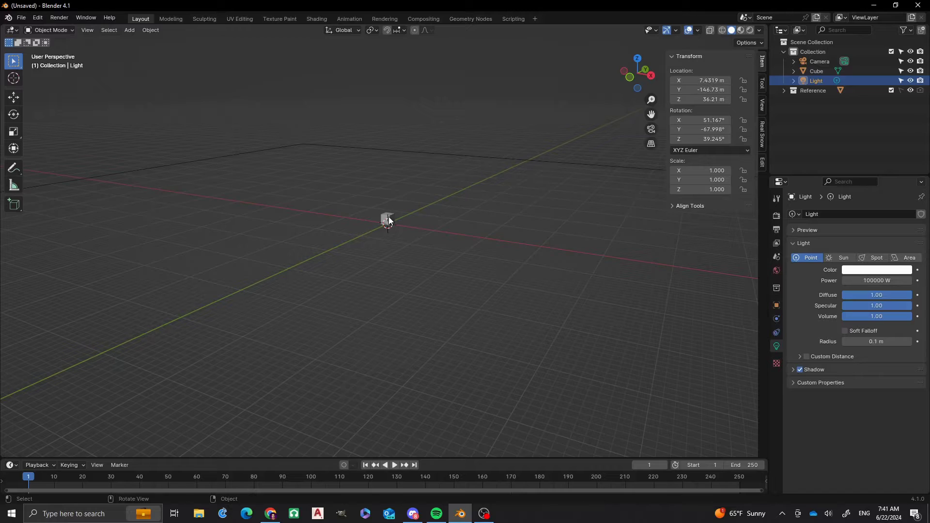
Step: Delete the default cube, leaving only the camera, light and reference
left_click(389, 219)
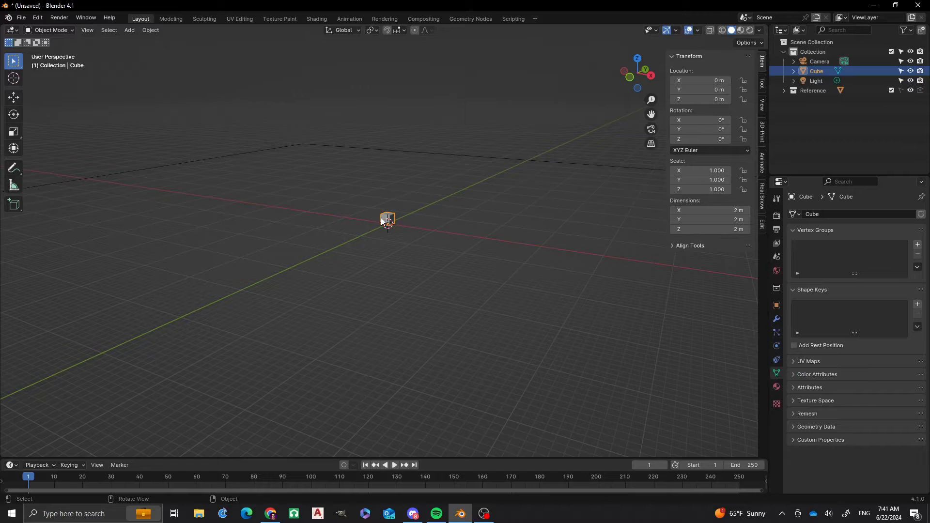
key("x")
left_click(387, 222)
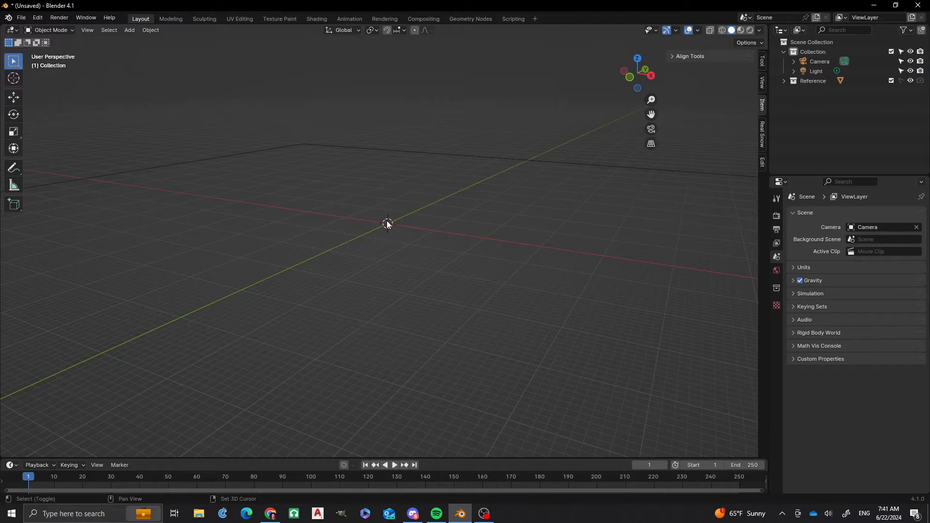
key("shift+a")
Step: Add a mesh circle with 12 vertices, 20 m radius and N-Gon fill, viewed from the front
key("space")
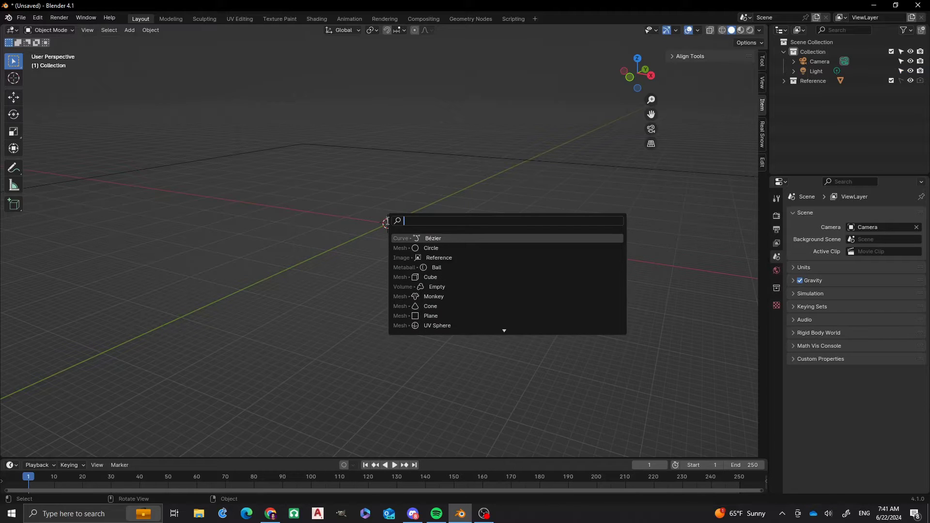
type("circle")
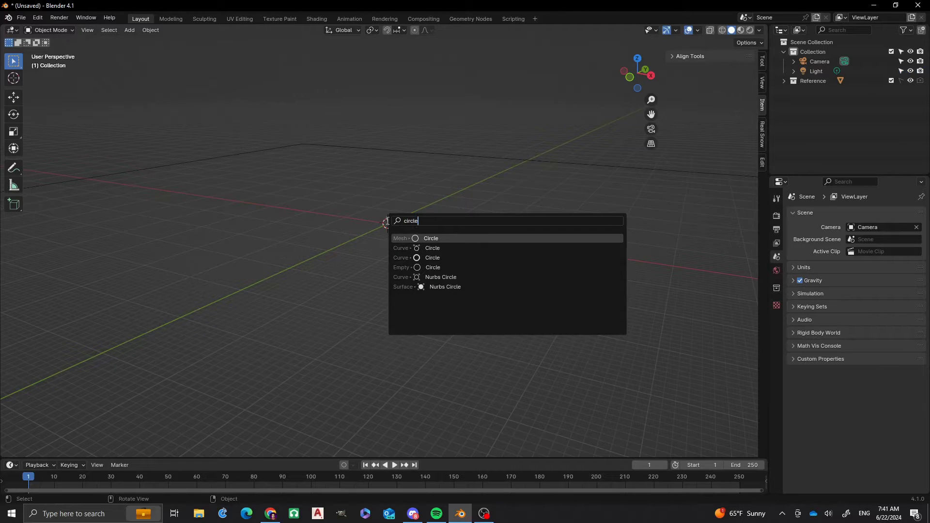
key("Return")
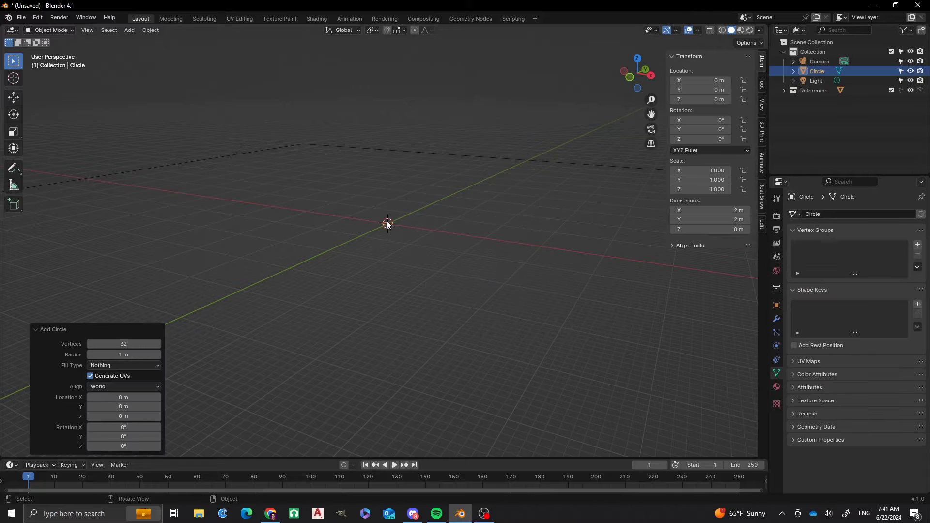
left_click(132, 345)
type("12")
key("Return")
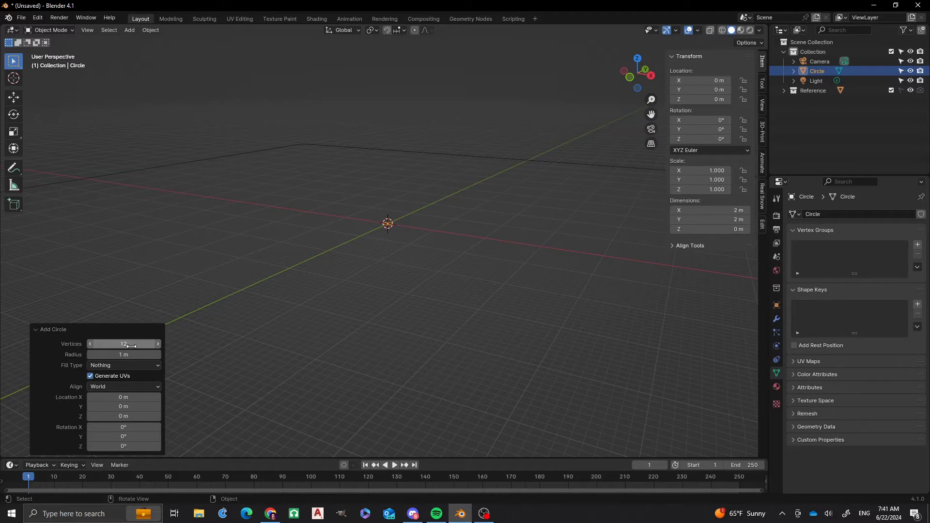
left_click(130, 353)
type("2")
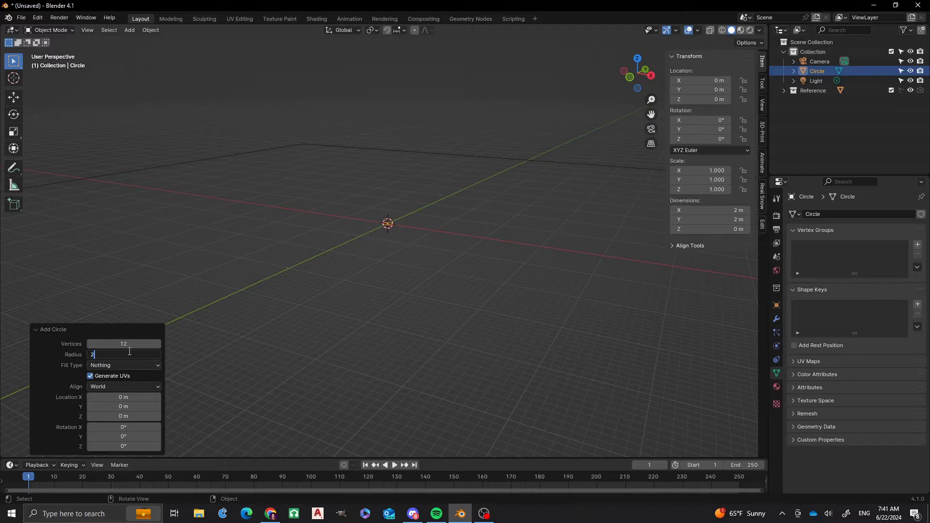
type("0")
key("Return")
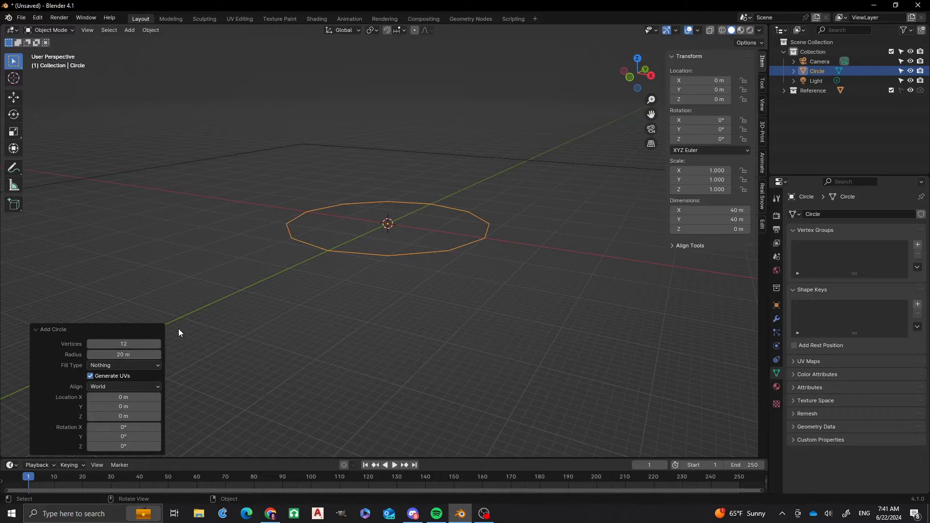
left_click(107, 365)
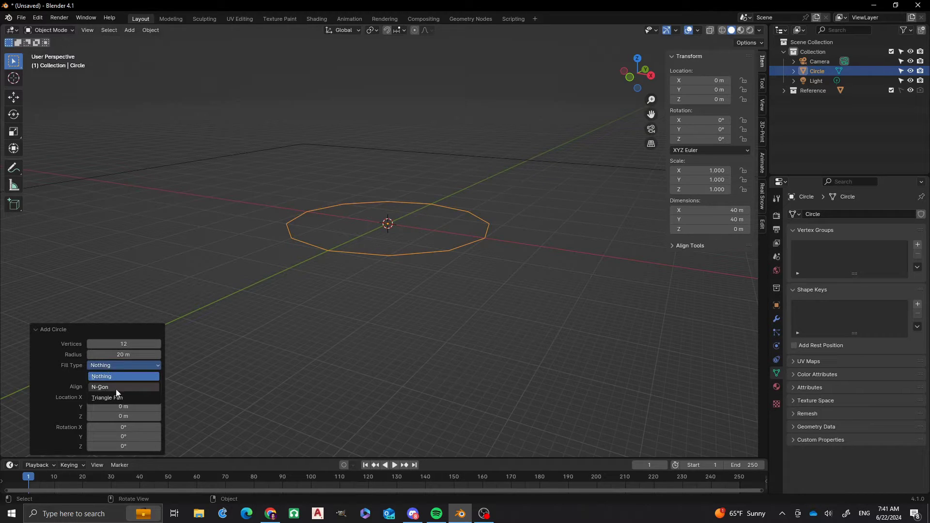
left_click(116, 387)
middle_click_drag(353, 232, 390, 274)
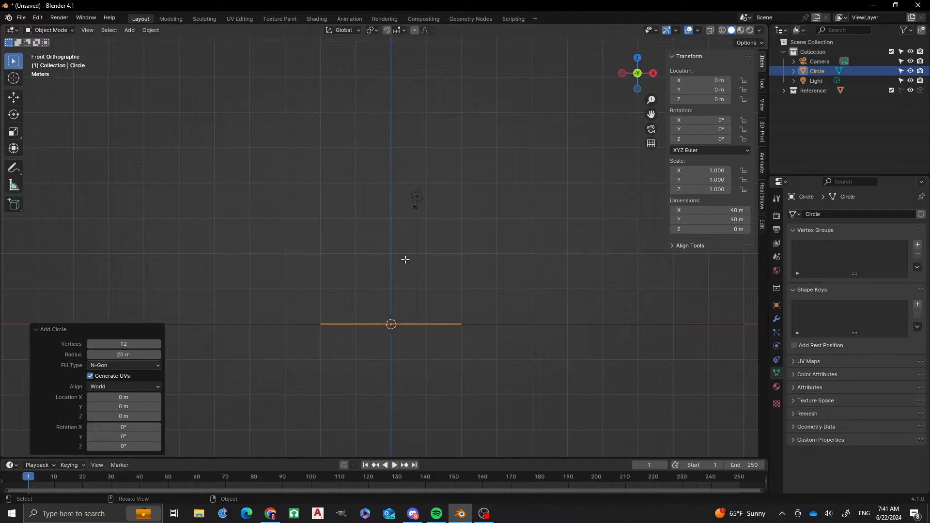
Step: In Edit Mode, extrude the circle 60 m upward into a column
key("Tab")
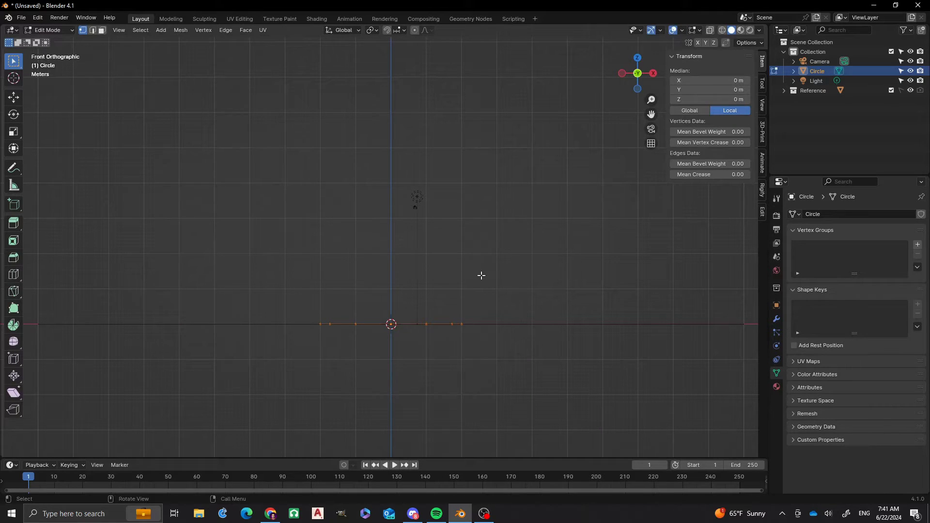
key("e")
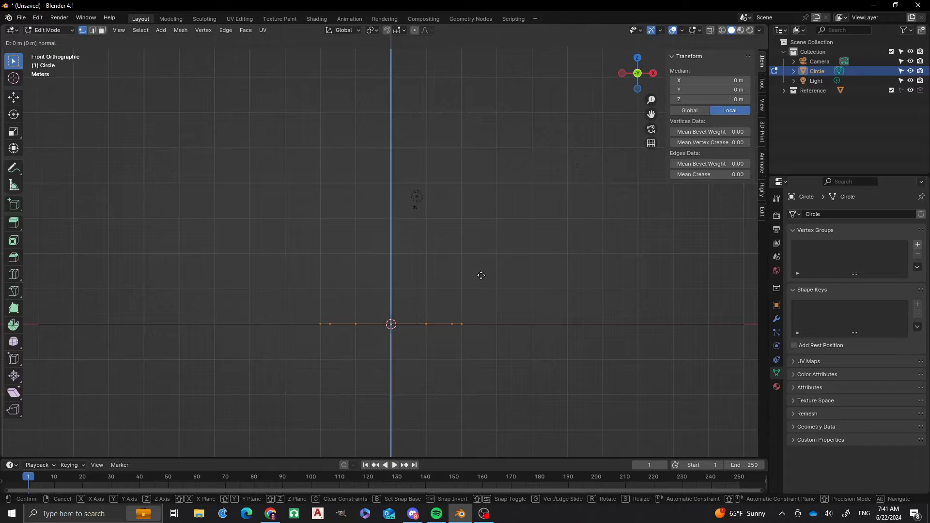
type("60")
key("Return")
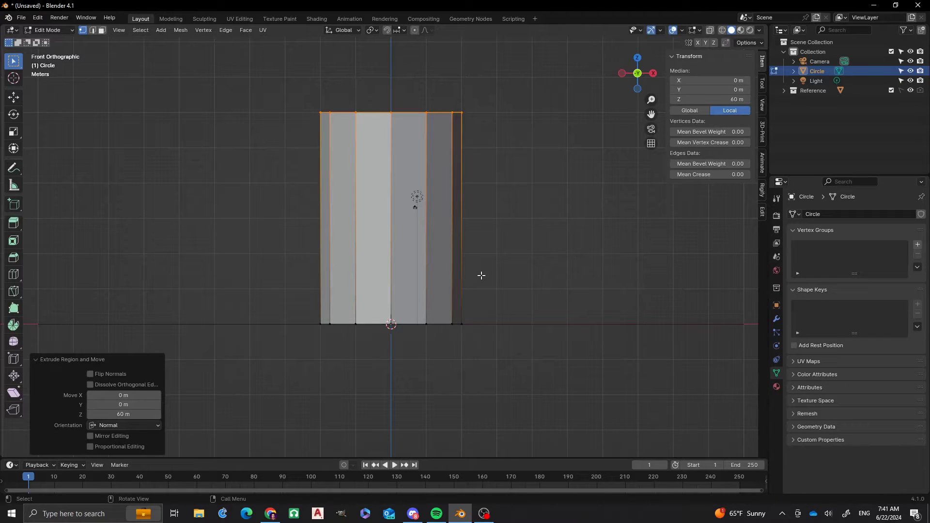
left_click(481, 275)
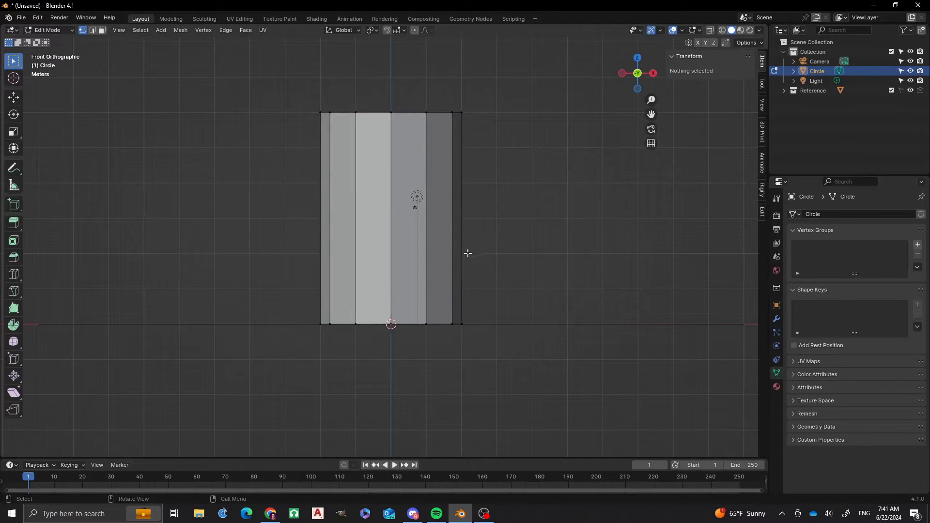
Step: Add five evenly spaced horizontal loop cuts around the column
key("ctrl+r")
scroll(461, 223, "up", 4)
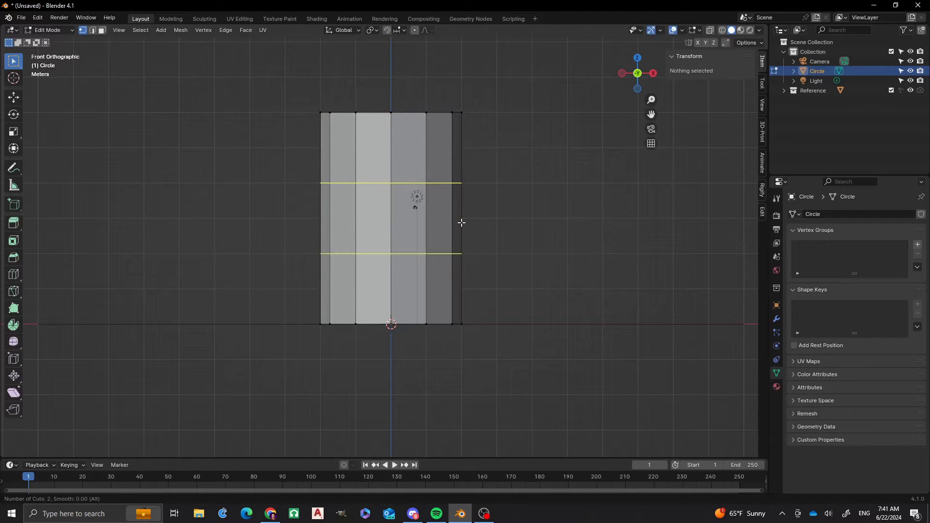
left_click(461, 223)
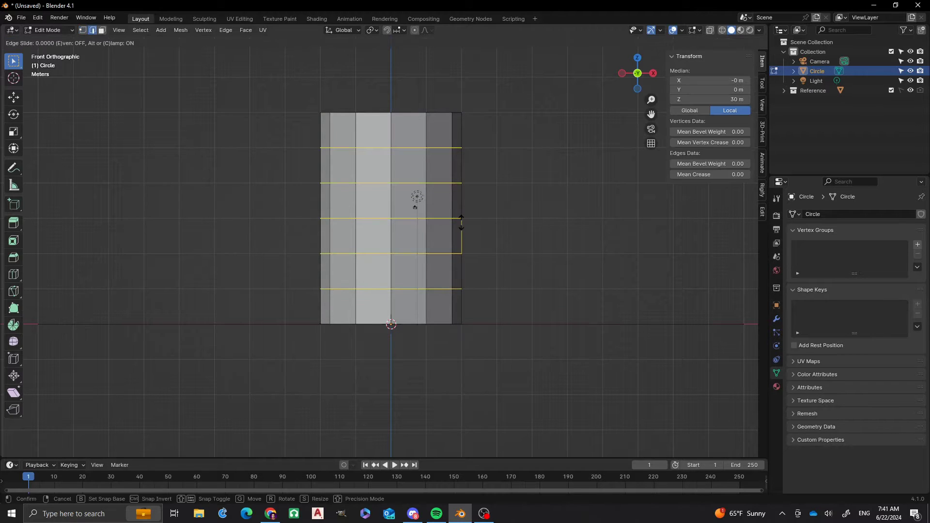
right_click(562, 212)
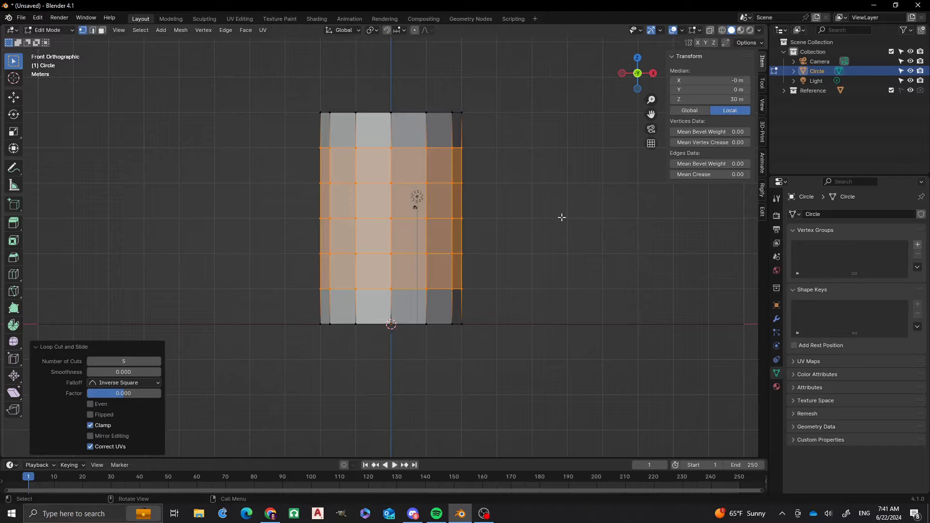
left_click(257, 137)
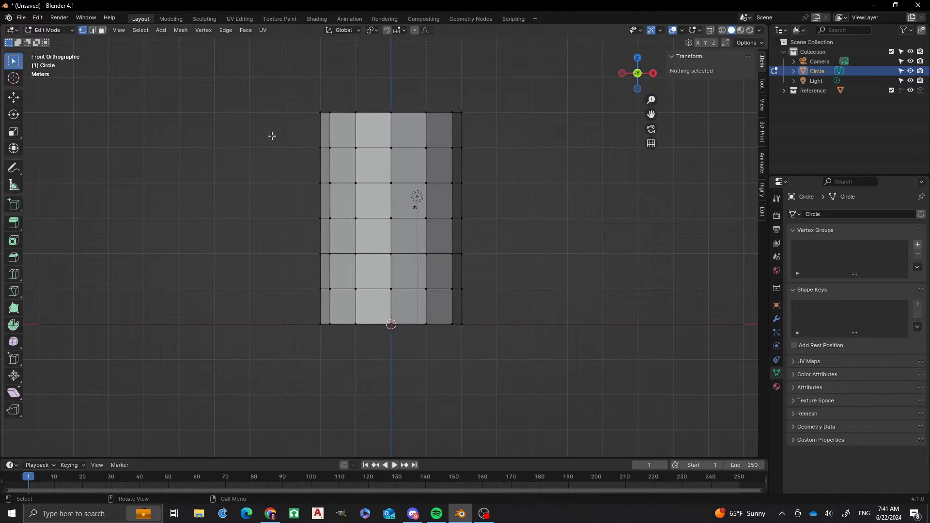
Step: With smooth proportional editing, scale the top and bottom loops to 0.622, excluding Z
key("o")
left_click(405, 113, "alt")
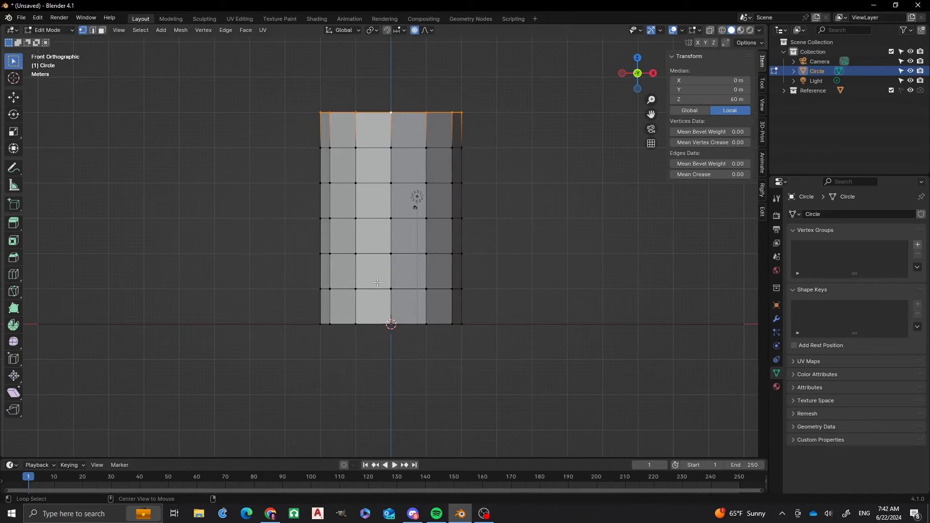
left_click(411, 323, "alt+shift")
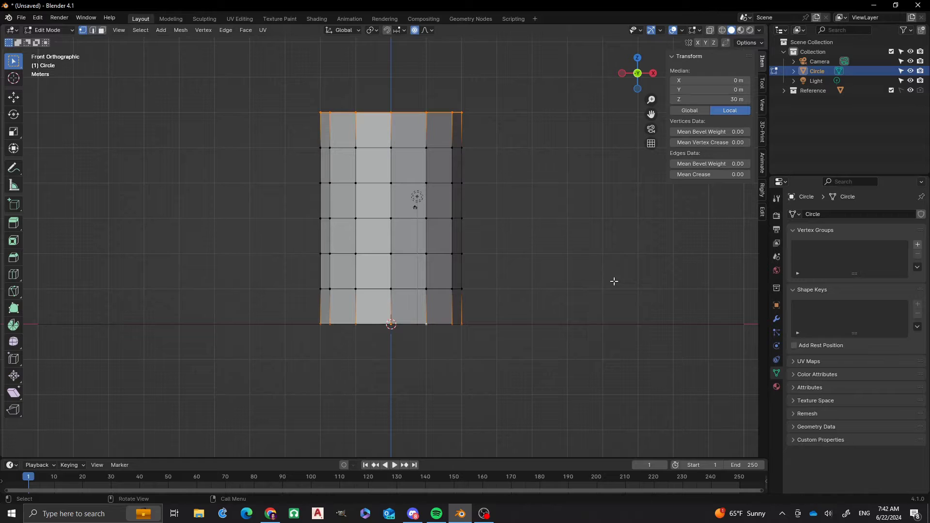
key("s")
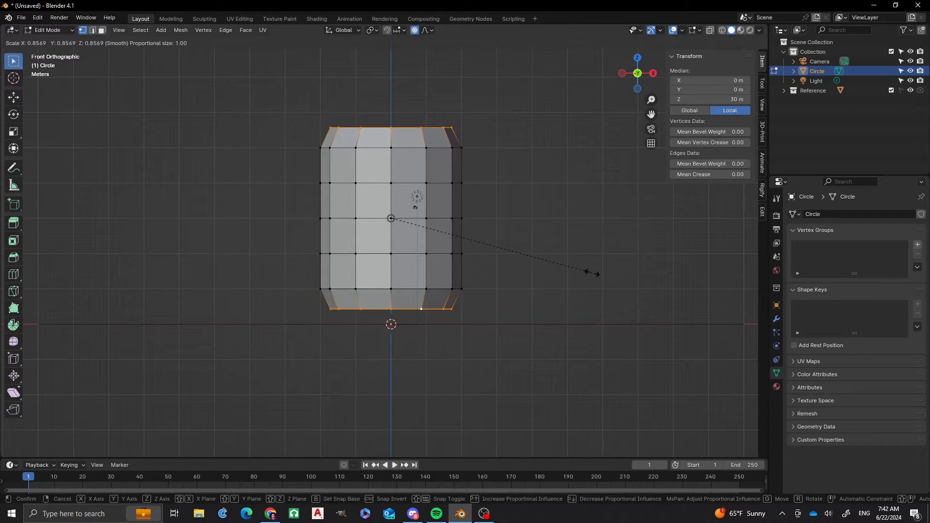
key("shift+z")
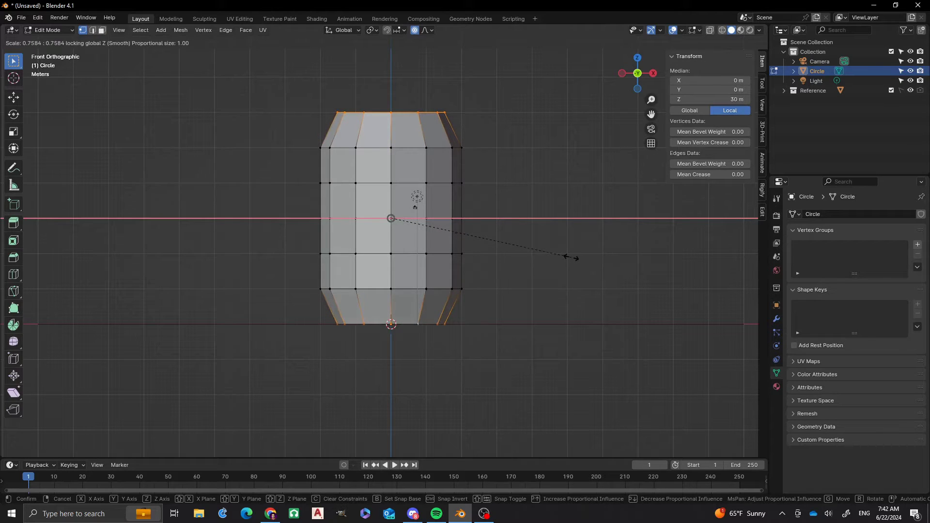
scroll(567, 253, "down", 20)
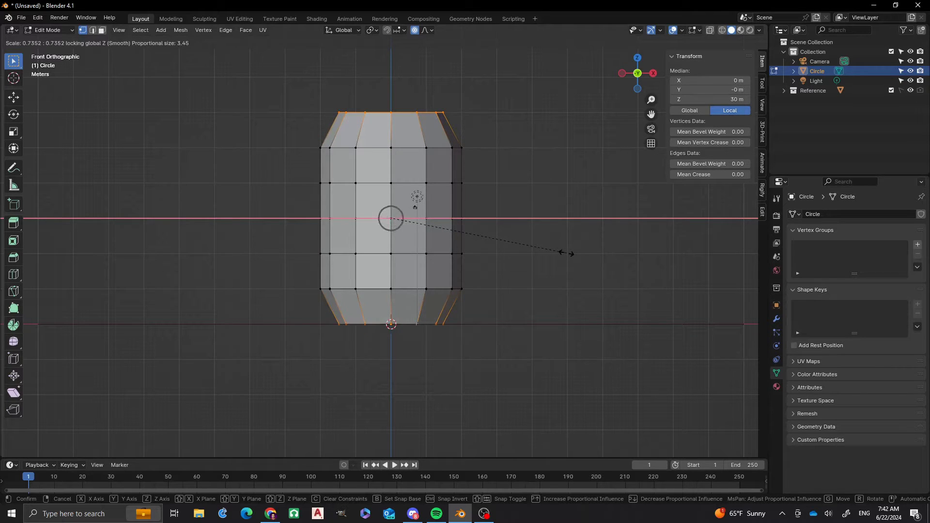
scroll(572, 254, "down", 8)
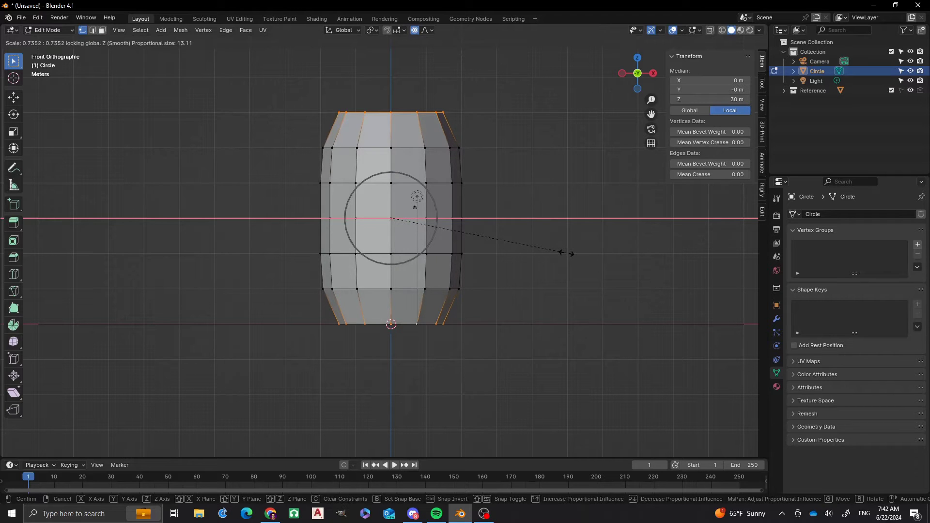
scroll(566, 253, "down", 1)
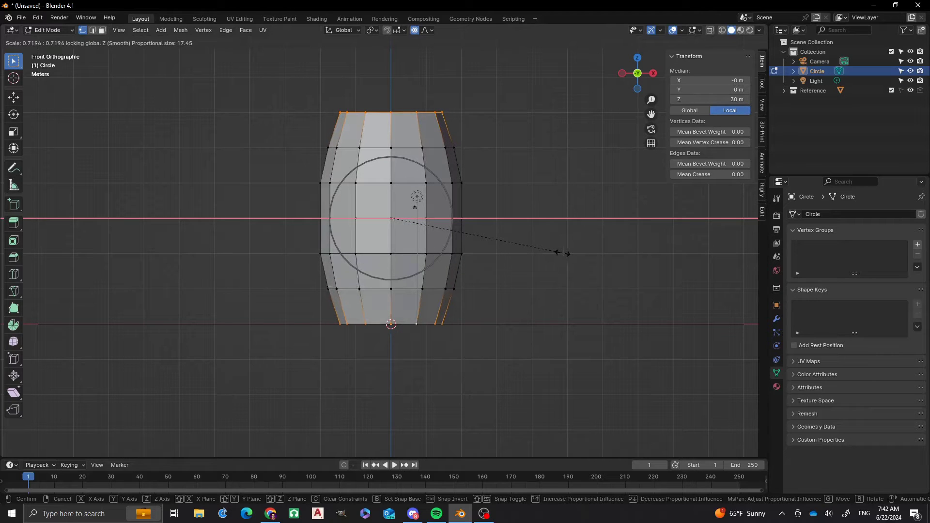
scroll(563, 253, "down", 2)
scroll(563, 252, "up", 2)
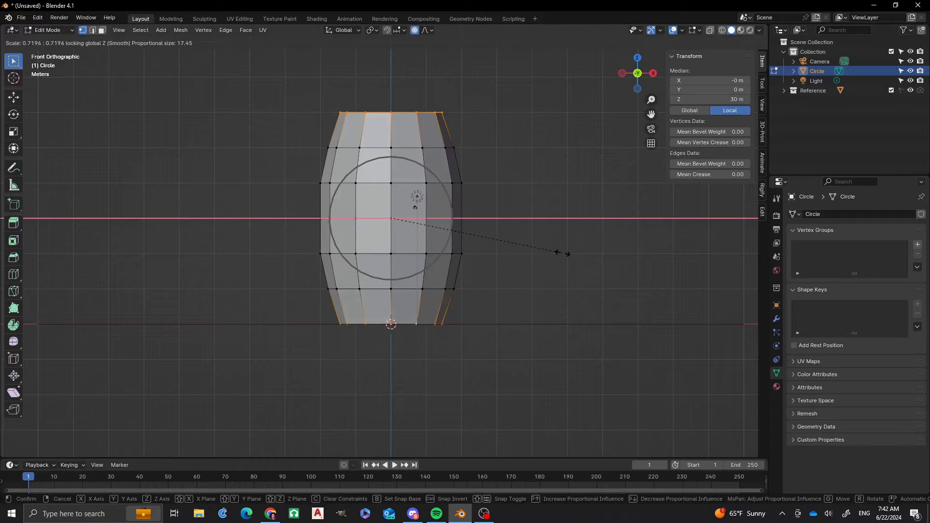
left_click(541, 224)
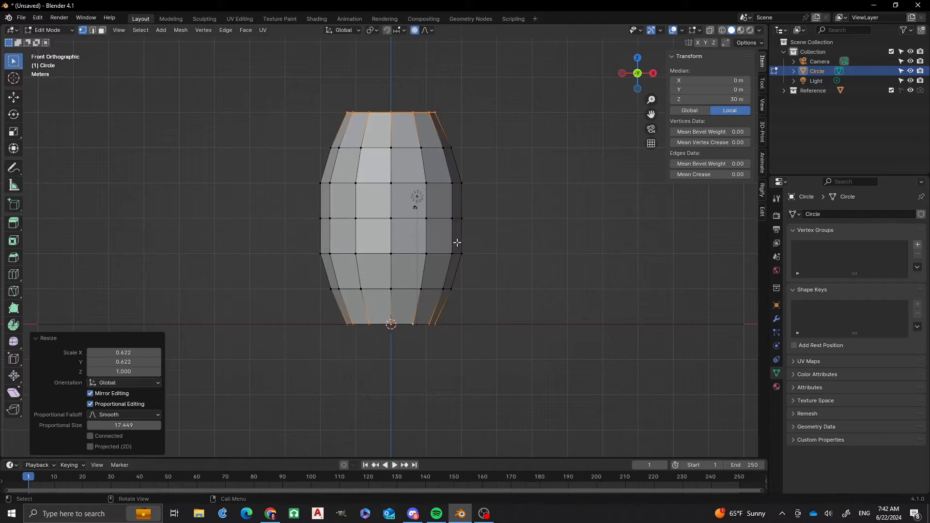
left_click(243, 177)
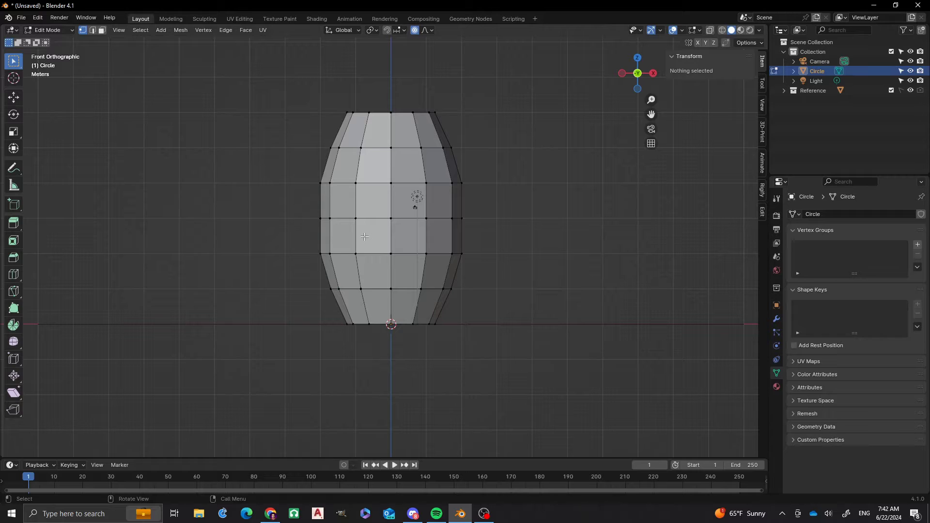
Step: Knife a diagonal cut from the bottom-left vertex up to the top of the body
key("k")
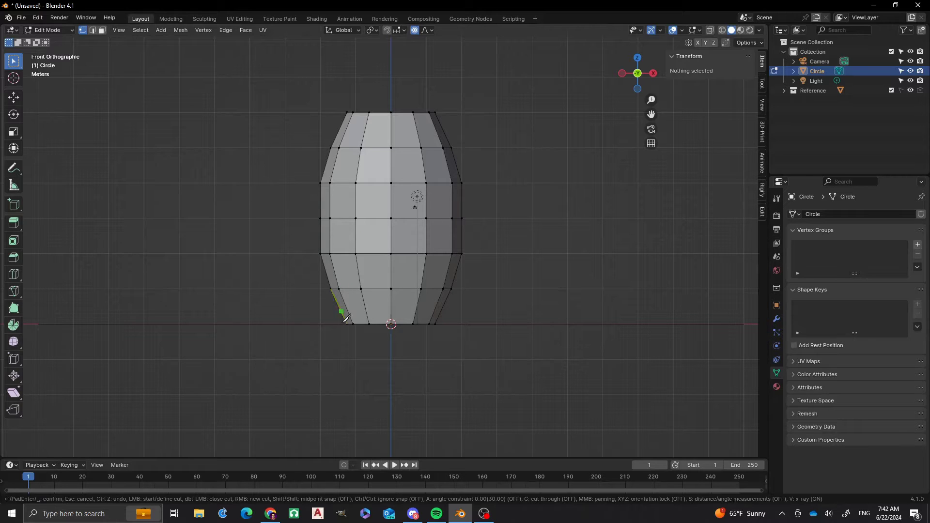
left_click(346, 324)
left_click(340, 289)
left_click(356, 253)
left_click(391, 218)
left_click(426, 183)
left_click(443, 147)
left_click(437, 112)
key("Return")
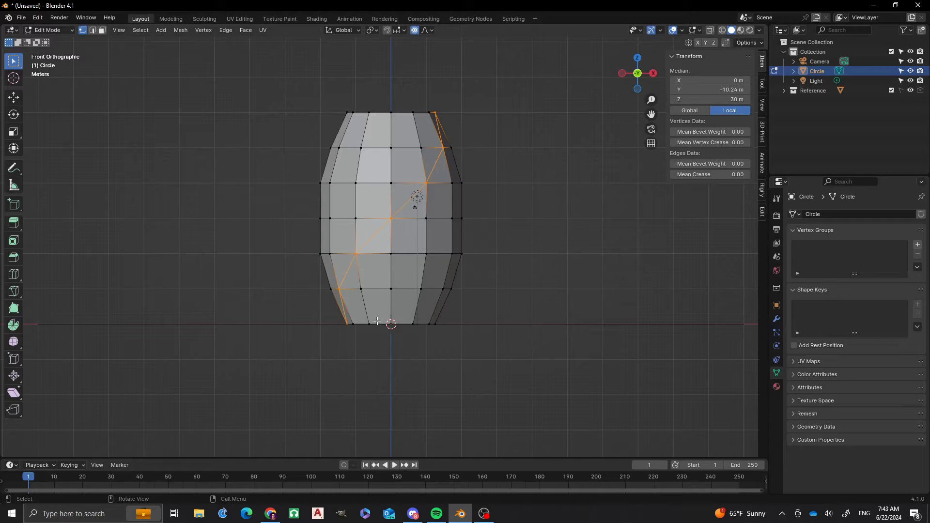
Step: Knife a zigzag loop up the right side and back down the left to its start
key("k")
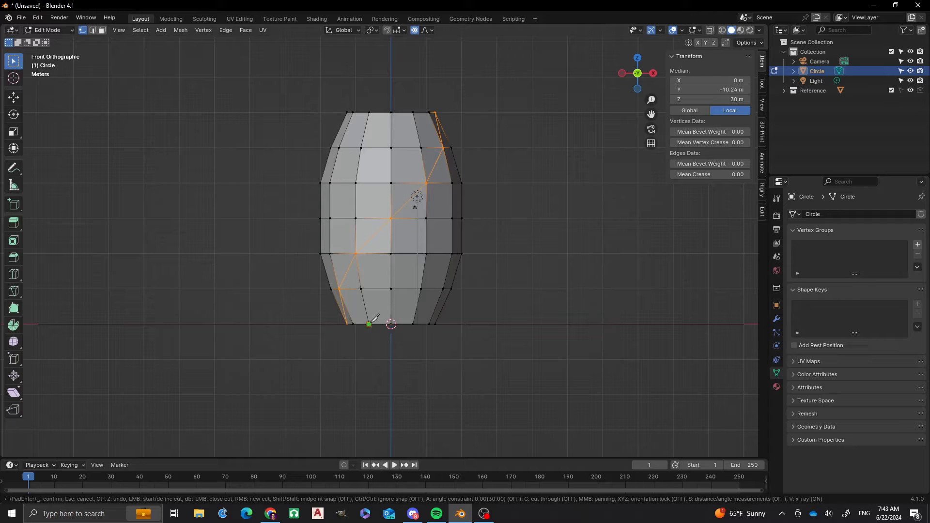
left_click(369, 324)
left_click(391, 289)
left_click(426, 253)
left_click(454, 218)
left_click(462, 183)
left_click(443, 148)
left_click(413, 113)
left_click(391, 148)
left_click(357, 182)
left_click(329, 218)
left_click(320, 253)
left_click(339, 289)
left_click(369, 324)
key("Return")
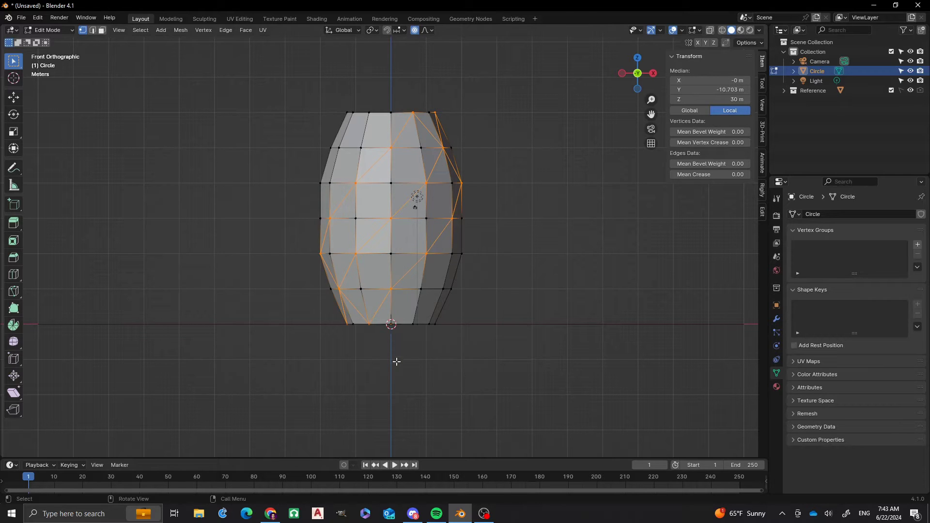
Step: Knife another closed zigzag from a bottom vertex up to the top edge and back
key("k")
left_click(412, 324)
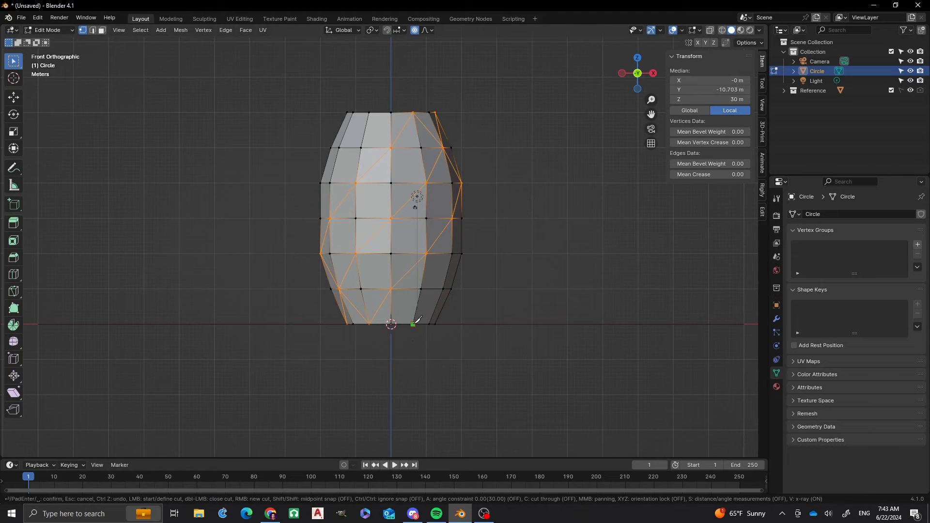
right_click(443, 289)
left_click(461, 253)
left_click(452, 216)
left_click(426, 183)
left_click(390, 147)
left_click(370, 113)
left_click(339, 147)
left_click(321, 183)
left_click(330, 218)
left_click(356, 254)
left_click(394, 288)
left_click(414, 323)
key("Return")
Step: Knife a final diagonal cut from a bottom vertex up to the top, then deselect
key("k")
left_click(435, 324)
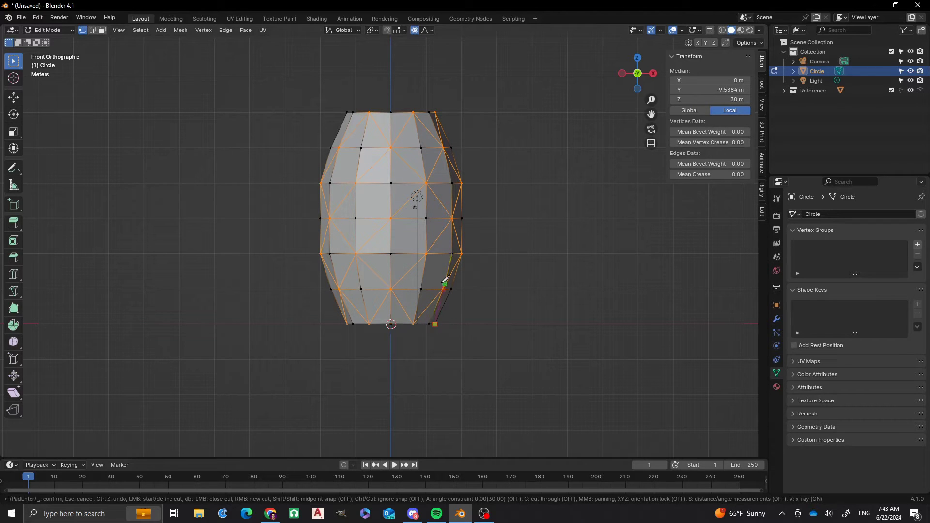
left_click(443, 288)
left_click(426, 253)
left_click(390, 217)
left_click(355, 182)
left_click(338, 148)
left_click(347, 113)
key("Return")
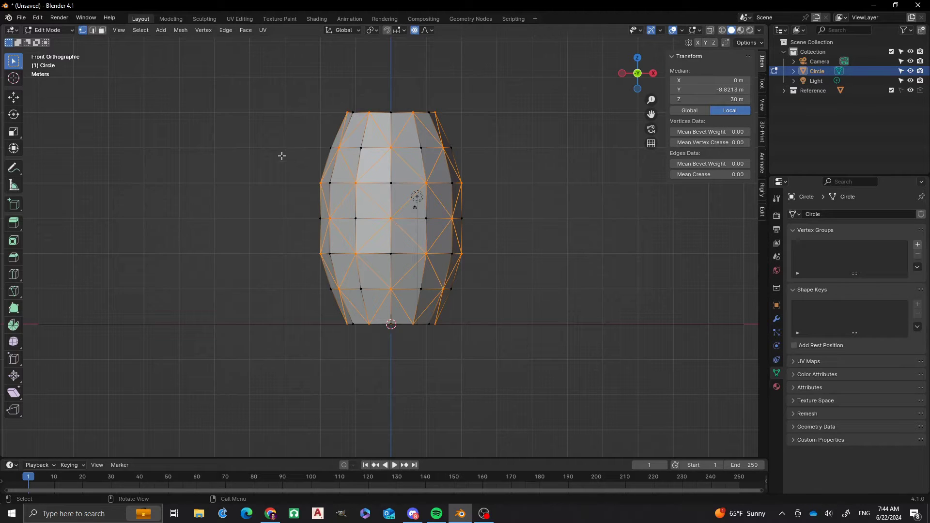
left_click(301, 189)
middle_click_drag(301, 189, 364, 145)
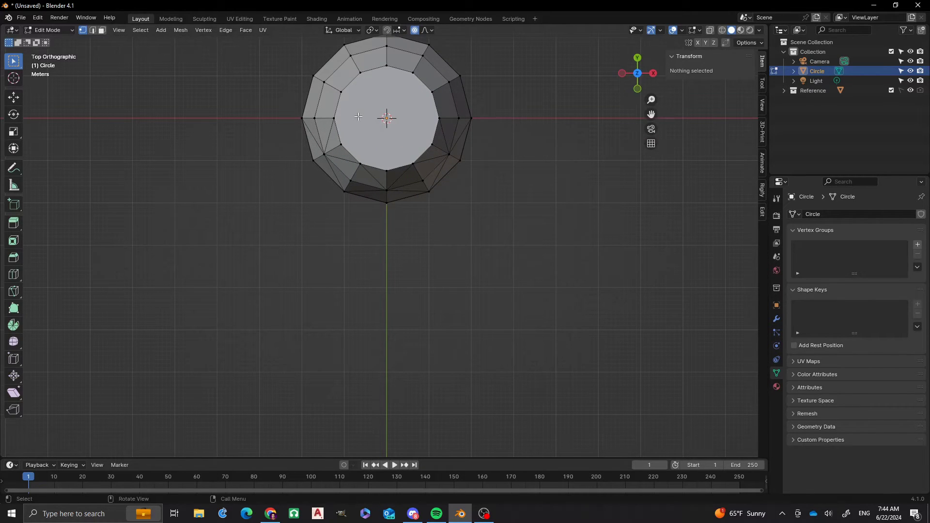
Step: Knife a straight edge across the top cap from its left to right vertex
key("k")
left_click(335, 118)
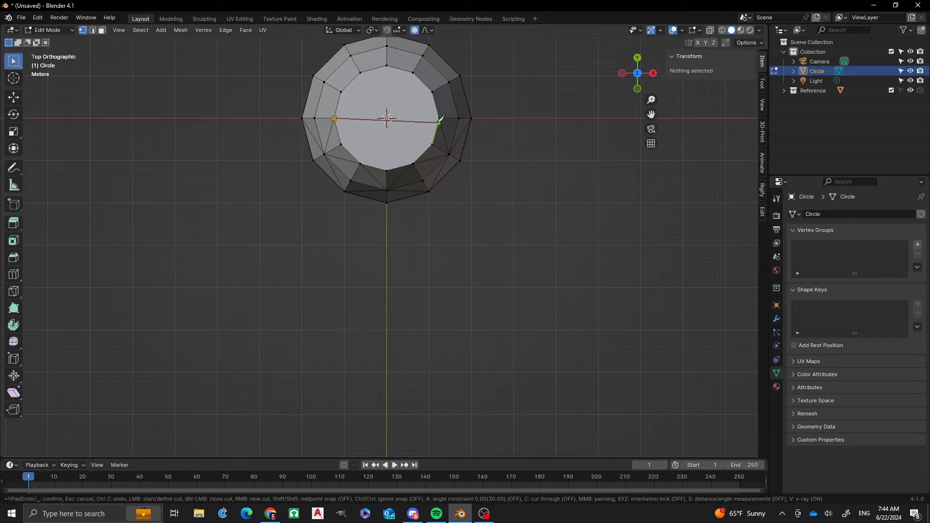
left_click(439, 118)
key("Return")
scroll(290, 133, "down", 2)
left_click(349, 238)
Step: Cut across the bottom cap the same way, then switch to Right orthographic view
middle_click_drag(352, 238, 363, 266)
scroll(363, 266, "up", 2)
middle_click_drag(347, 353, 351, 300, "shift")
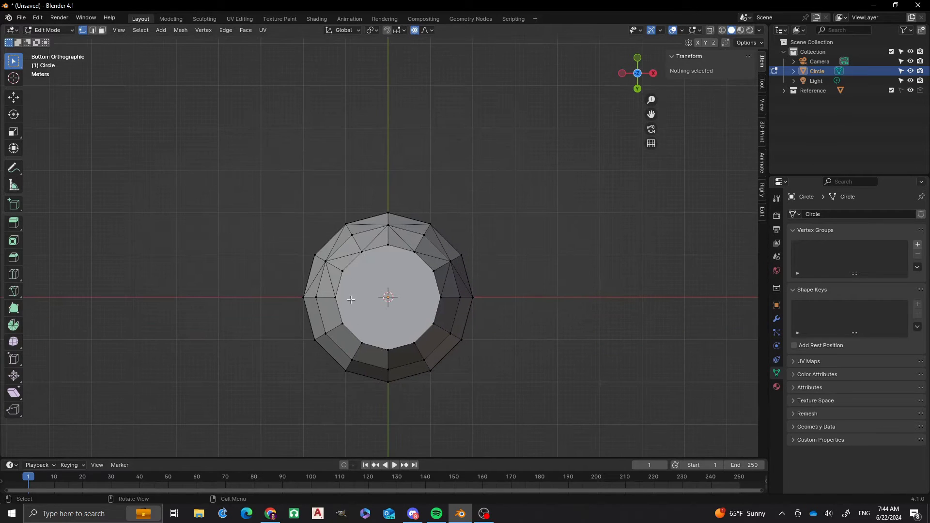
key("k")
left_click(335, 297)
left_click(440, 297)
key("Return")
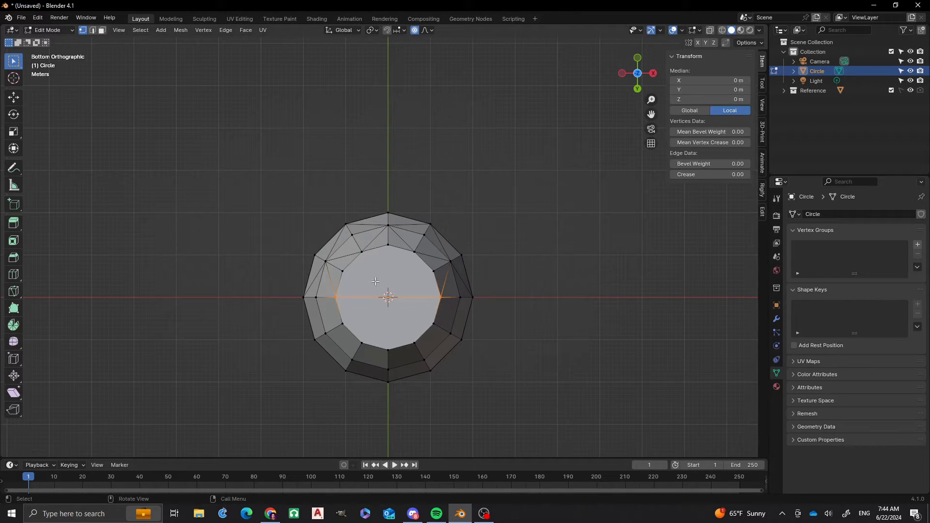
left_click(218, 177)
middle_click_drag(423, 188, 443, 274)
middle_click_drag(362, 318, 450, 338)
key("KP_3")
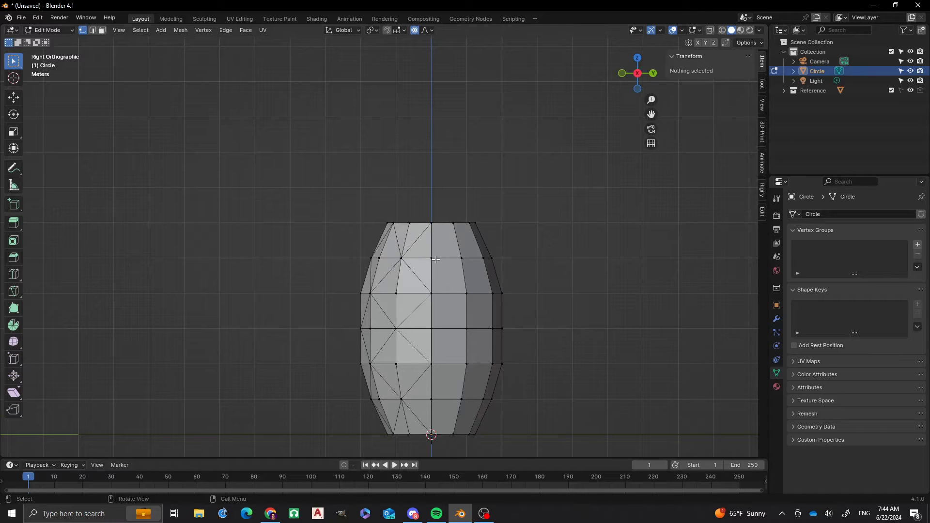
Step: In wireframe view, circle-select and delete the right half's vertices
key("z")
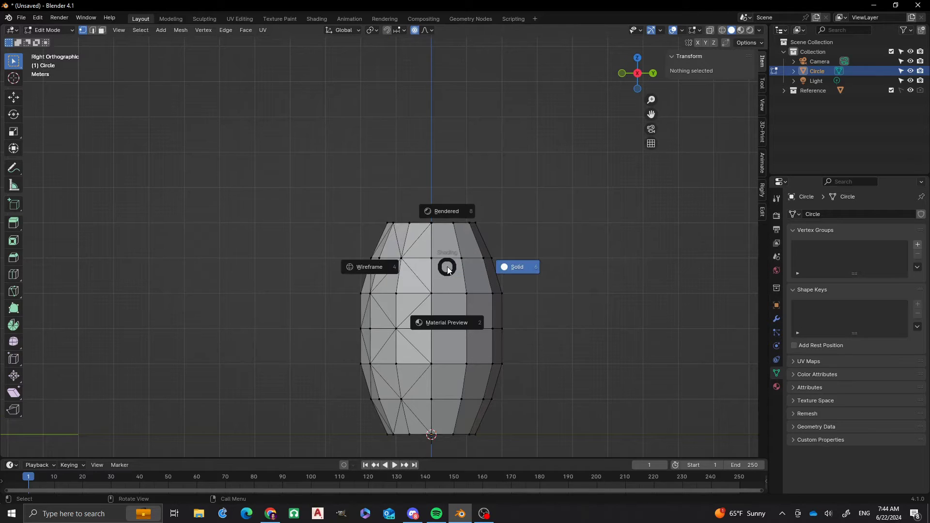
left_click(368, 268)
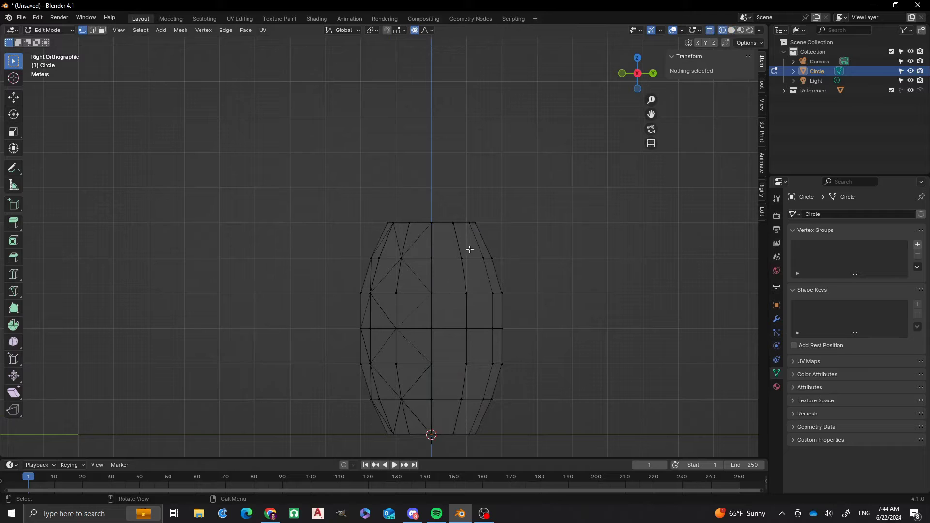
key("c")
mouse_move(457, 214)
left_mouse_down()
mouse_move(469, 371)
mouse_move(461, 434)
mouse_move(501, 376)
mouse_move(495, 280)
mouse_move(482, 228)
left_mouse_up()
key("Escape")
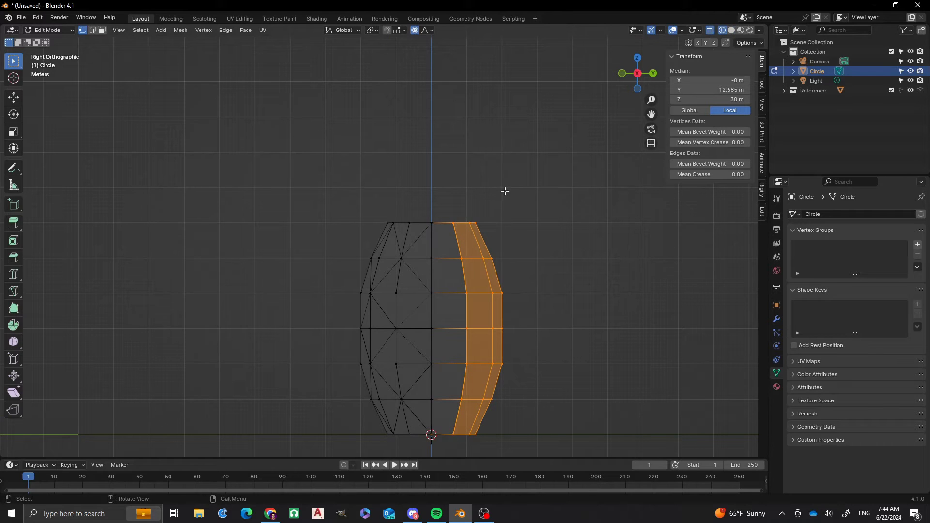
key("x")
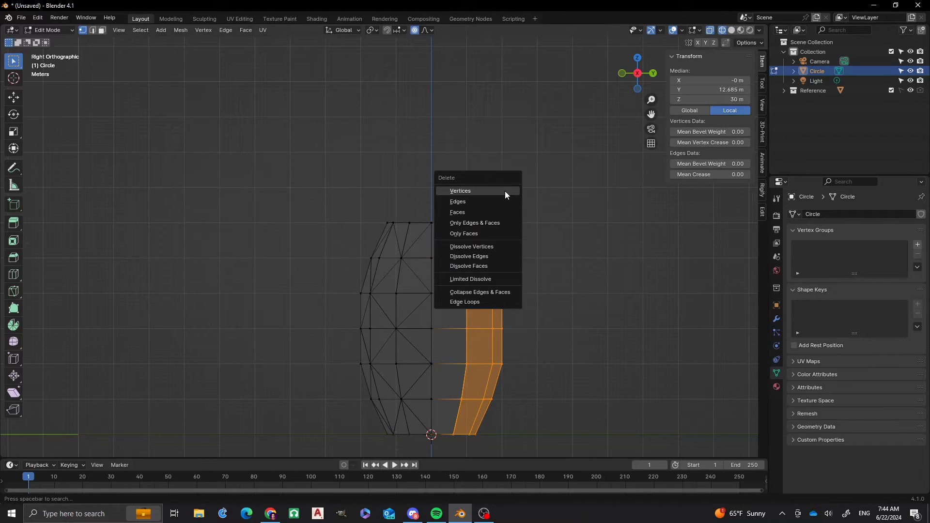
left_click(504, 191)
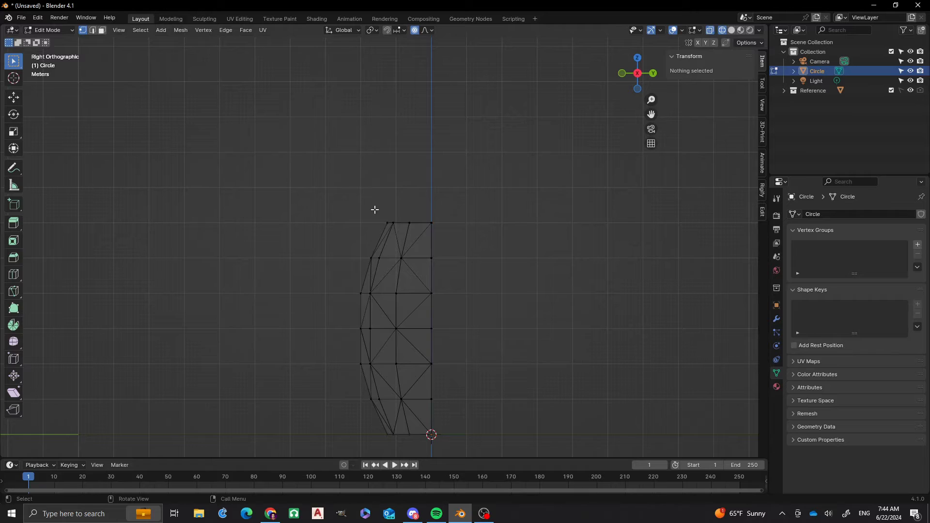
Step: Set the transform pivot point to the 3D cursor
middle_click_drag(349, 242, 384, 281, "shift")
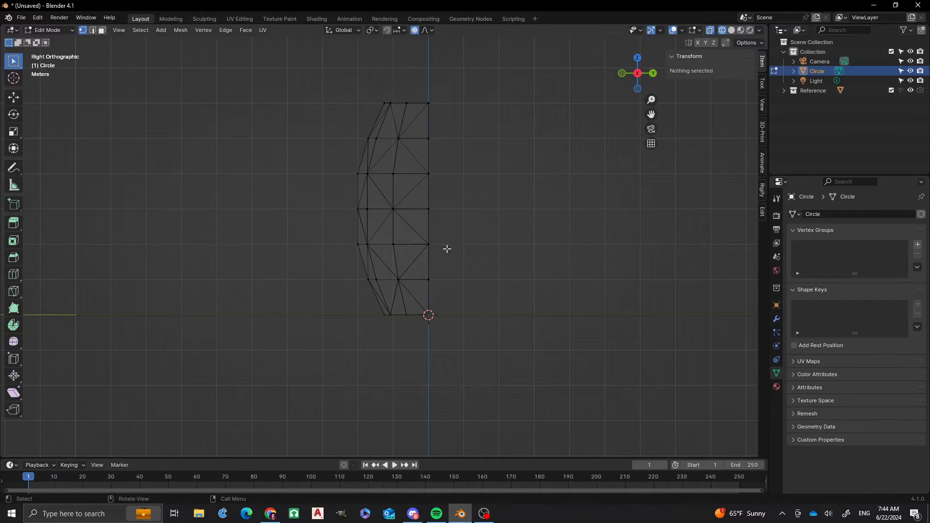
key("period")
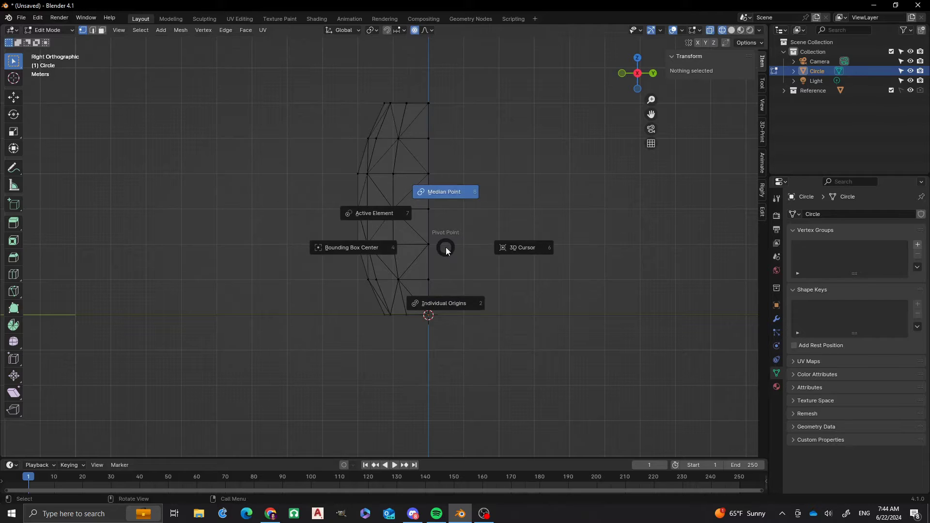
left_click(533, 248)
Step: Duplicate the remaining half and scale it by -1 on Y to mirror it
key("a")
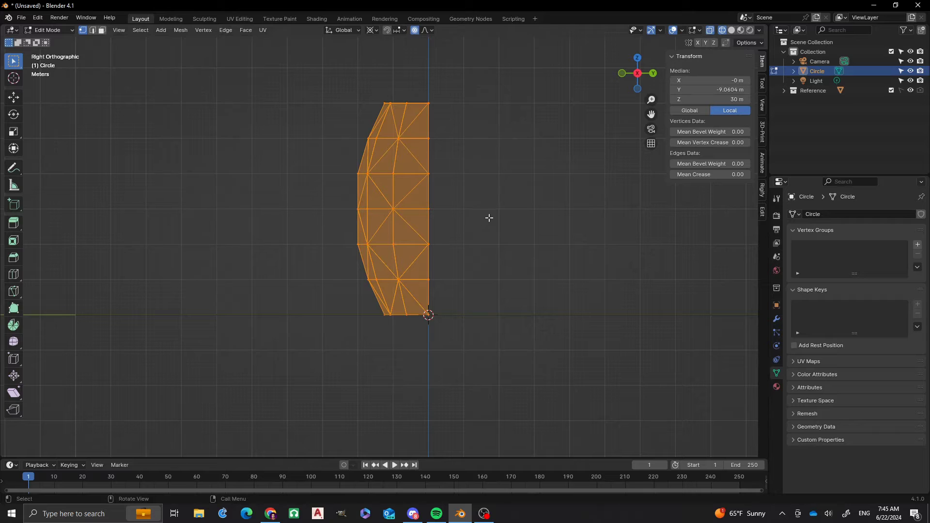
key("g")
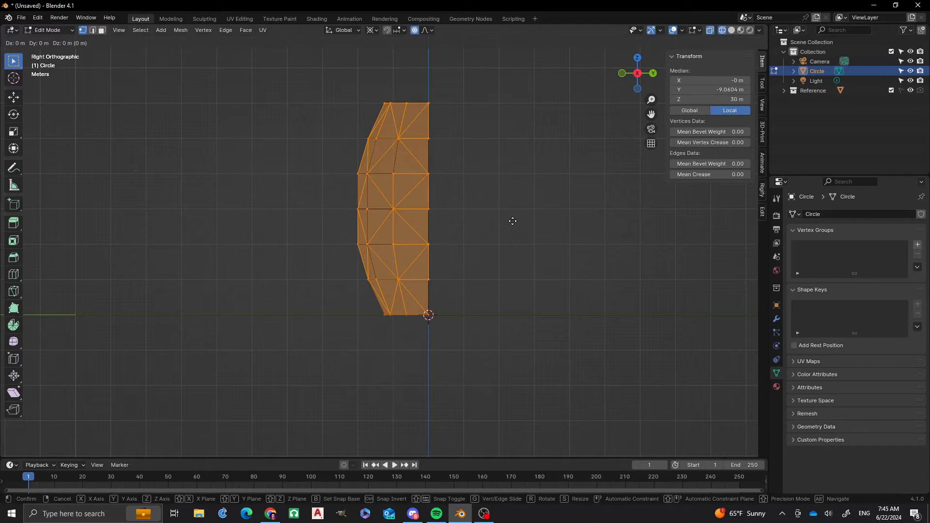
key("s")
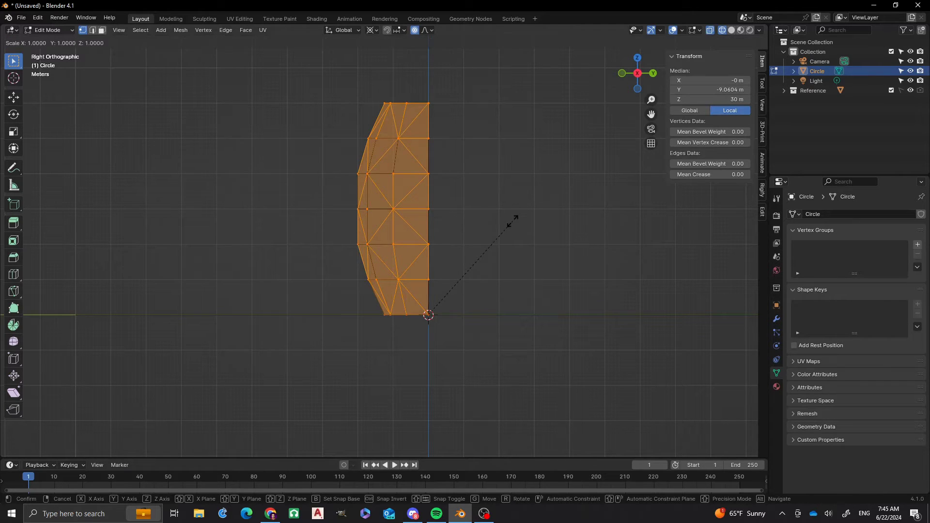
key("y")
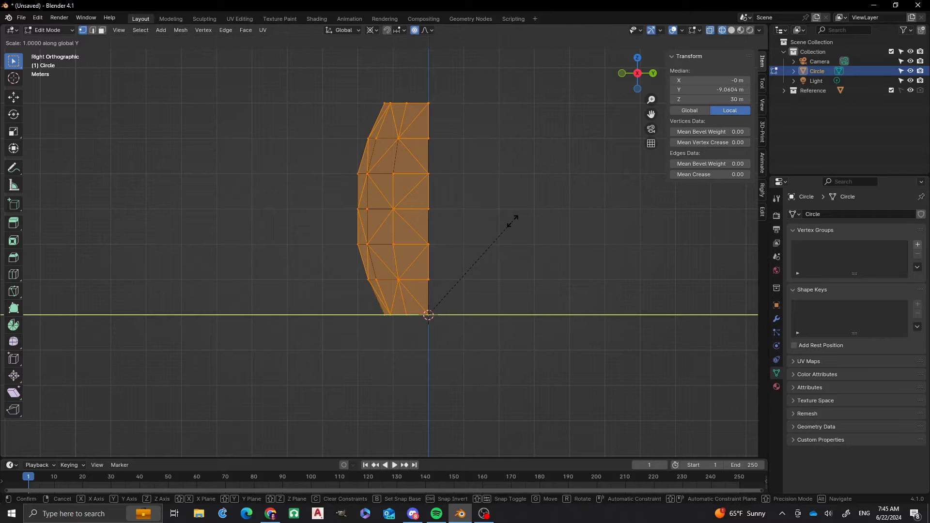
type("-1")
key("Return")
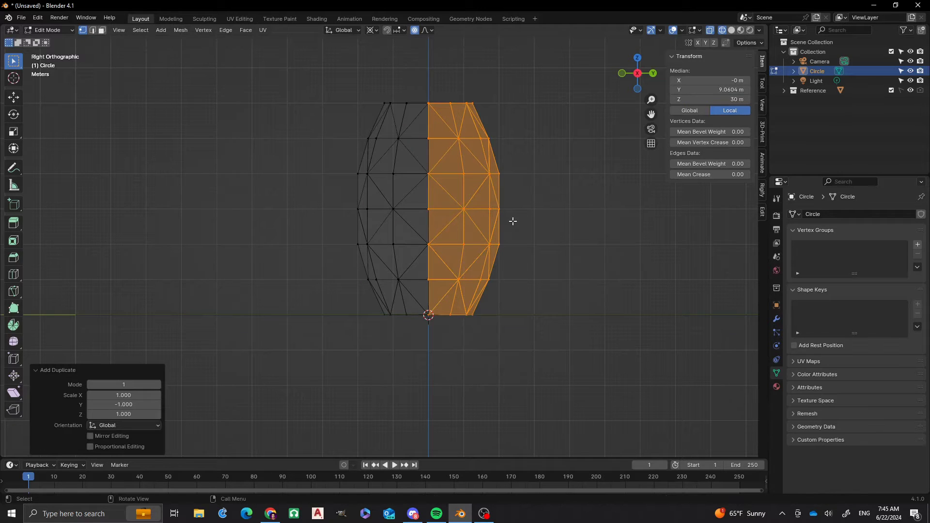
left_click(306, 158)
Step: Select all and merge the 14 duplicate seam vertices by distance
key("a")
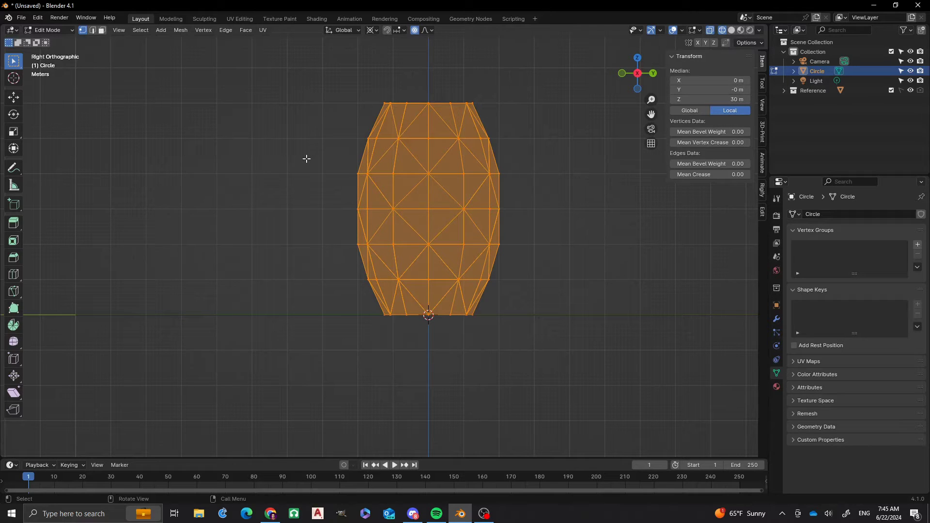
key("m")
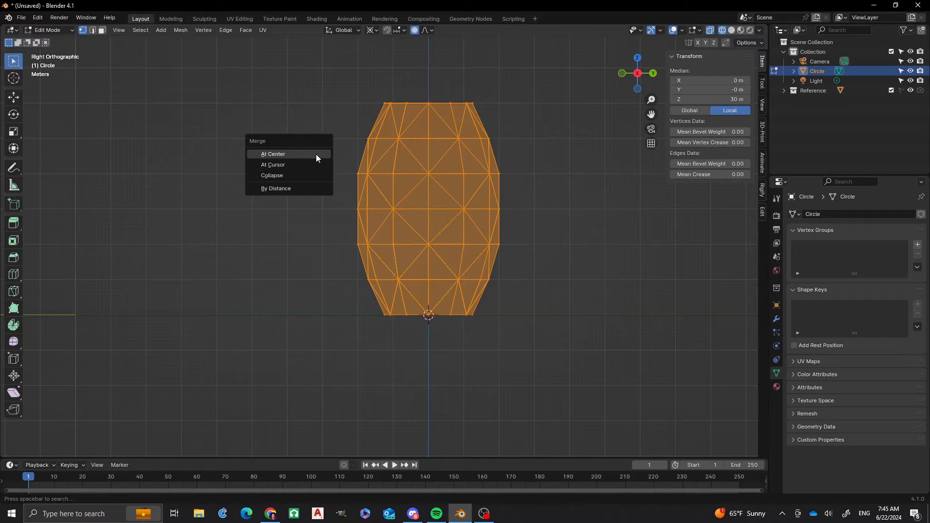
left_click(288, 190)
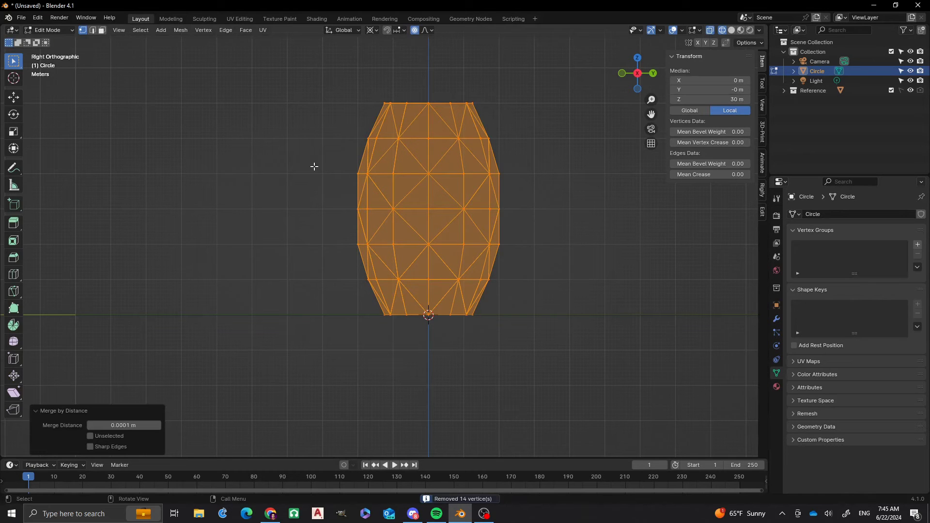
middle_click_drag(272, 141, 311, 237)
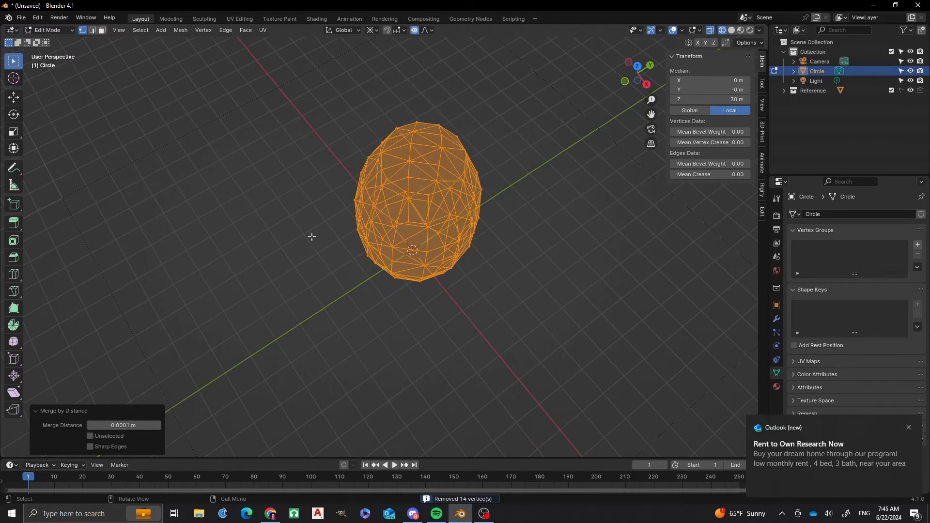
Step: Deselect the mesh and switch the viewport back to solid shading
left_click(270, 169)
middle_click_drag(347, 209, 411, 193)
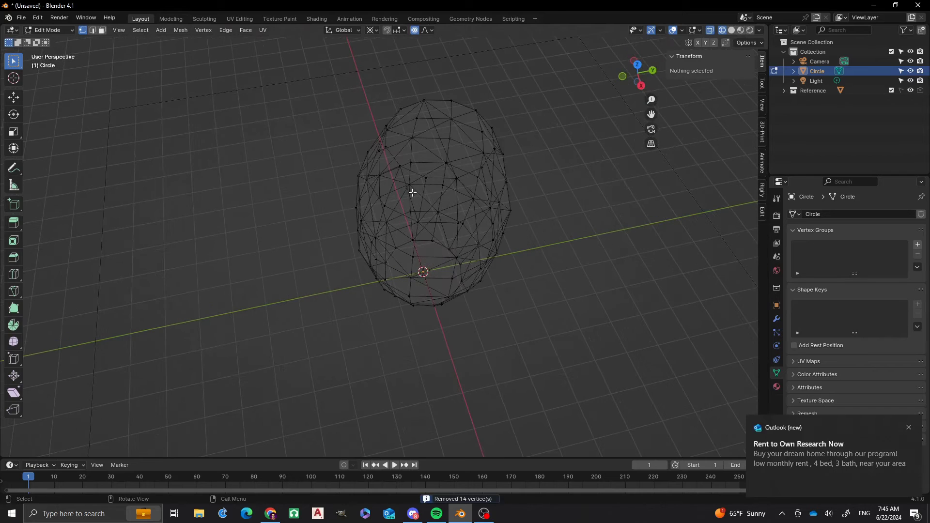
key("z")
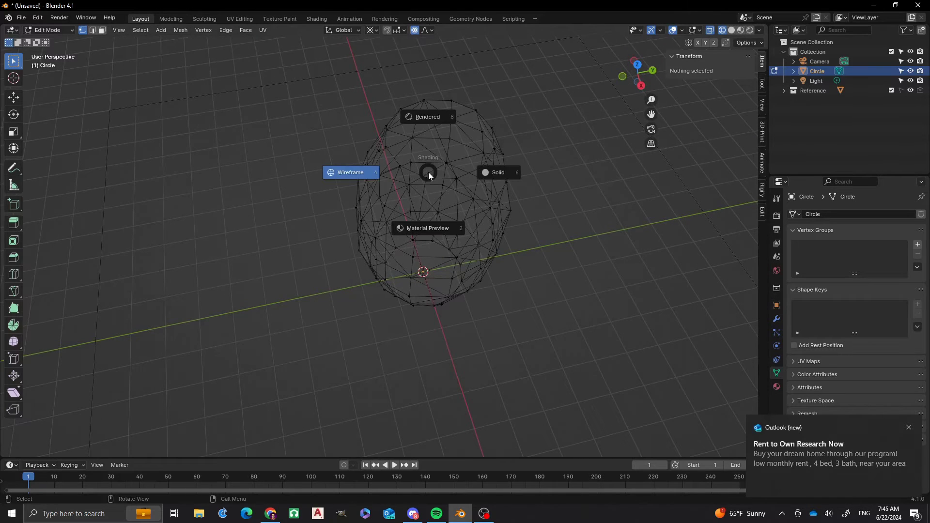
left_click(506, 174)
middle_click_drag(441, 148, 436, 242)
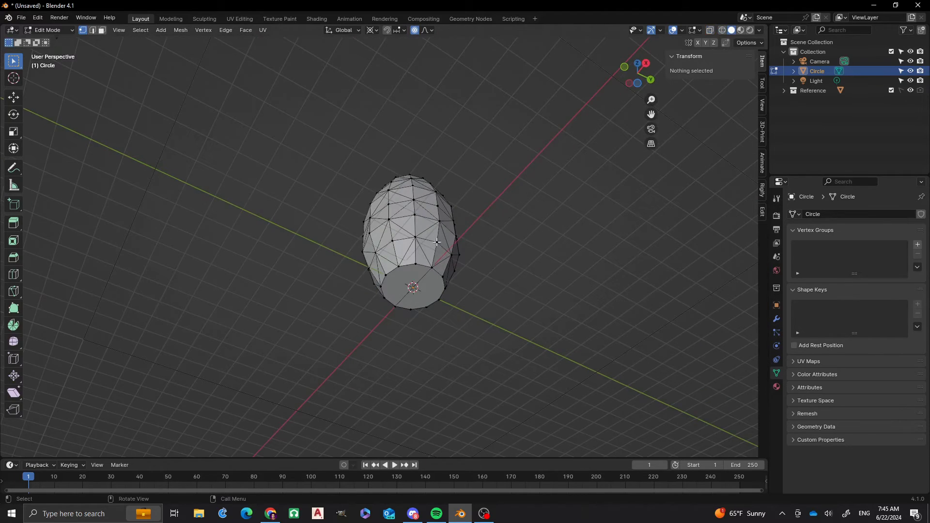
scroll(408, 302, "up", 5)
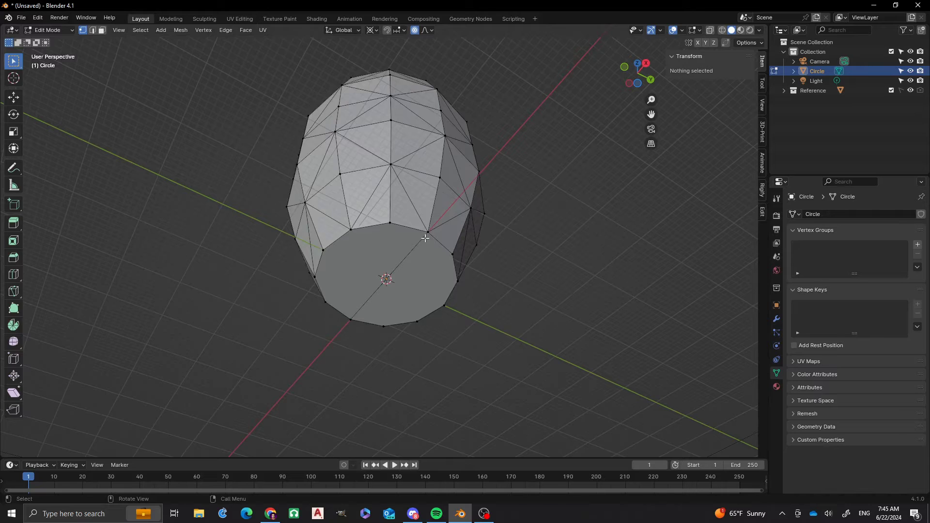
Step: Dissolve the diagonal edge across the bottom cap into one flat face
left_click(425, 238)
left_click(349, 320, "shift")
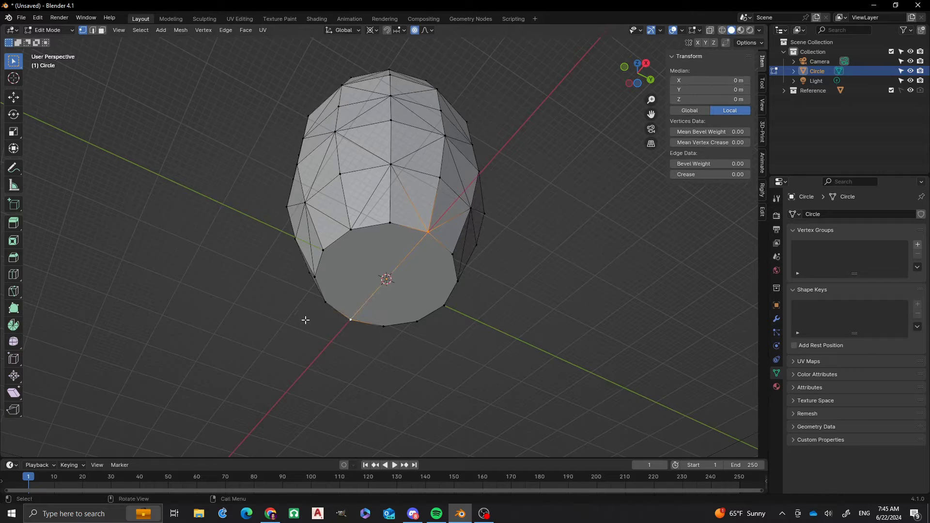
key("x")
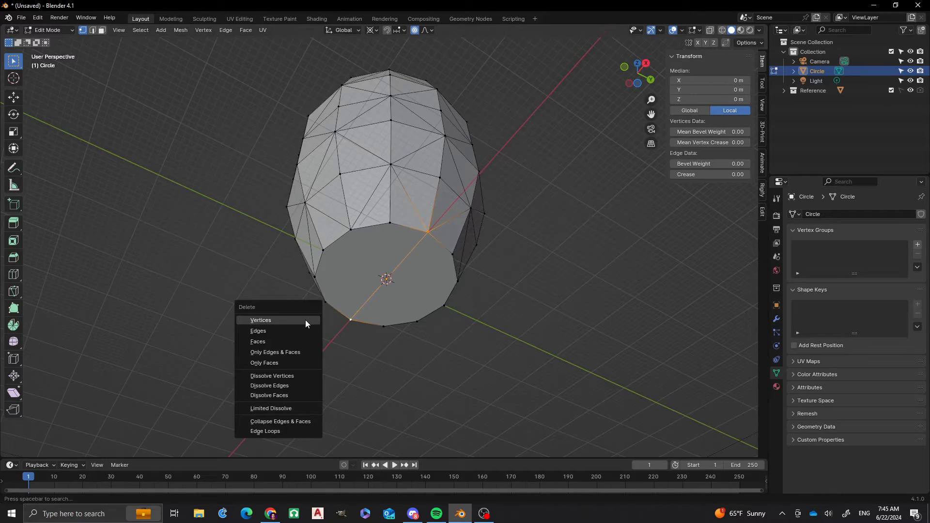
left_click(284, 332)
key("ctrl+z")
key("x")
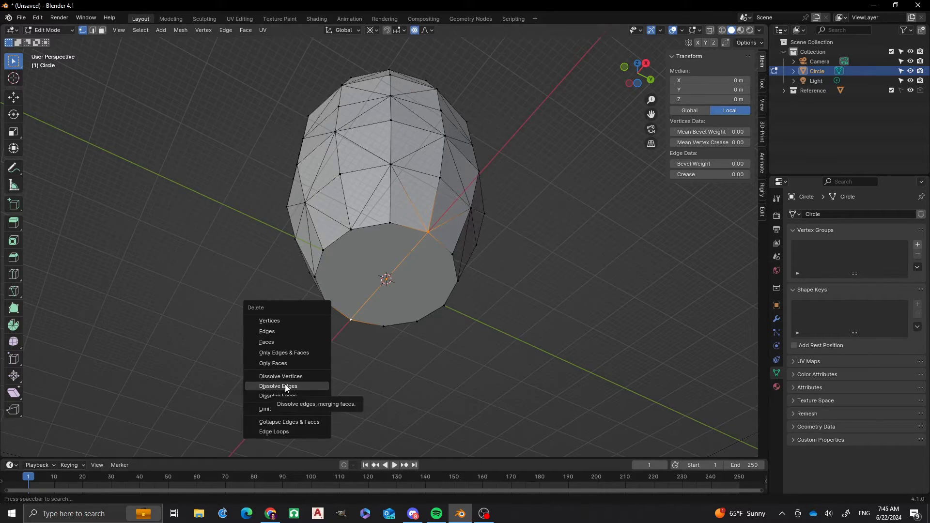
left_click(286, 386)
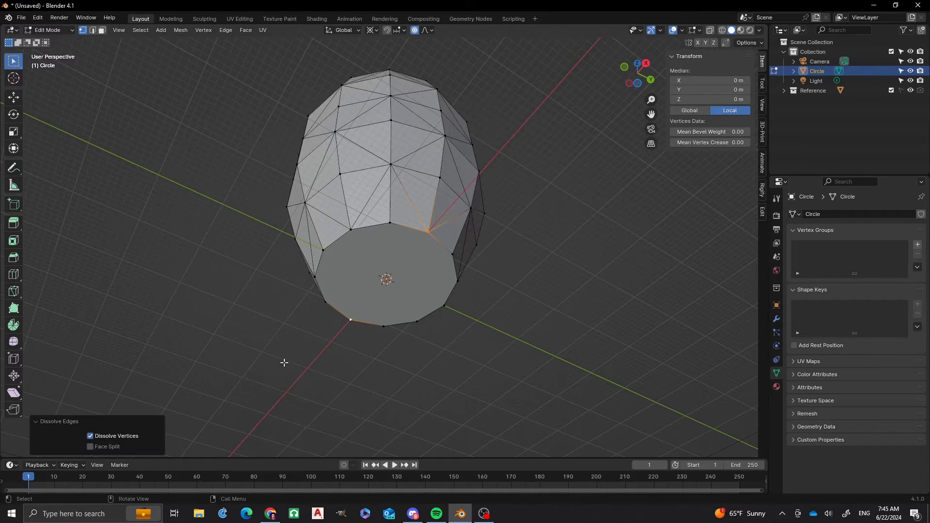
Step: Dissolve the diagonal edge across the opposite end cap
middle_click_drag(319, 171, 350, 232)
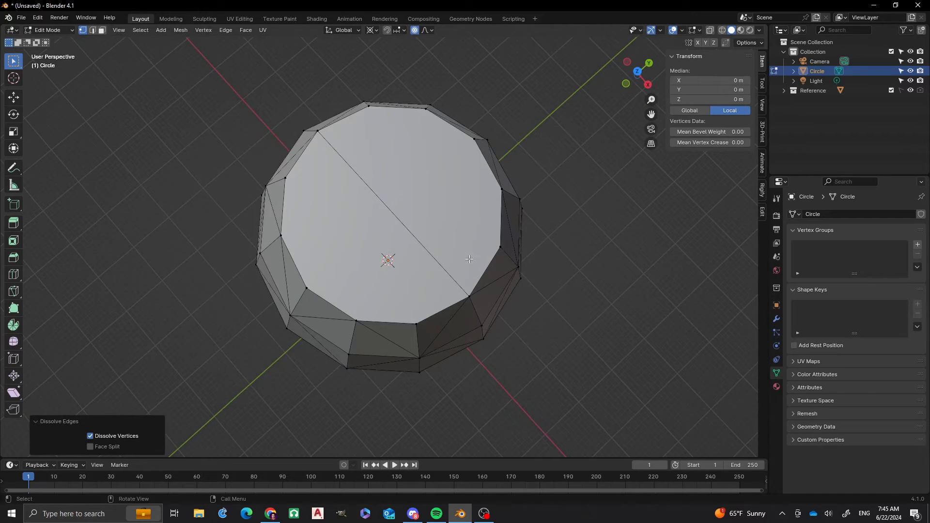
left_click(468, 295)
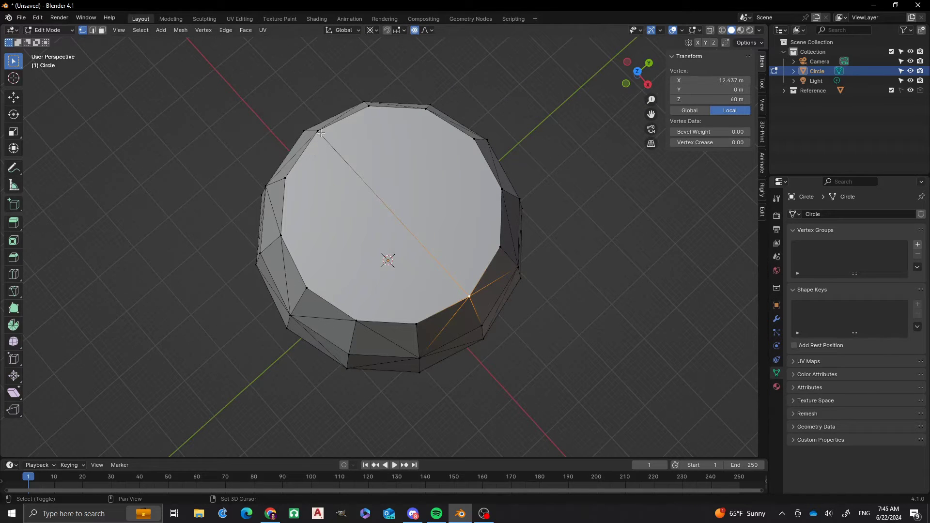
left_click(320, 134, "shift")
key("x")
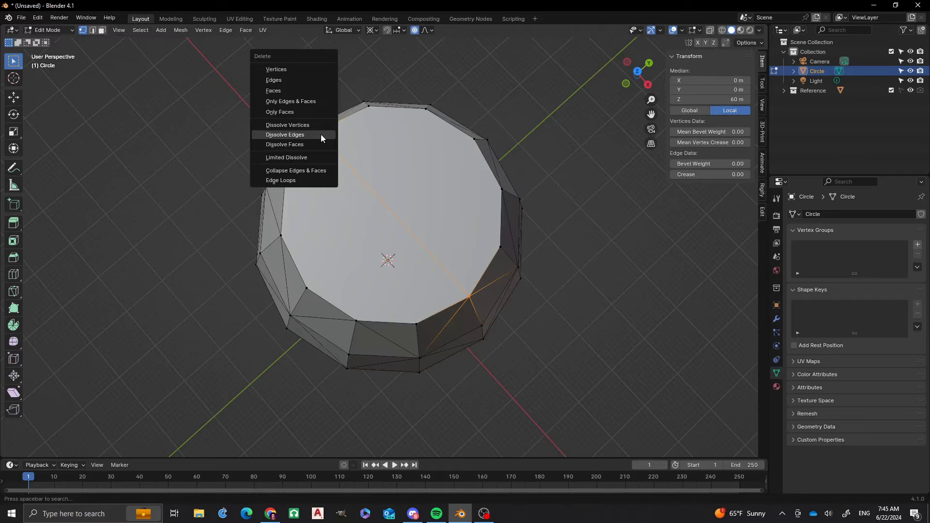
left_click(320, 134)
scroll(218, 248, "down", 4)
Step: Select every other vertex of the top ring
middle_click_drag(218, 249, 387, 203)
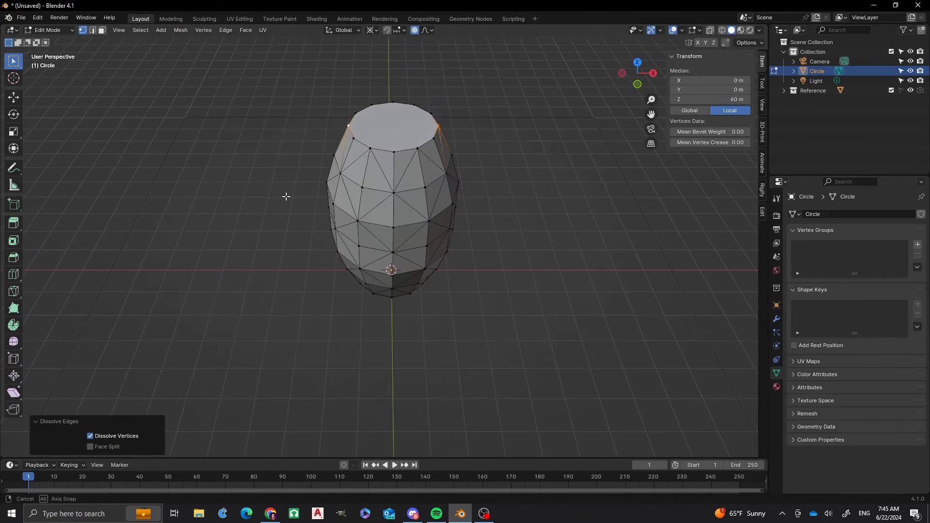
scroll(399, 201, "up", 3)
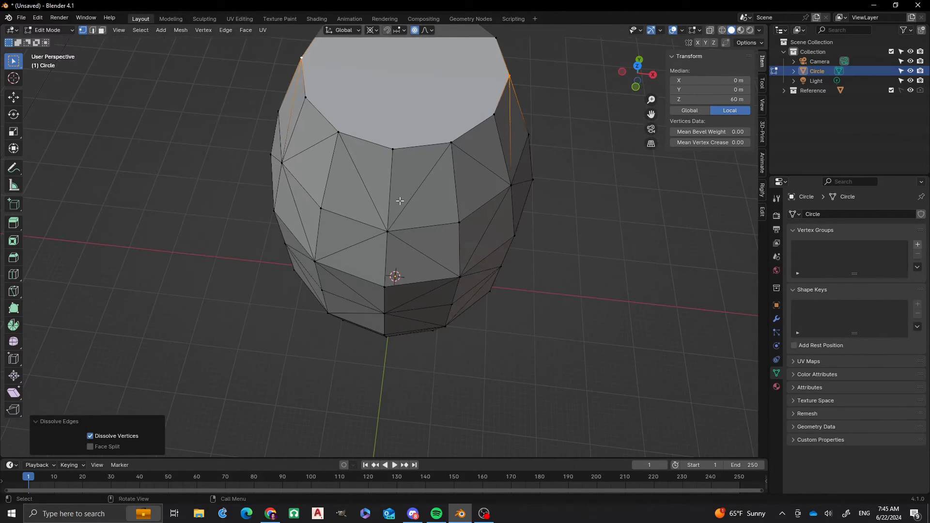
middle_click_drag(380, 147, 383, 174)
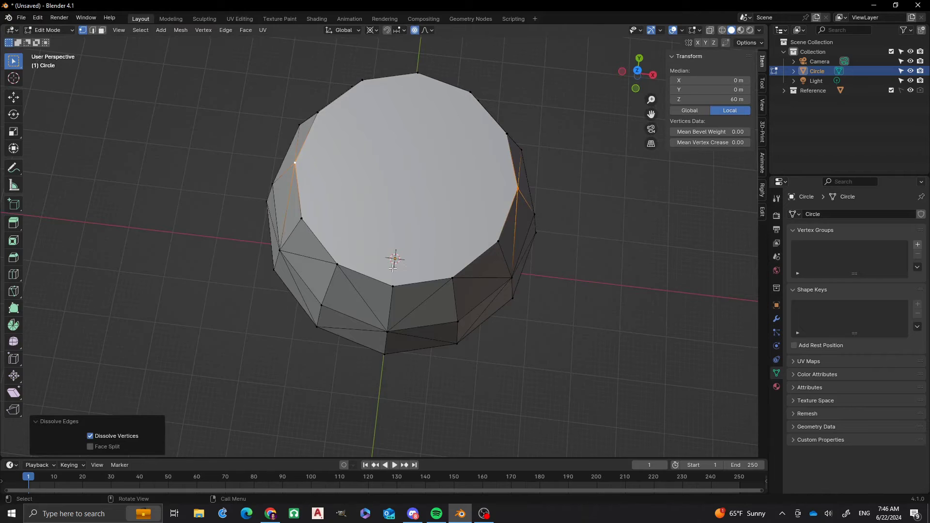
left_click(392, 268)
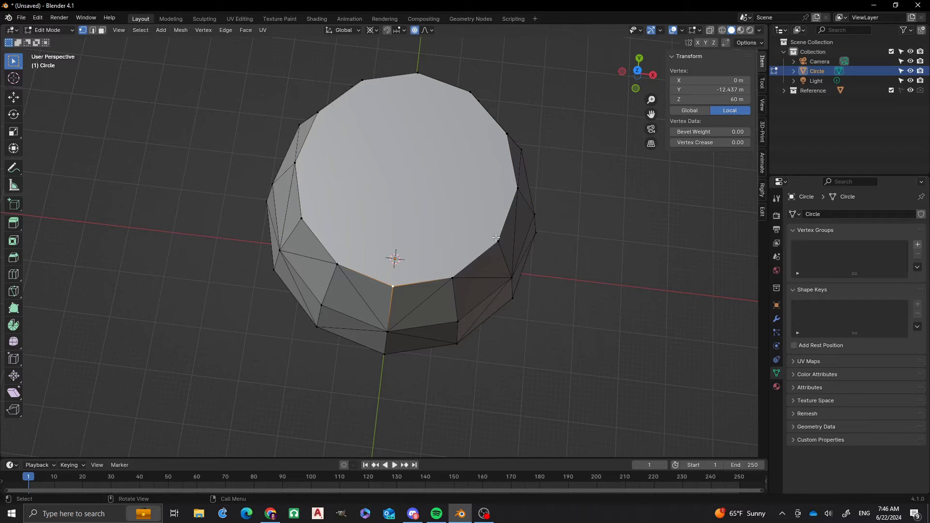
left_click(497, 240, "shift")
left_click(503, 141, "shift")
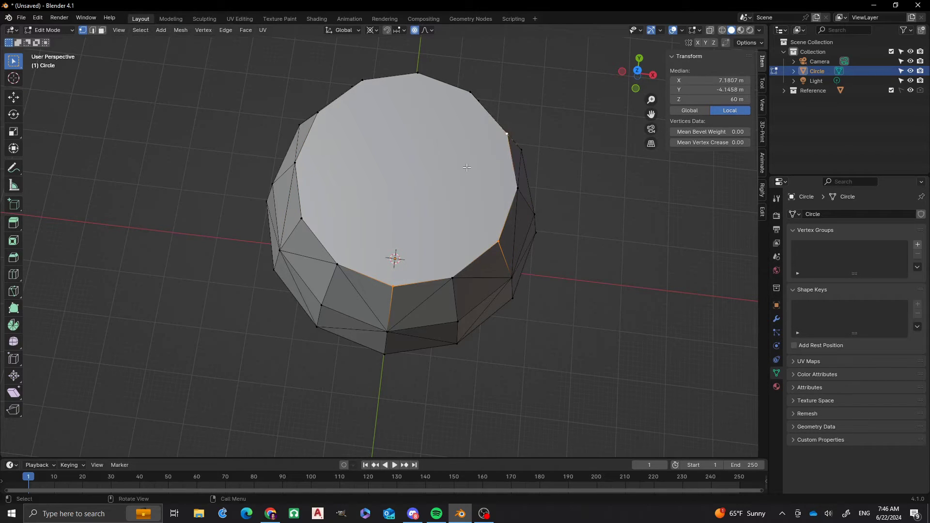
left_click(415, 76, "shift")
Step: Finish selecting the alternating top-ring vertices and set the pivot to Median Point
left_click(323, 110, "shift")
left_click(302, 218, "shift")
scroll(418, 194, "down", 4)
middle_click_drag(417, 193, 517, 191)
key("s")
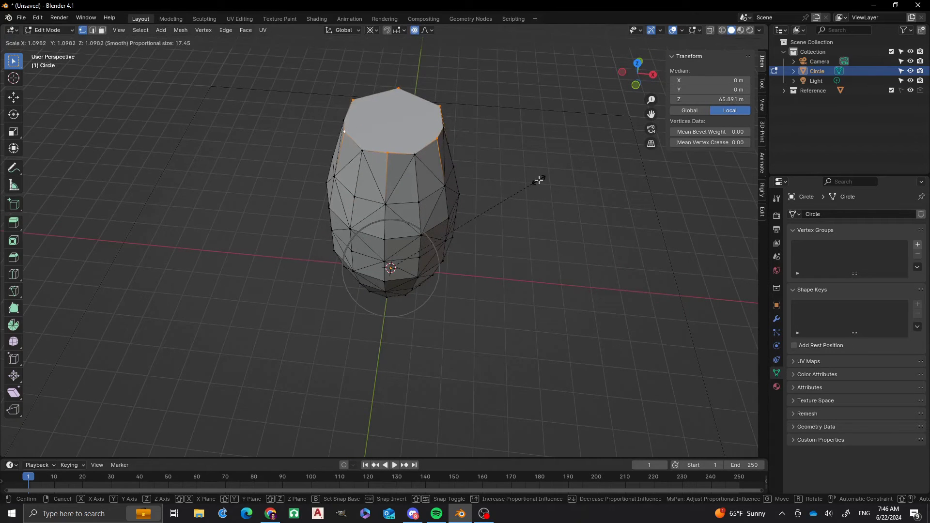
key("Escape")
key("period")
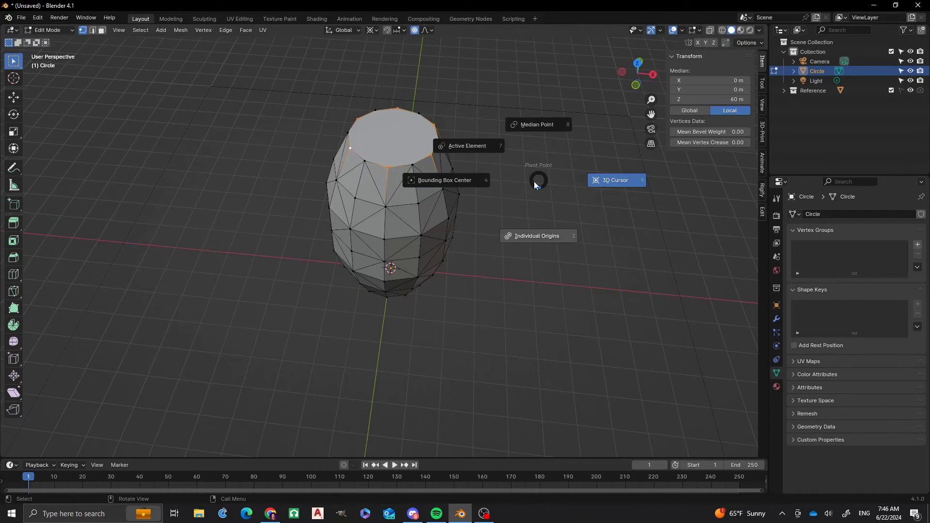
left_click(542, 124)
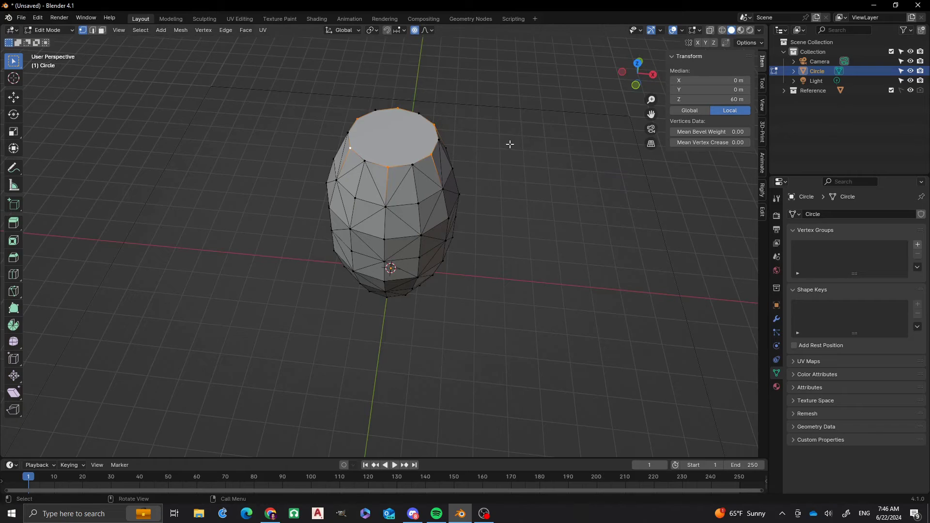
Step: Turn off proportional editing and scale the top-ring vertices by 1.1
key("s")
key("Escape")
key("o")
key("s")
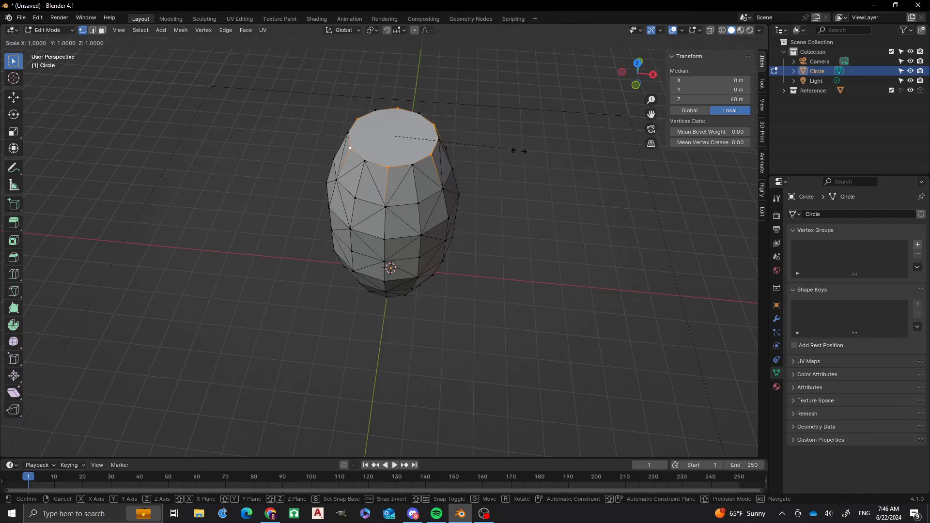
type("1.1")
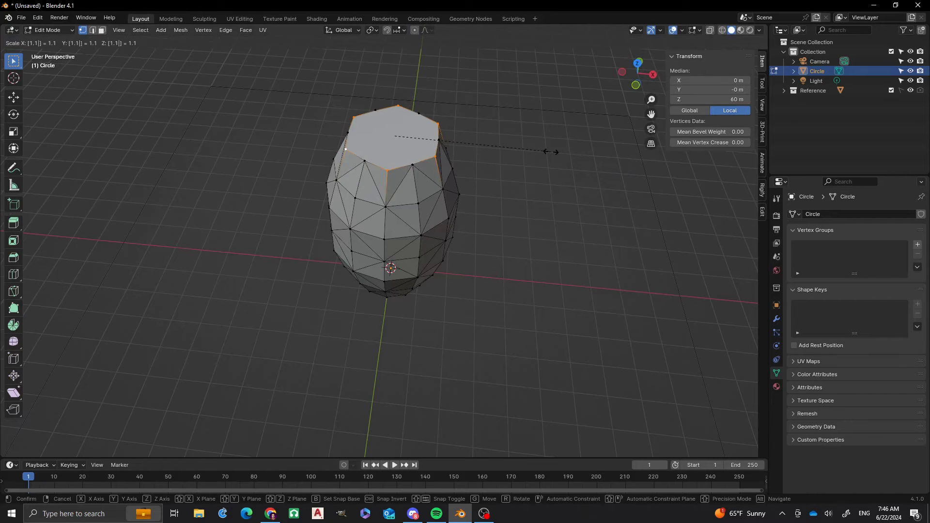
key("Return")
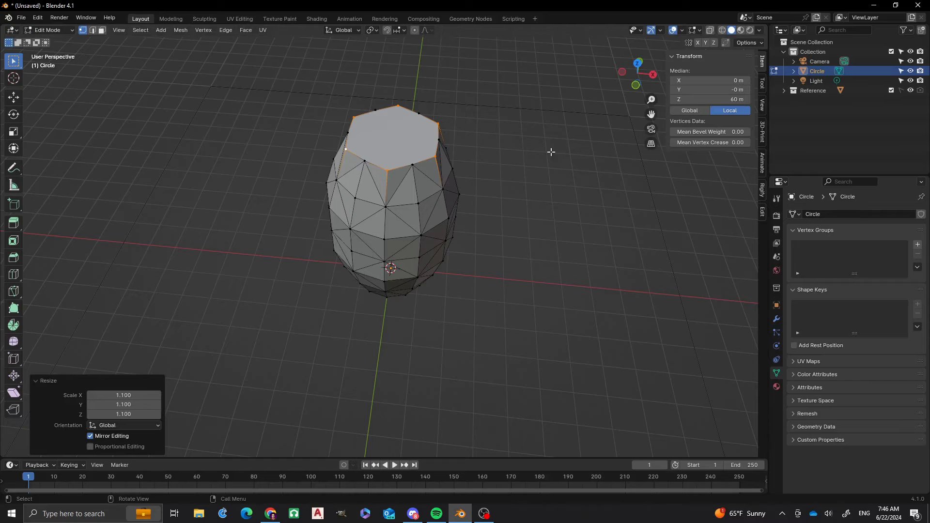
Step: Select every other vertex of the bottom ring
scroll(551, 151, "down", 2)
middle_click_drag(393, 292, 387, 121, "shift")
left_click(397, 237)
left_click(429, 246, "shift")
middle_click_drag(431, 274, 421, 282)
left_click(464, 338, "shift")
middle_click_drag(464, 338, 420, 247, "shift")
left_click(404, 269, "shift")
left_click(353, 263, "shift")
left_click(334, 211, "shift")
Step: Scale the bottom-ring vertices by 1.1 and view the body from the front orthographic view
key("s")
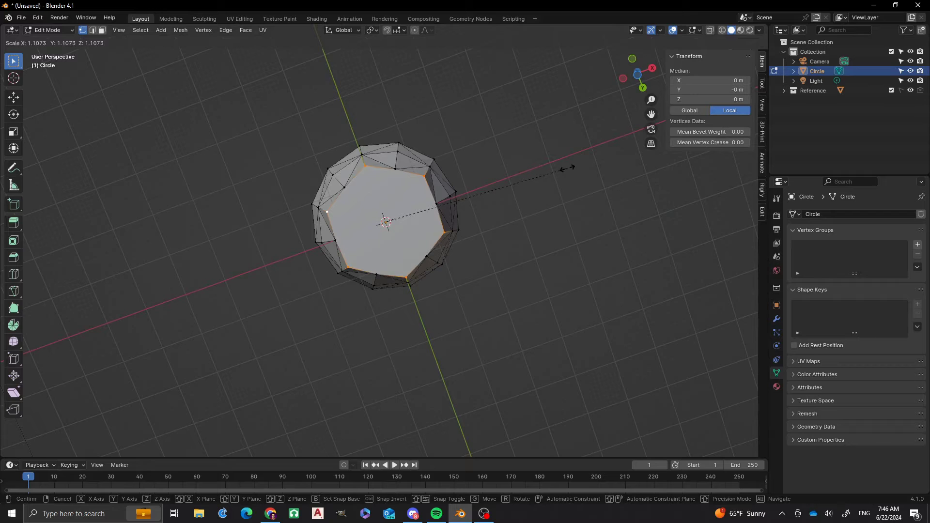
type("1.1")
key("Return")
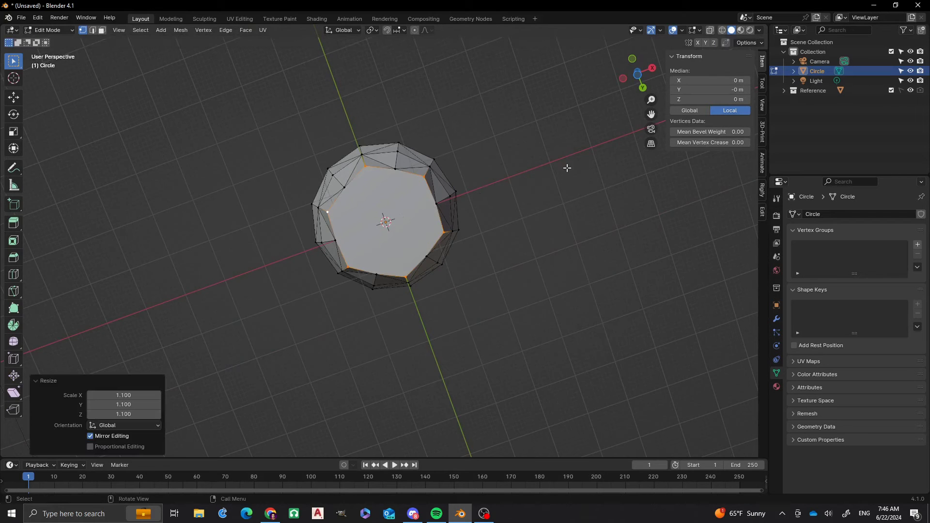
middle_click_drag(567, 168, 363, 182)
key("KP_1")
middle_click_drag(358, 121, 411, 251, "shift")
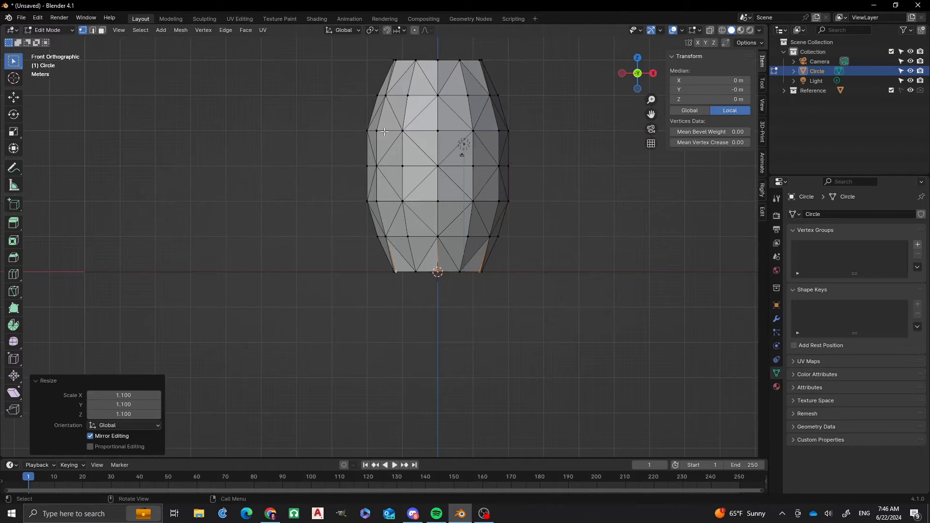
Step: Switch to wireframe and circle-select the vertices of the body's middle rings
key("z")
left_click(309, 130)
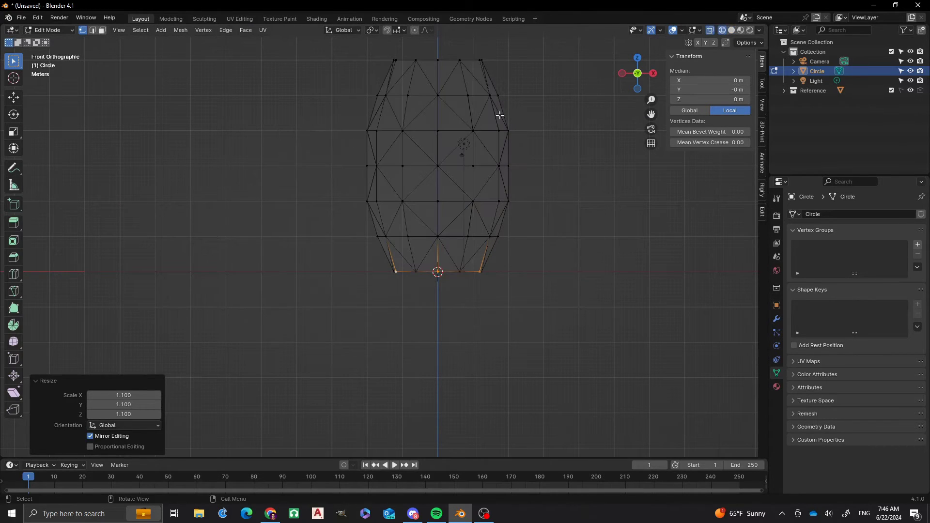
left_click(303, 127)
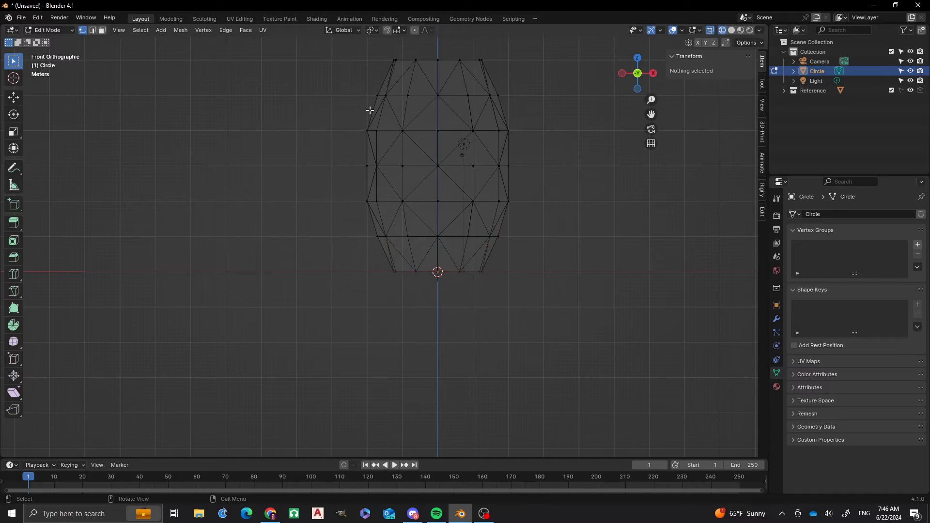
key("c")
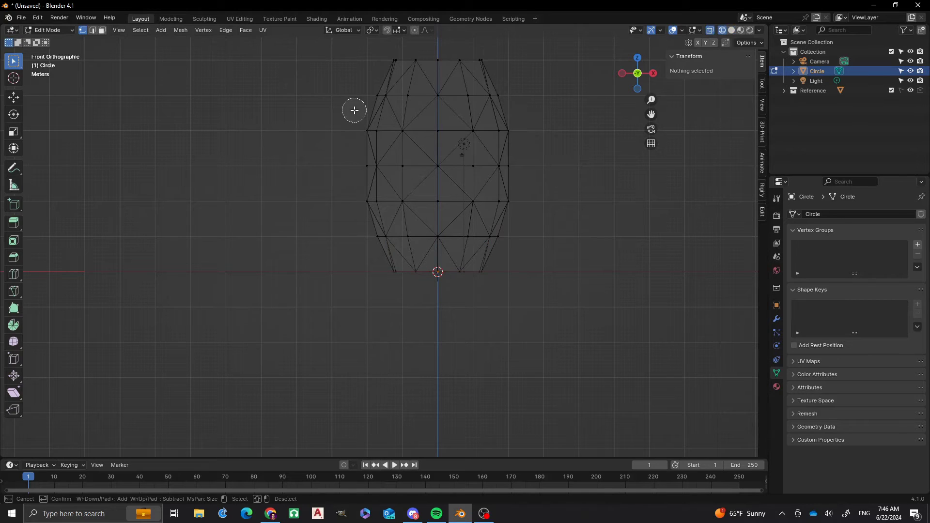
scroll(341, 109, "down", 3)
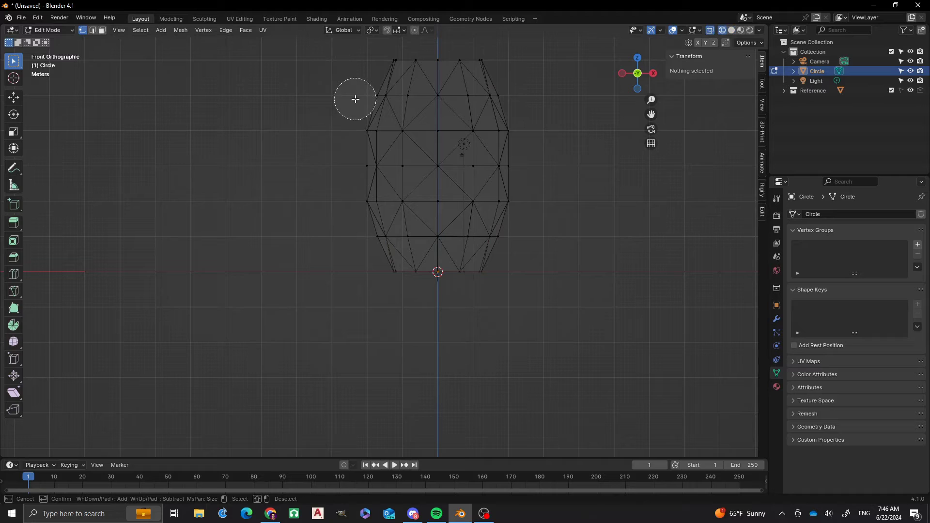
mouse_move(368, 97)
left_mouse_down()
mouse_move(489, 98)
mouse_move(519, 129)
mouse_move(492, 177)
mouse_move(492, 222)
mouse_move(504, 206)
mouse_move(505, 164)
mouse_move(439, 219)
mouse_move(380, 226)
mouse_move(467, 223)
mouse_move(464, 179)
mouse_move(423, 183)
mouse_move(386, 208)
mouse_move(350, 205)
mouse_move(366, 157)
mouse_move(385, 140)
mouse_move(430, 153)
mouse_move(439, 170)
mouse_move(426, 141)
left_mouse_up()
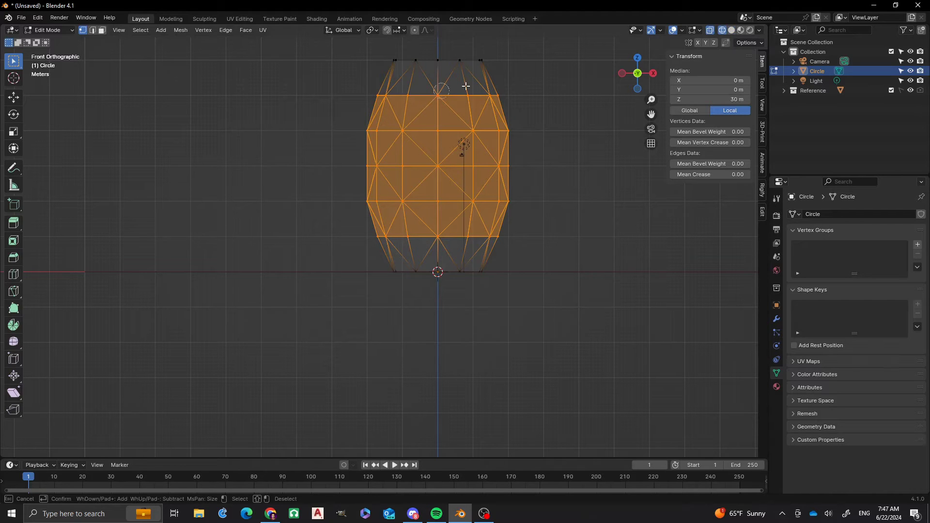
Step: Deselect alternating vertices on each middle row, leaving a staggered selection
middle_click(388, 97)
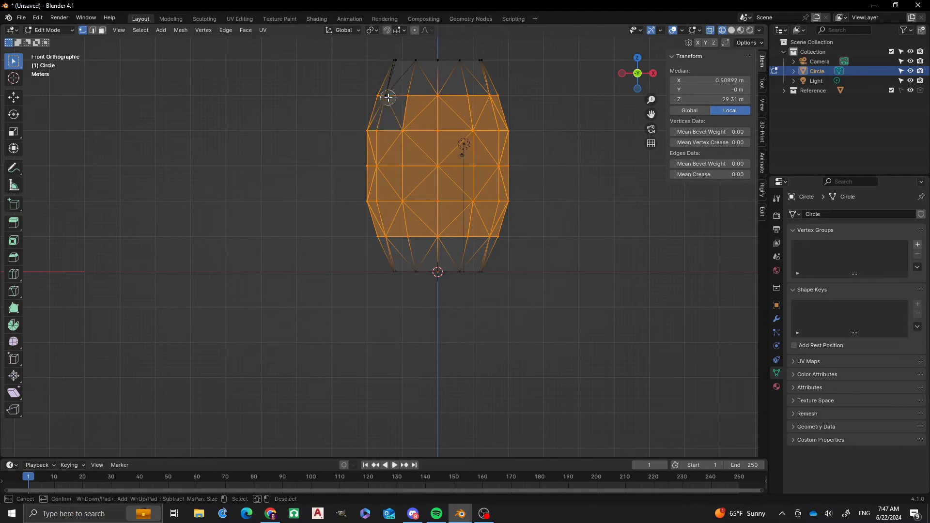
middle_click(434, 96)
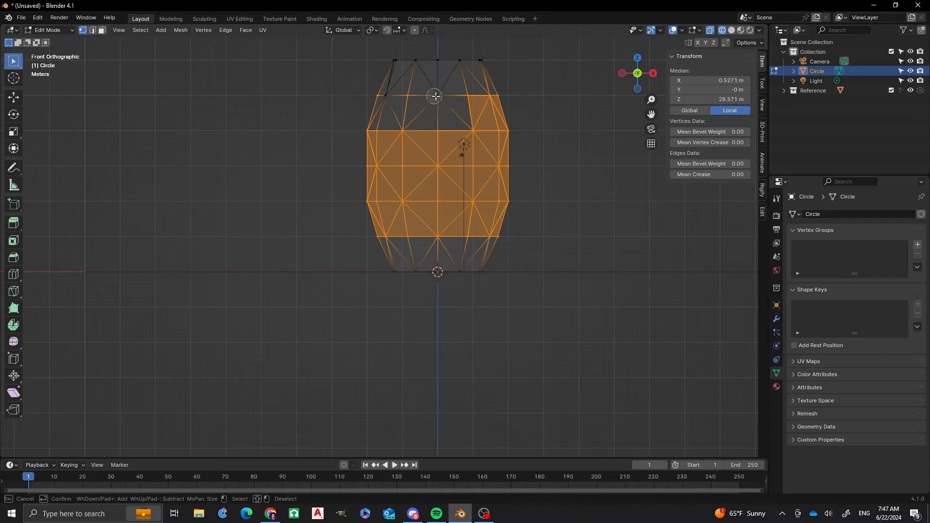
middle_click(488, 97)
middle_click(509, 129)
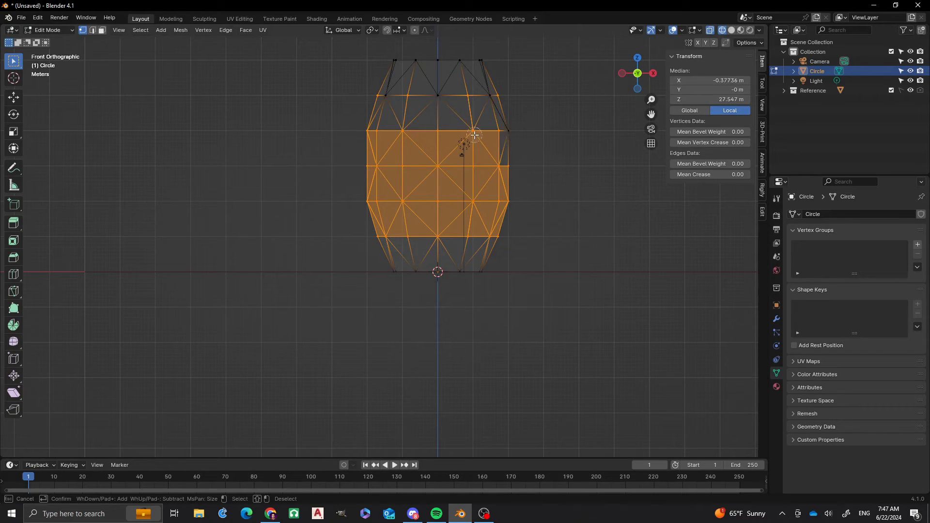
middle_click(473, 133)
middle_click(401, 131)
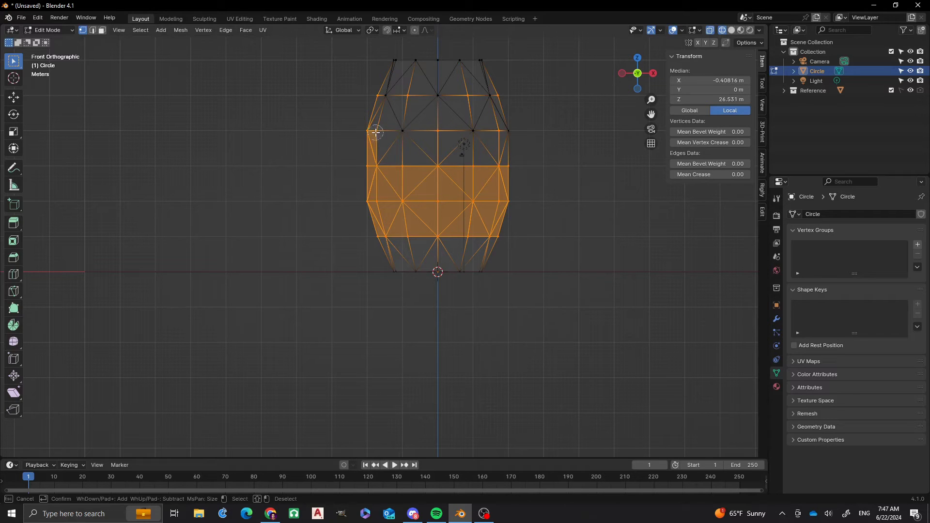
middle_click(370, 132)
middle_click(379, 166)
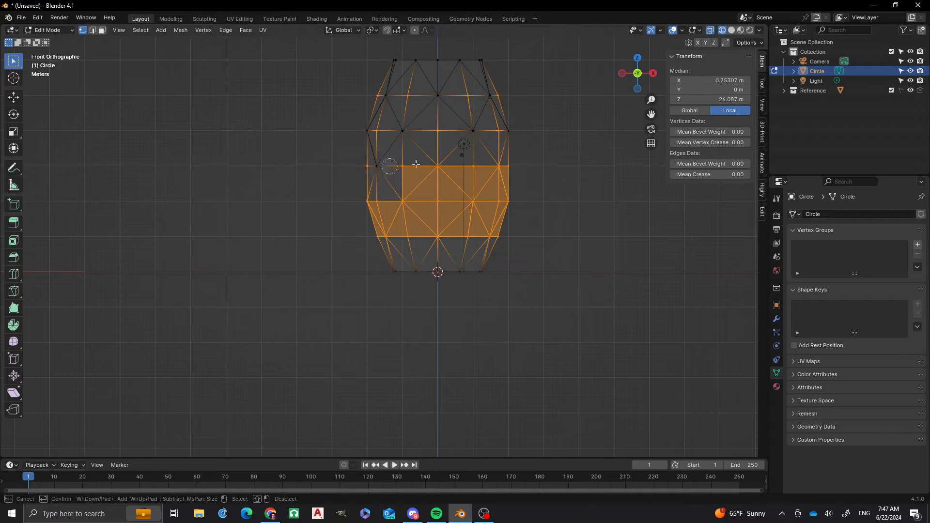
middle_click(436, 165)
middle_click(499, 166)
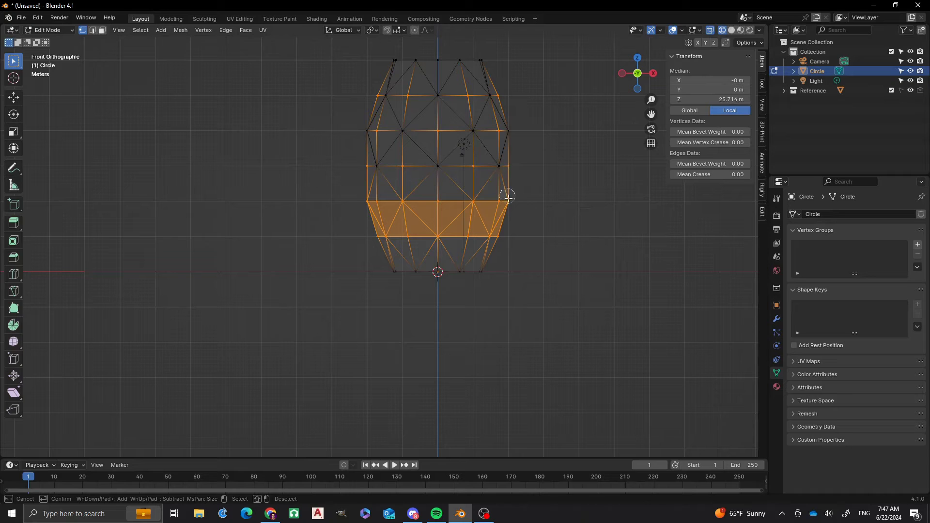
middle_click(507, 199)
middle_click(470, 201)
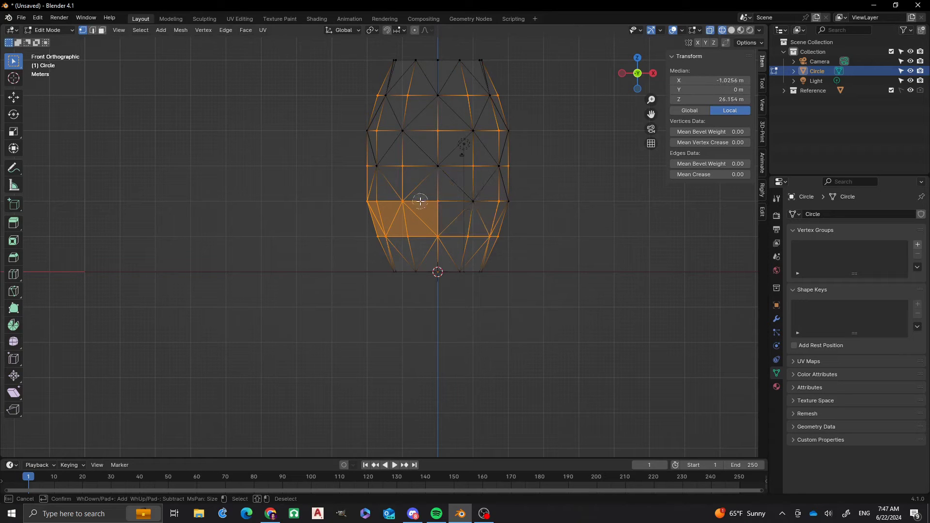
middle_click(403, 201)
middle_click(369, 201)
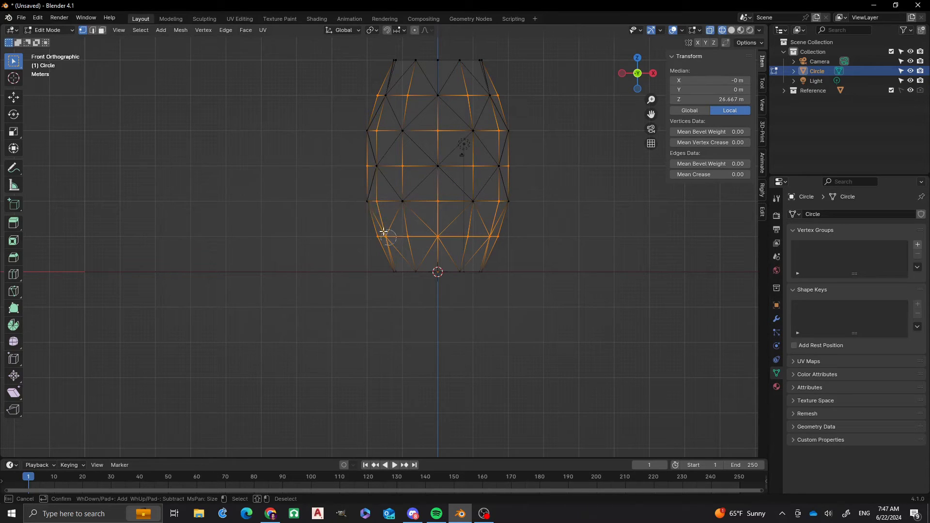
middle_click(385, 237)
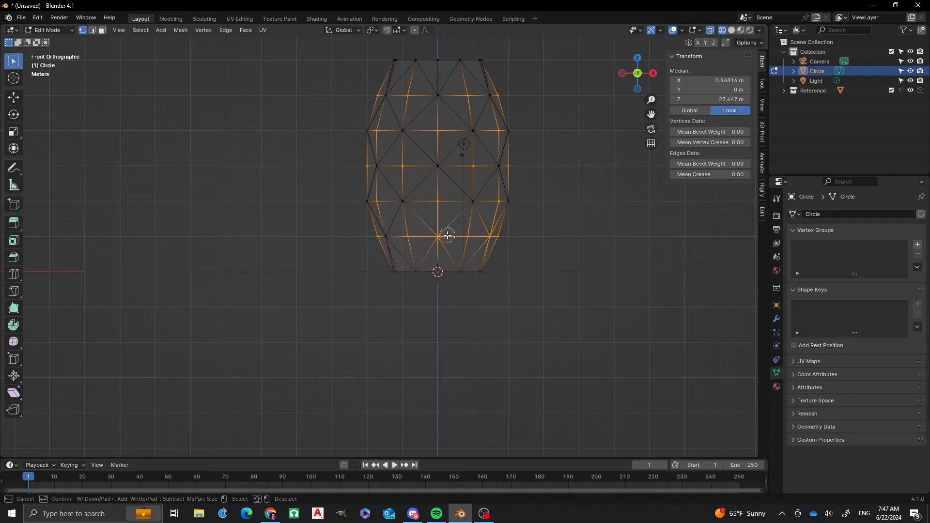
middle_click(438, 236)
middle_click(490, 237)
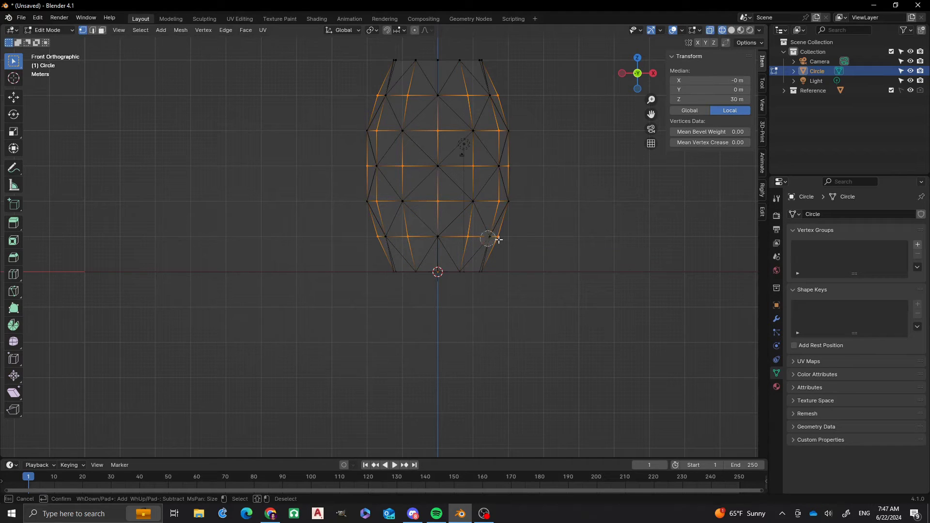
key("Escape")
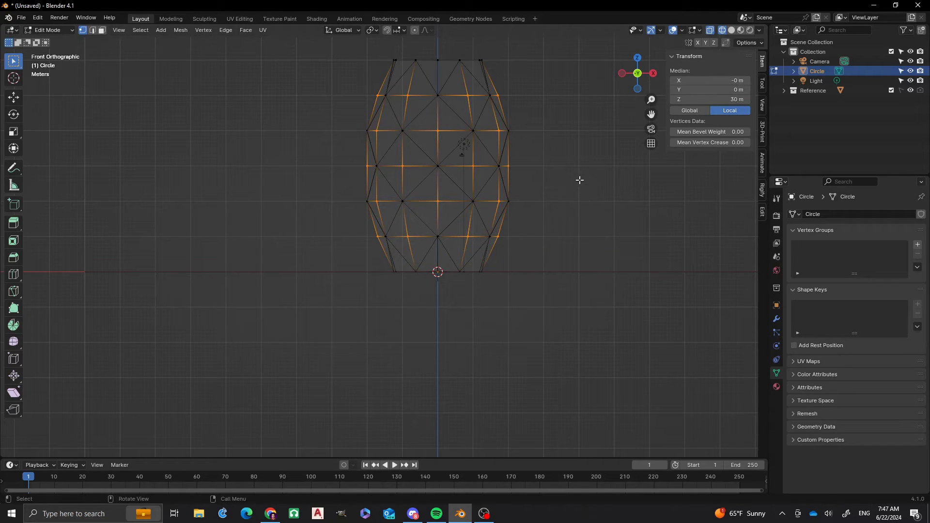
Step: Scale the staggered vertices by 1.1, deselect, and return to solid shading
key("s")
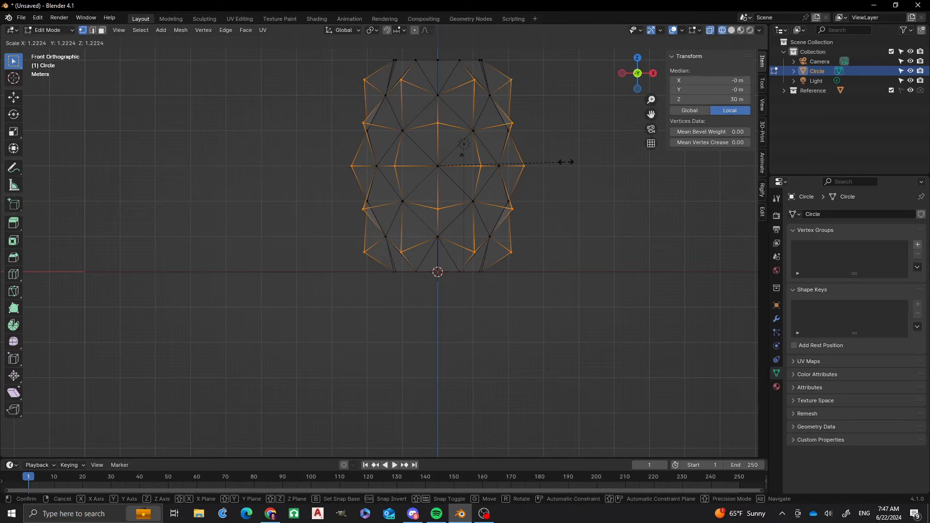
type("1.1")
key("Return")
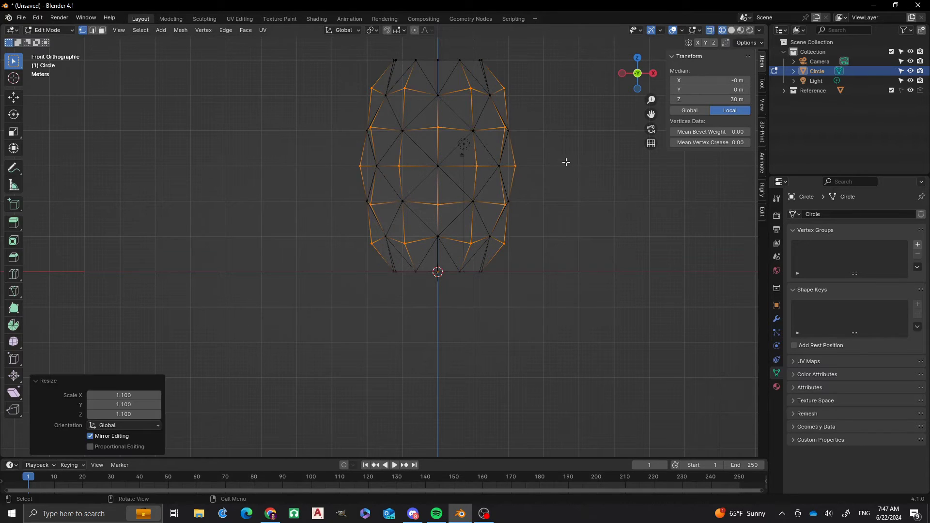
left_click(274, 154)
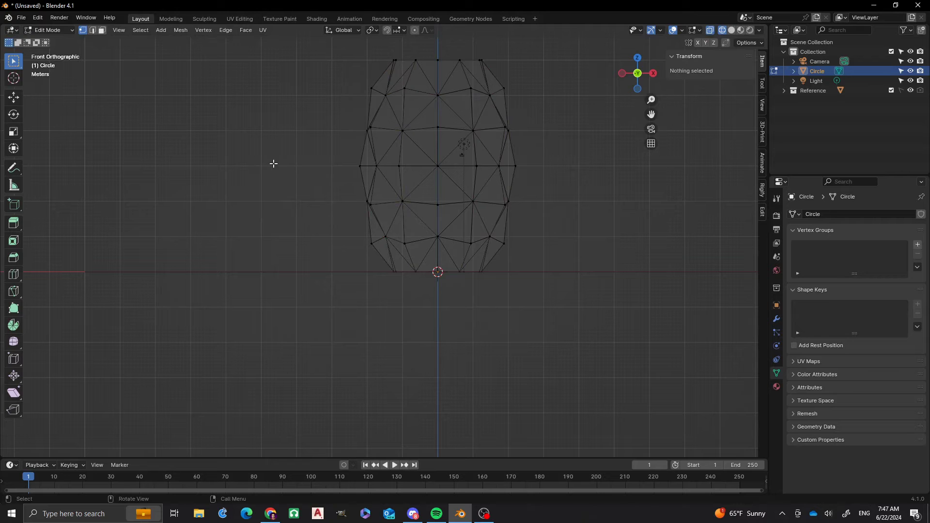
key("z")
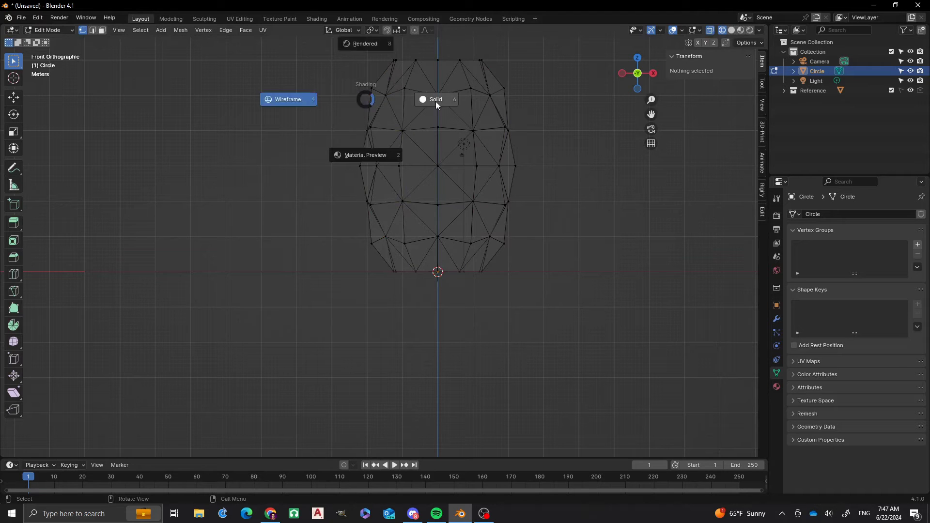
left_click(422, 110)
middle_click_drag(385, 75, 449, 210)
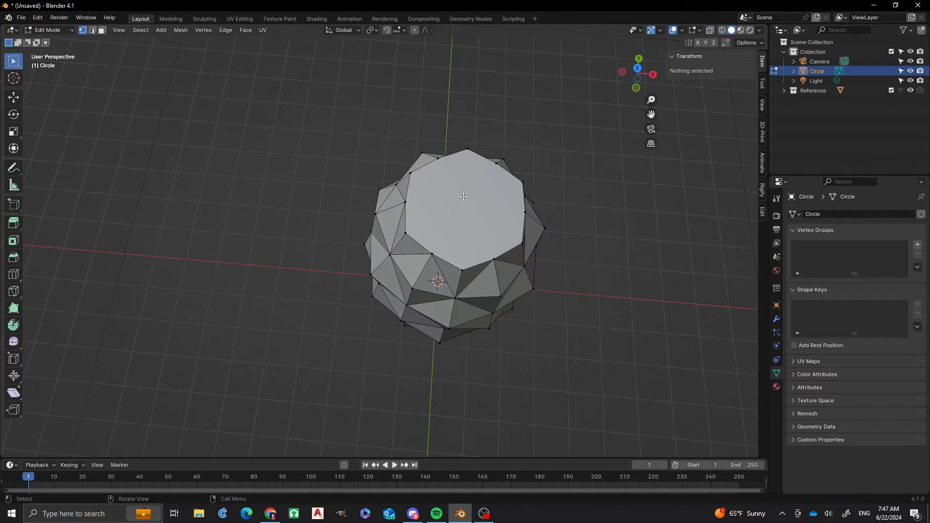
Step: Snap the 3D cursor to the top face's centre, clear the selection, and return to Object Mode
key("3")
left_click(468, 205)
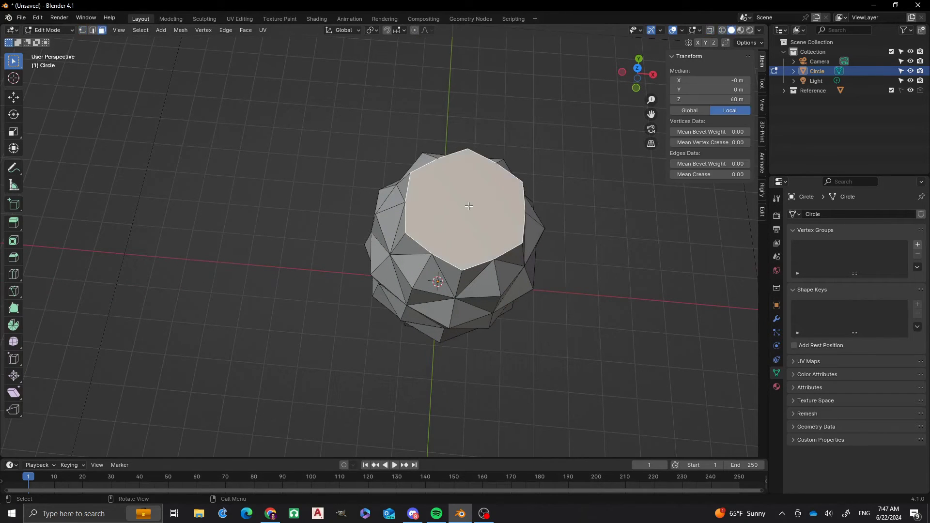
key("shift+s")
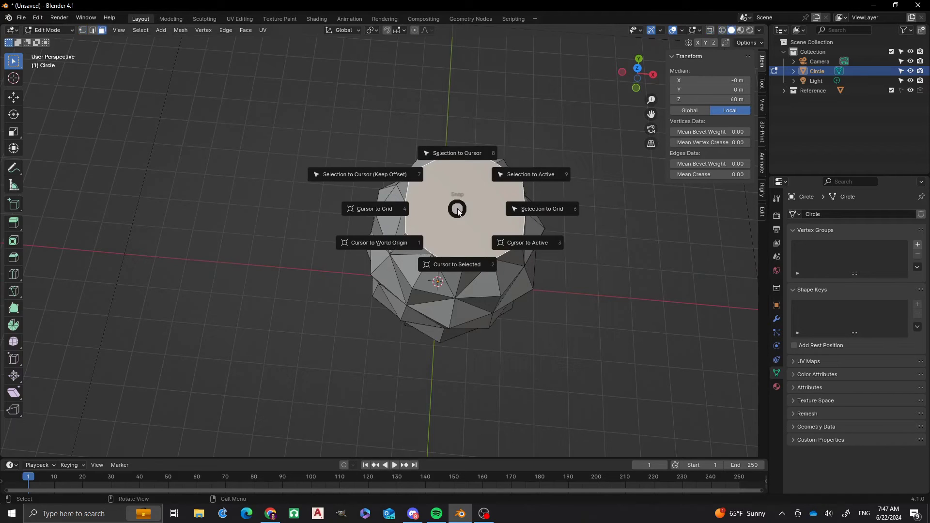
left_click(459, 265)
key("alt+a")
middle_click_drag(368, 203, 410, 161)
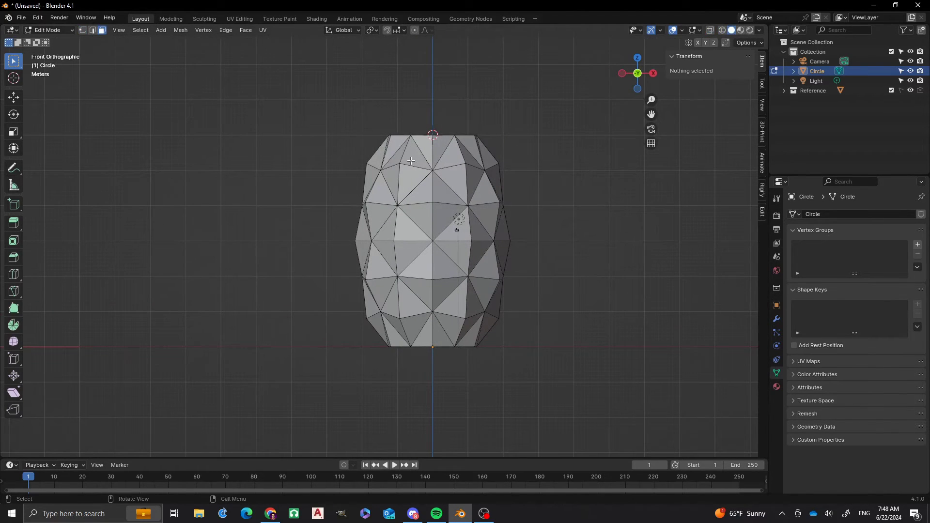
key("Tab")
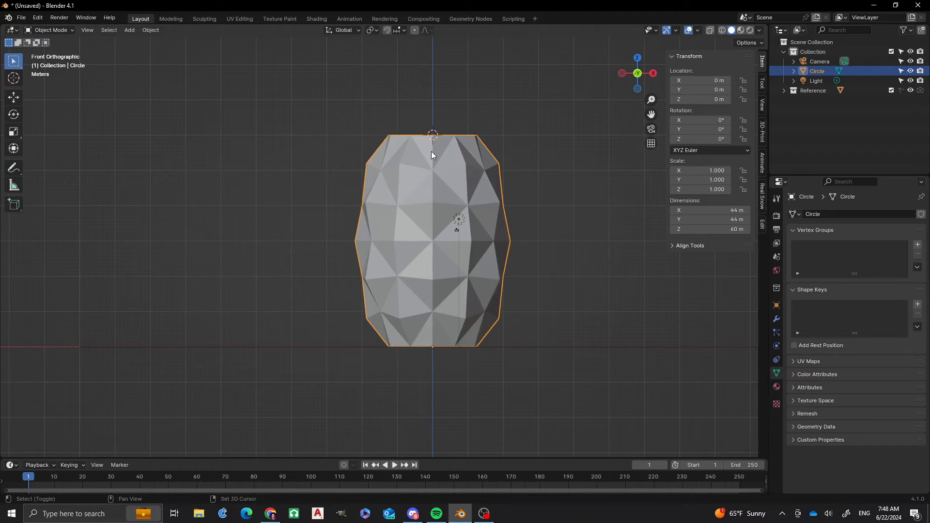
Step: Add a Bézier curve at the 3D cursor and delete all its control points in Edit Mode
key("shift+a")
left_click(431, 151)
type("bezi")
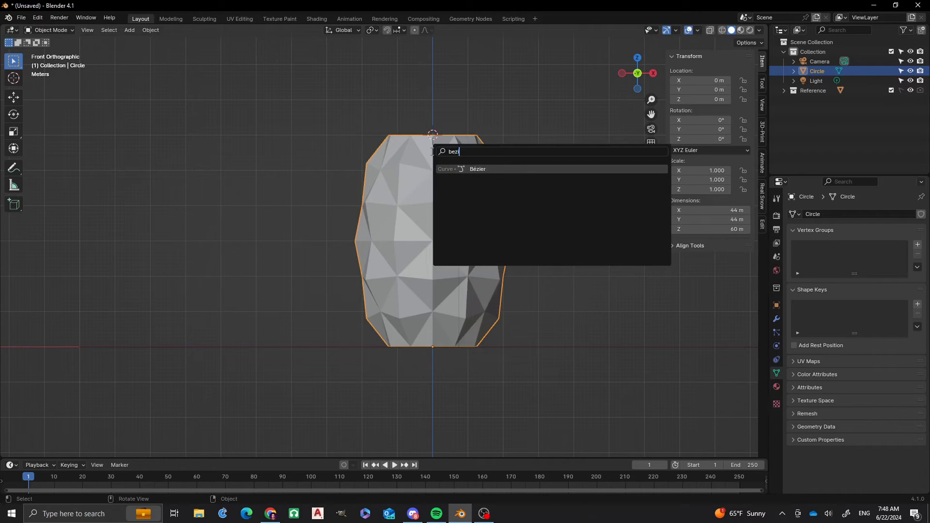
key("Return")
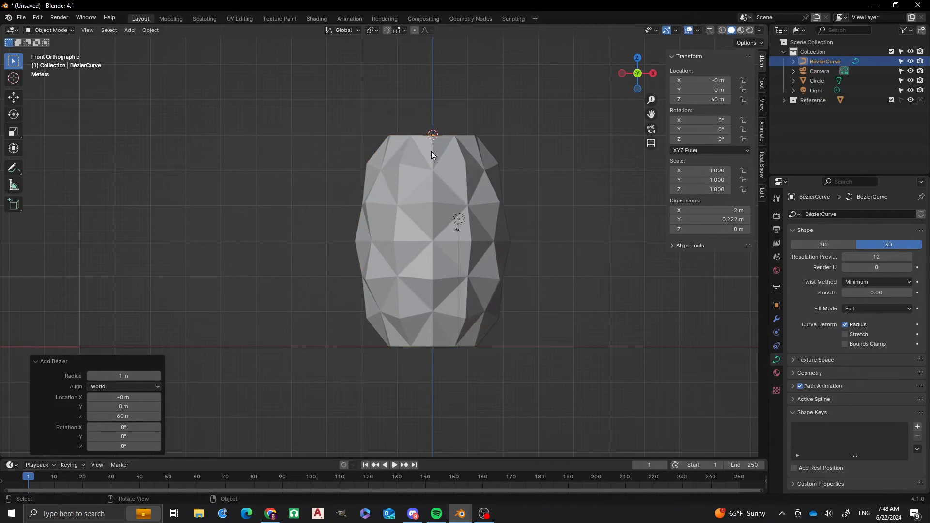
key("Tab")
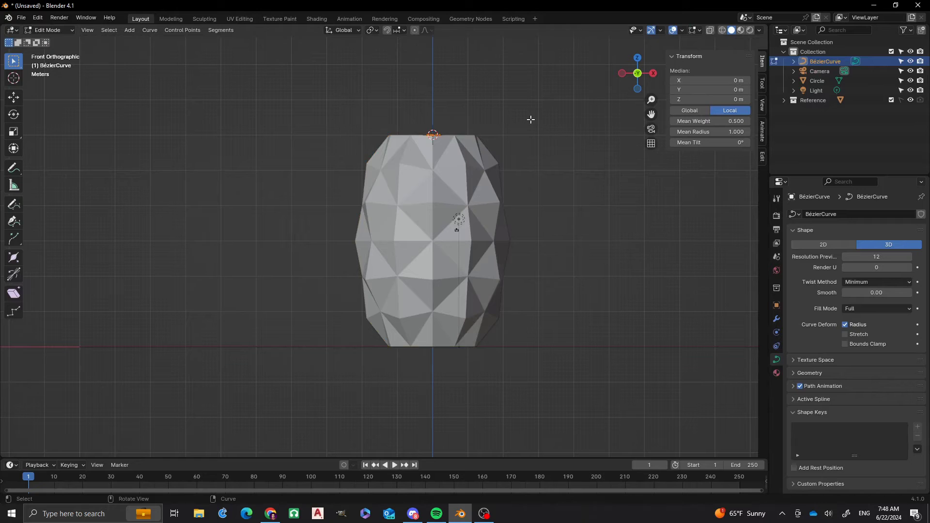
key("x")
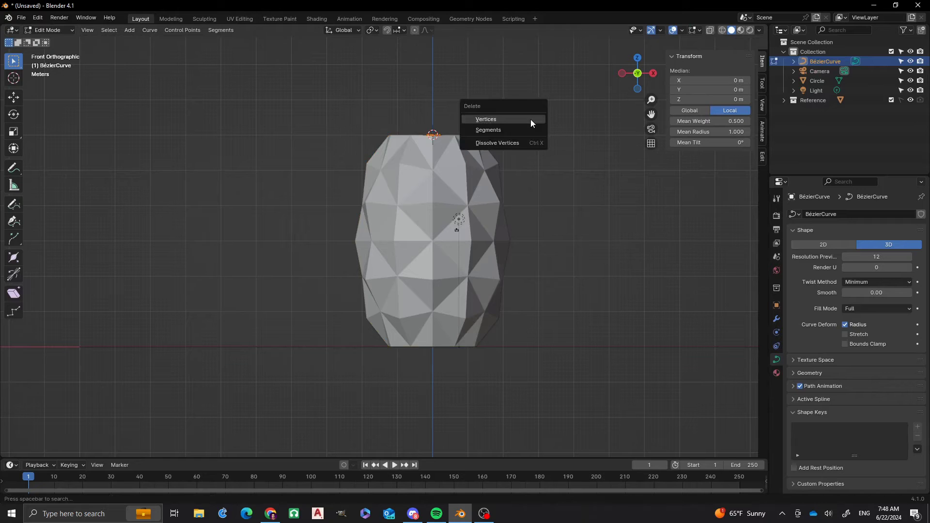
left_click(492, 124)
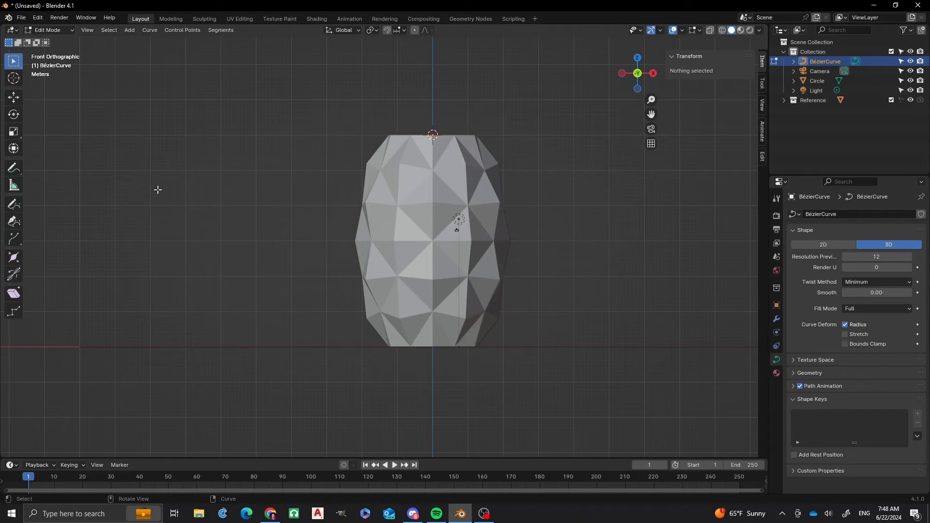
key("shift+space")
Step: With the Draw tool, sketch four leaf strands rising from the body's top
left_click(204, 175)
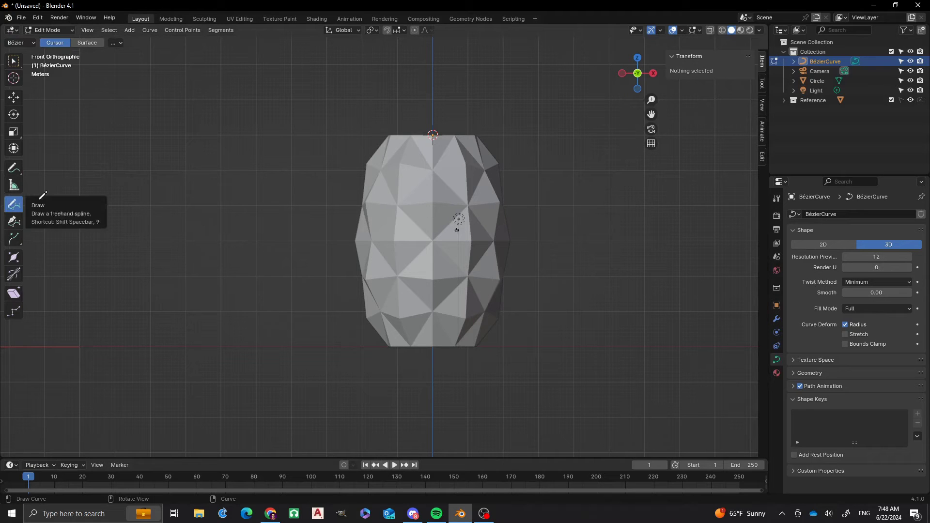
middle_click_drag(307, 118, 267, 169, "shift")
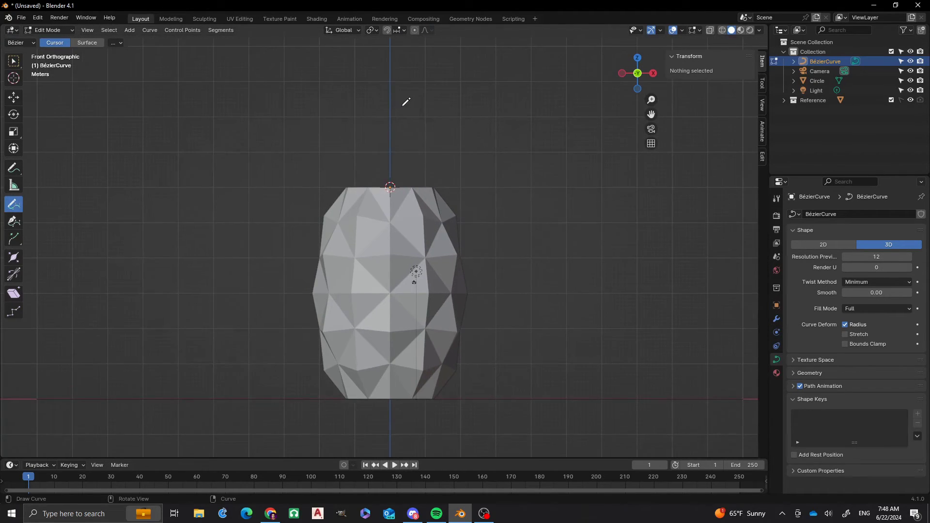
scroll(388, 98, "up", 2)
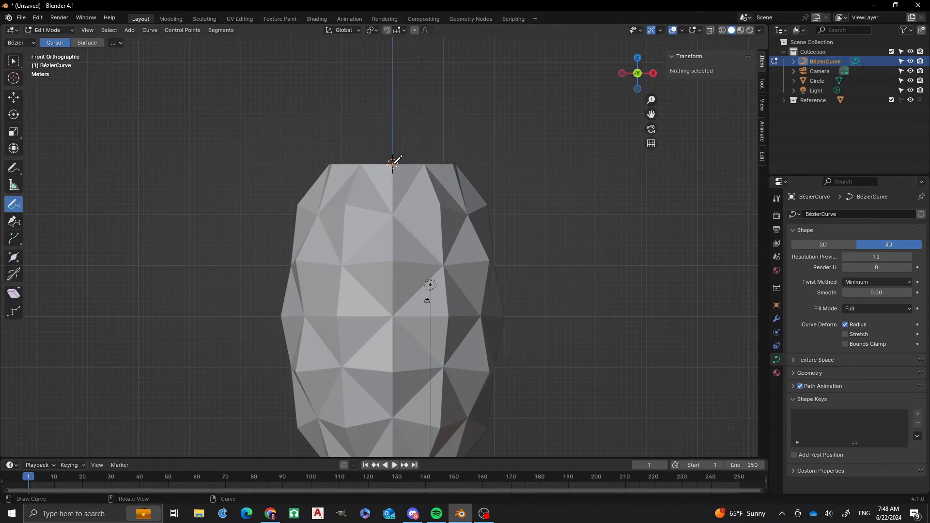
mouse_move(393, 163)
left_mouse_down()
mouse_move(394, 130)
mouse_move(462, 58)
mouse_move(509, 43)
left_mouse_up()
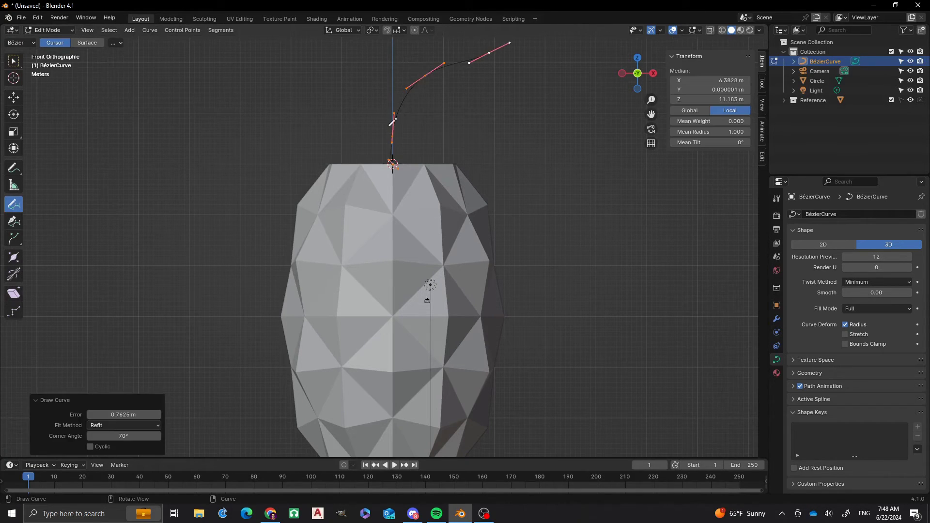
middle_click_drag(345, 146, 461, 150, "alt")
mouse_move(412, 161)
left_mouse_down()
mouse_move(436, 93)
mouse_move(498, 63)
left_mouse_up()
mouse_move(343, 151)
middle_mouse_down()
mouse_move(350, 167)
mouse_move(407, 151)
mouse_move(380, 155)
middle_mouse_up()
mouse_move(377, 161)
left_mouse_down()
mouse_move(396, 106)
mouse_move(446, 72)
left_mouse_up()
mouse_move(311, 150)
middle_mouse_down()
mouse_move(299, 166)
mouse_move(376, 158)
mouse_move(368, 158)
middle_mouse_up()
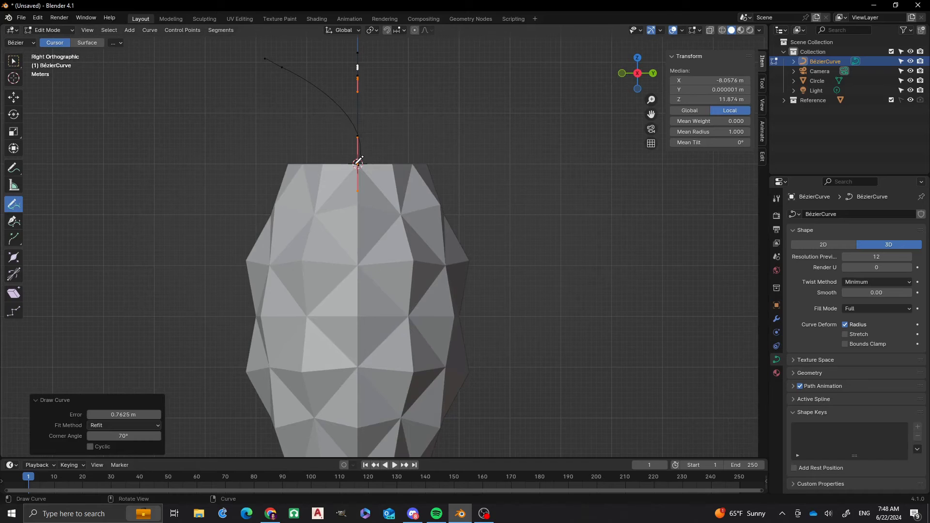
mouse_move(359, 160)
left_mouse_down()
mouse_move(436, 76)
mouse_move(448, 76)
left_mouse_up()
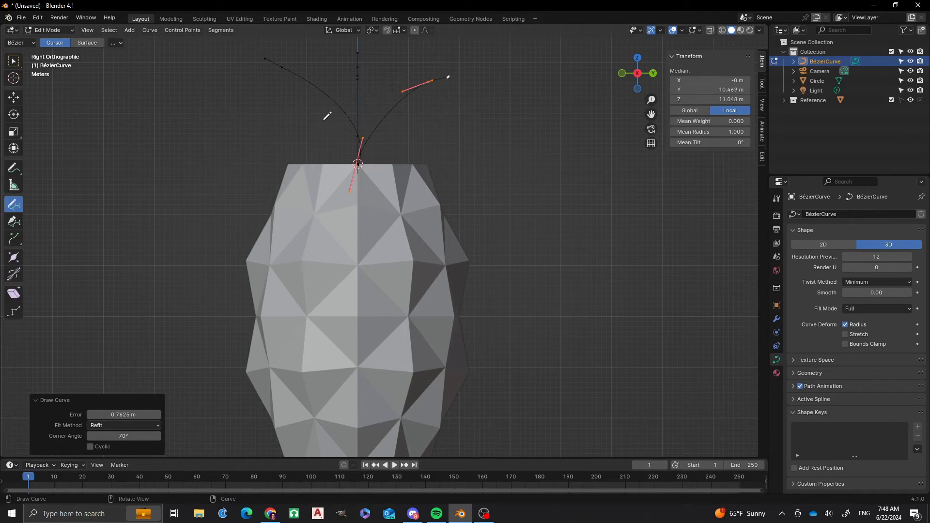
Step: Return to Object Mode and orbit to a front view of the crown curves
key("Tab")
scroll(353, 117, "down", 3)
mouse_move(338, 147)
middle_mouse_down()
mouse_move(341, 167)
mouse_move(313, 217)
mouse_move(339, 152)
middle_mouse_up()
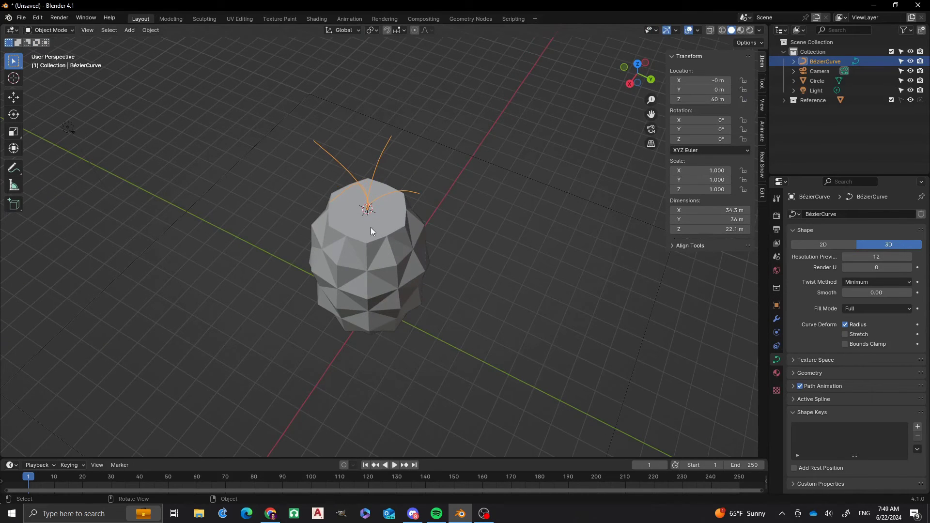
middle_click_drag(333, 250, 329, 226)
middle_click_drag(329, 257, 293, 184)
middle_click_drag(267, 213, 333, 176)
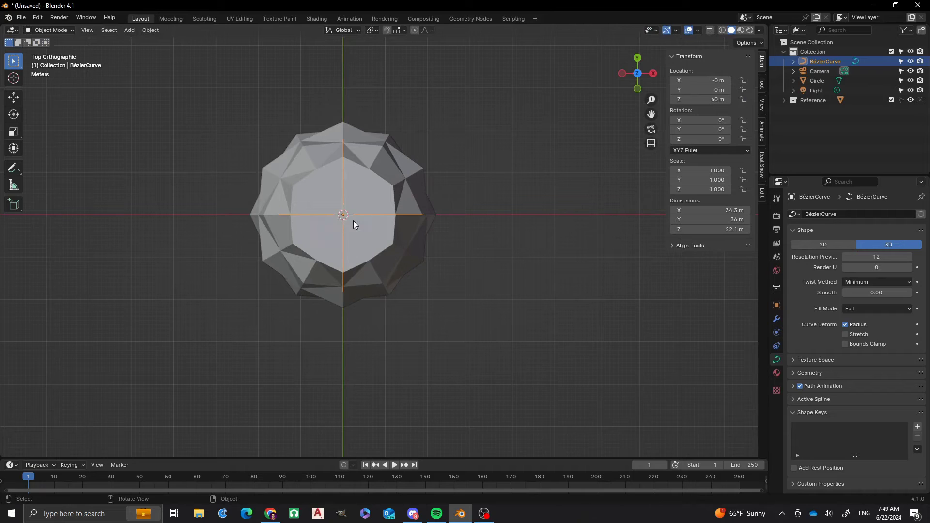
Step: Add a second Bézier curve at the 3D cursor and scale it up to 2.639 in Edit Mode
key("shift+a")
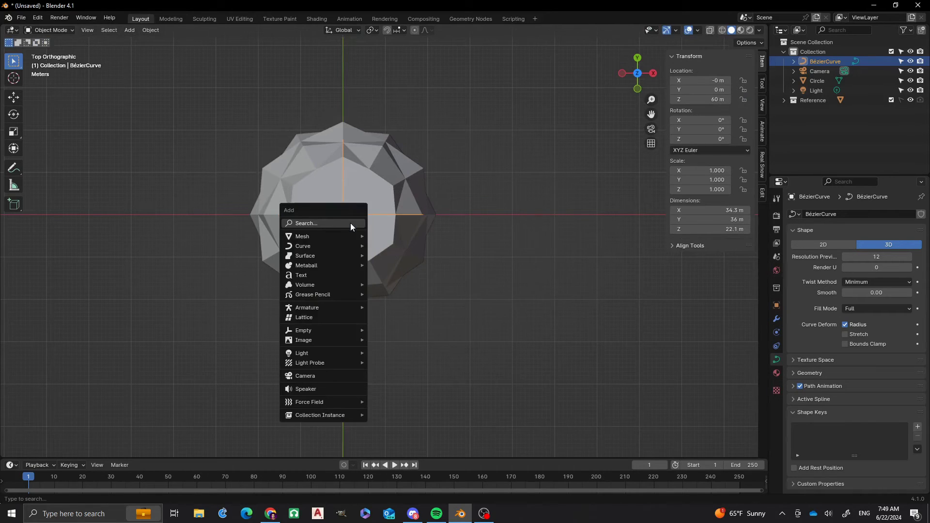
left_click(350, 223)
type("bez")
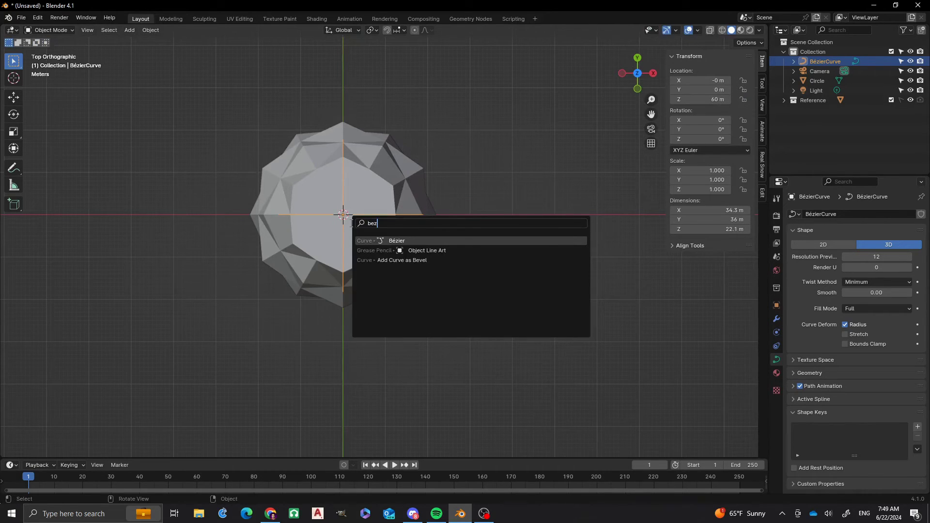
key("Return")
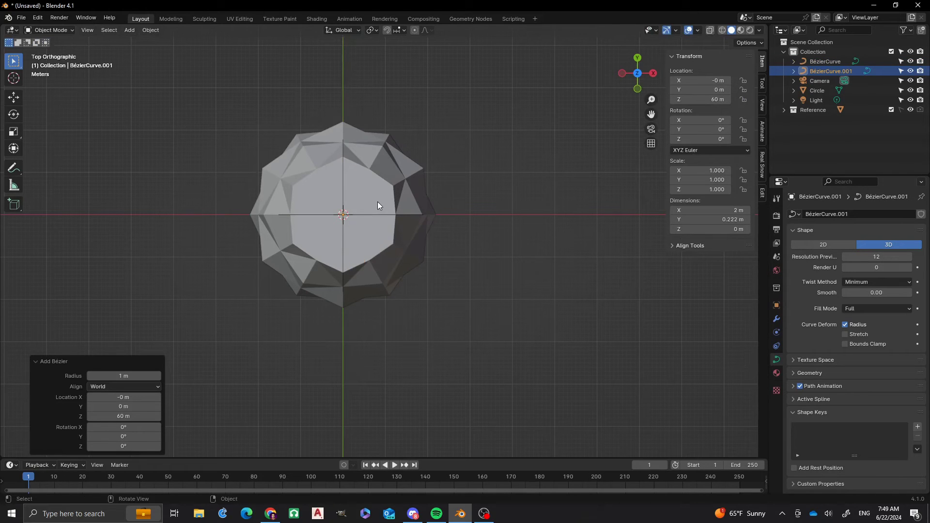
key("Tab")
scroll(373, 225, "up", 8)
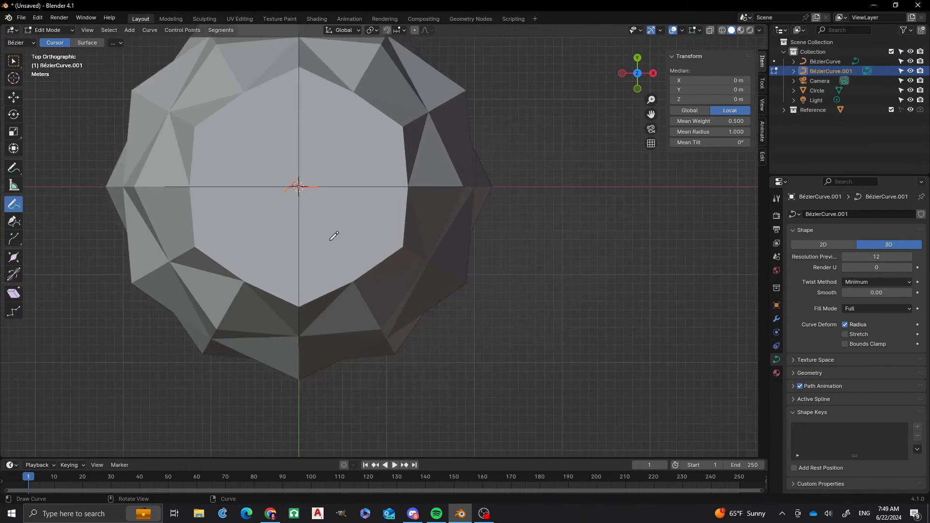
key("s")
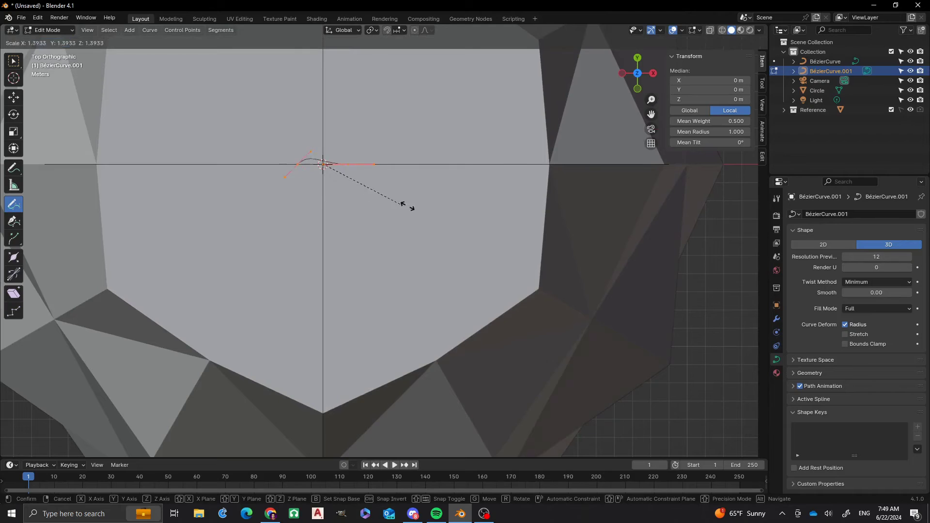
left_click(478, 223)
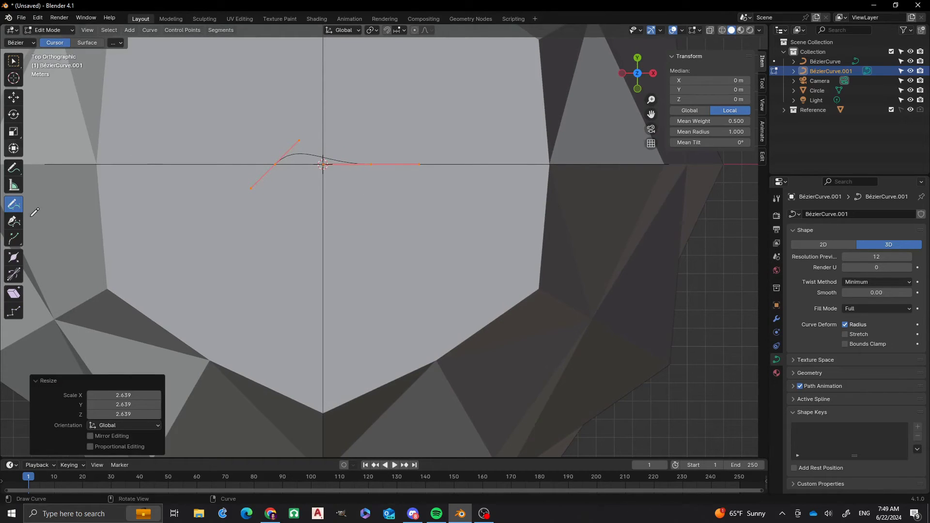
Step: Extend the curve with three more points into a wavy outline and close it into a loop
left_click(13, 61)
left_click(386, 165)
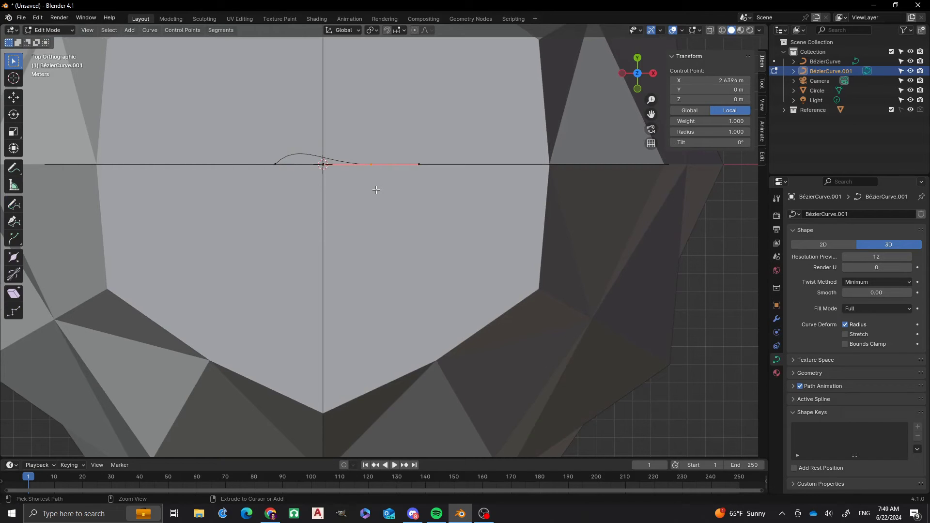
right_click(376, 189, "ctrl")
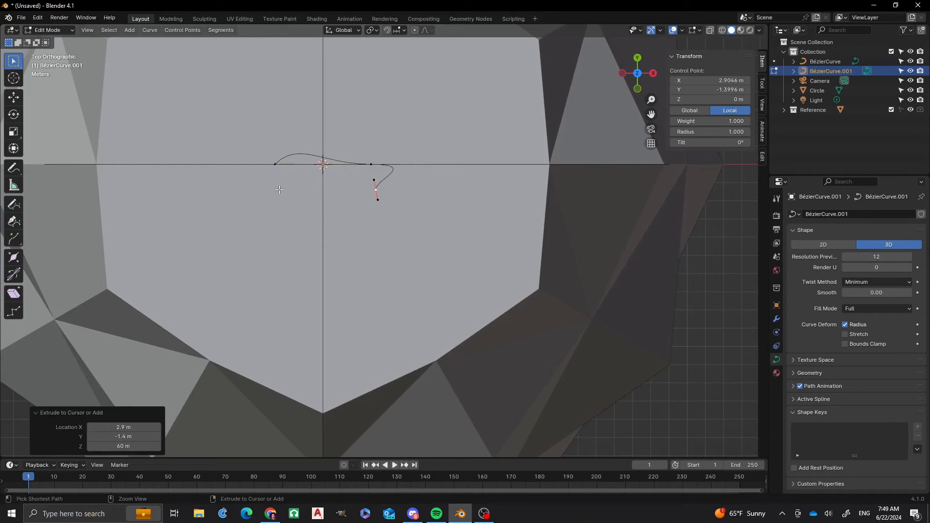
right_click(324, 180, "ctrl")
right_click(279, 189, "ctrl")
scroll(262, 174, "up", 1)
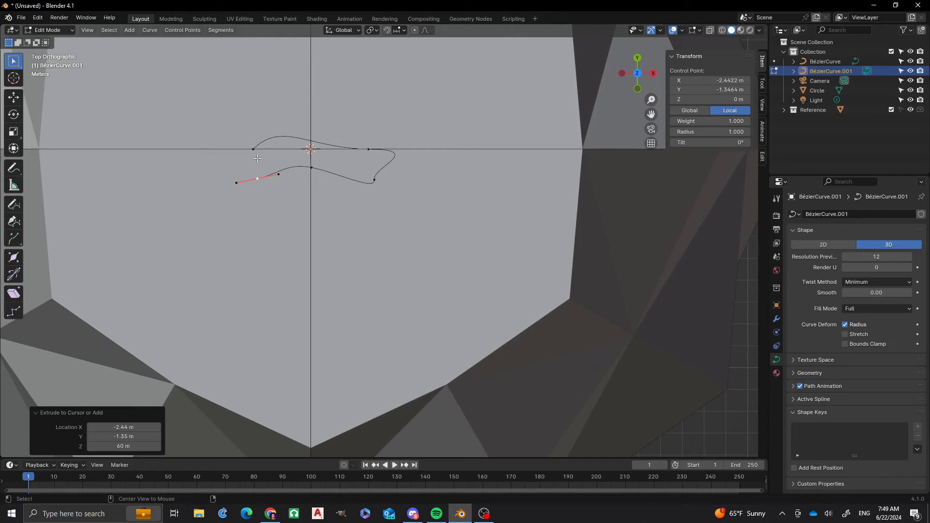
key("alt+c")
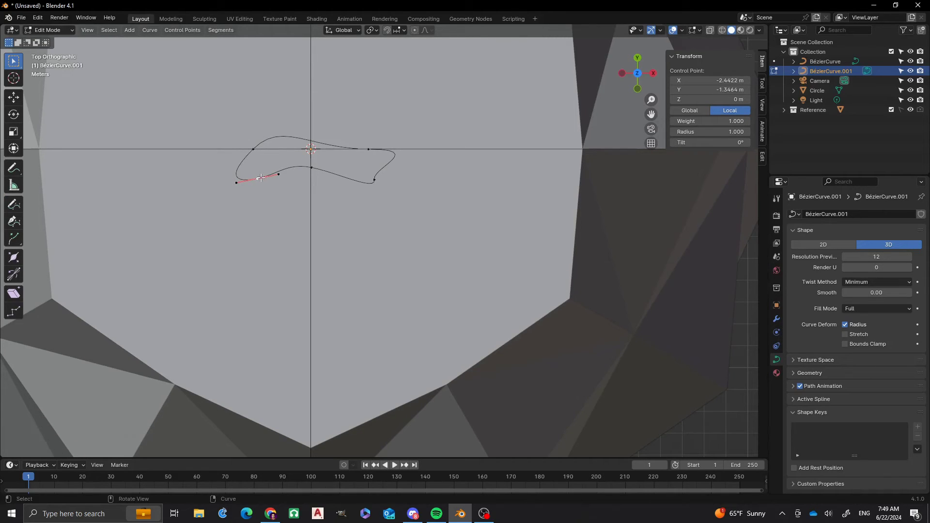
Step: Level the selected handle horizontally and shorten it to 0.585, then deselect
key("r")
left_click(368, 204)
key("s")
left_click(264, 180)
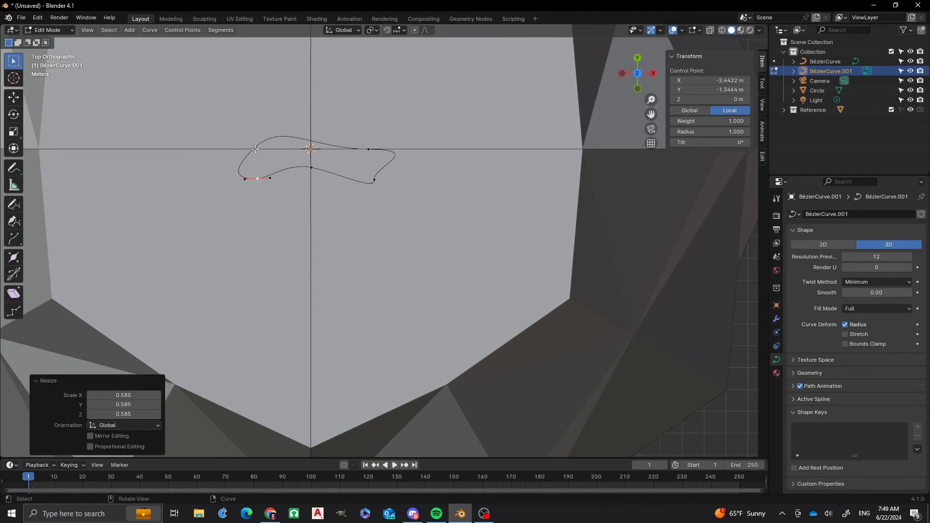
left_click(390, 218)
scroll(314, 168, "down", 3)
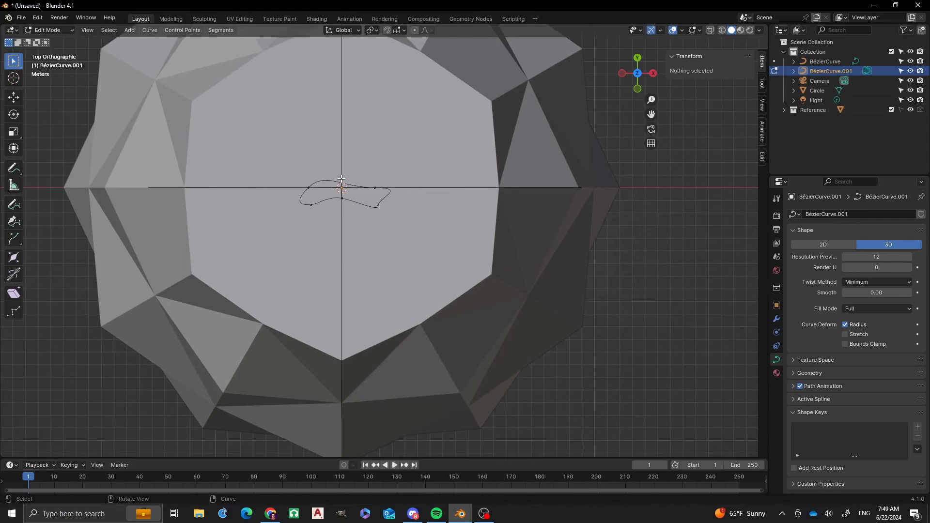
Step: Rename the curve object BézierCurve.001 to 'Profile'
double_click(827, 70)
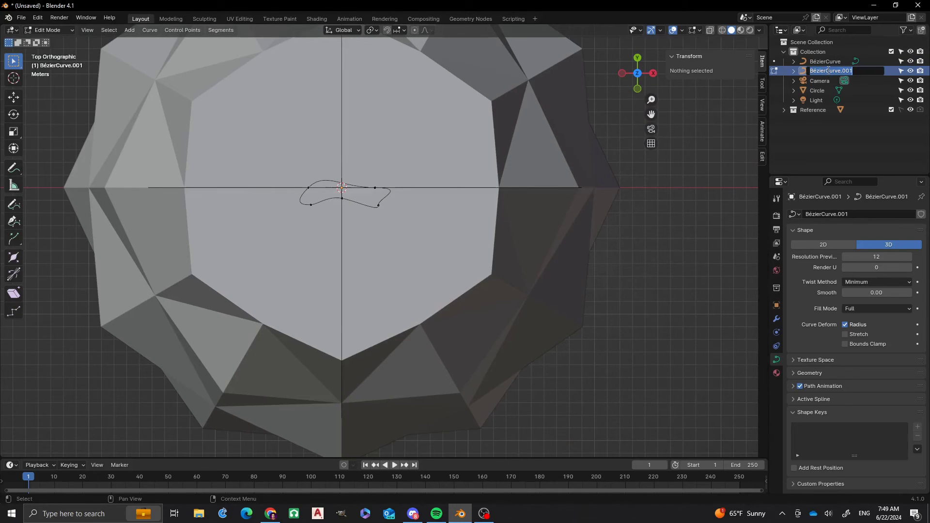
type("Profile")
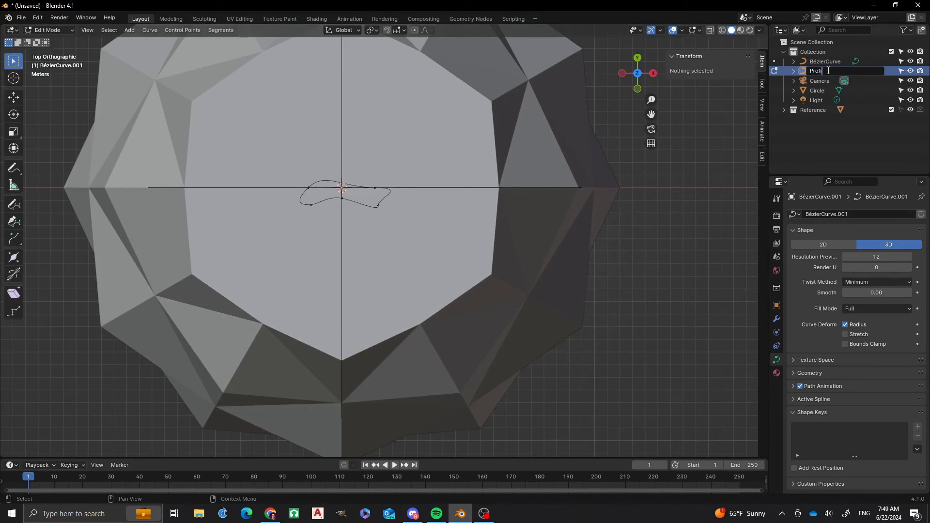
key("Return")
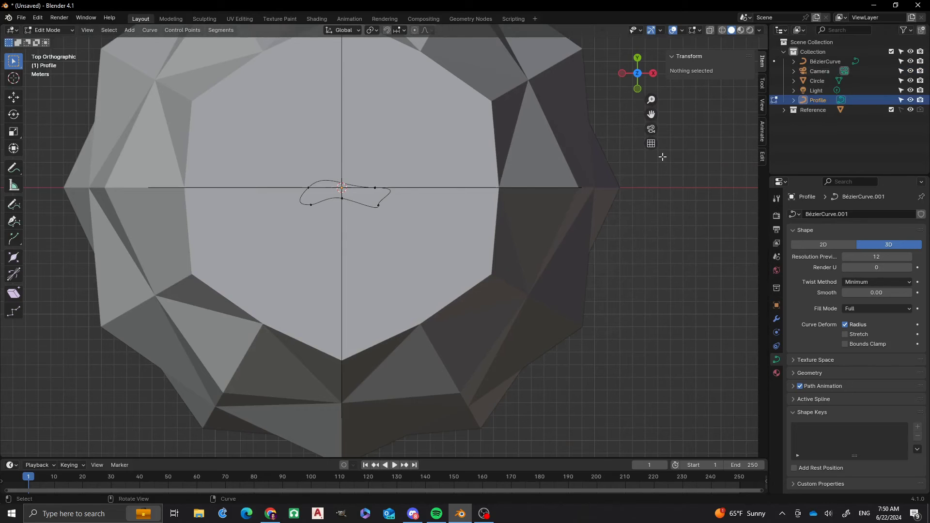
Step: Return to Object Mode and make the leaf BézierCurve the active object
key("Tab")
scroll(386, 152, "down", 1)
scroll(350, 242, "down", 2)
middle_click_drag(351, 243, 381, 141)
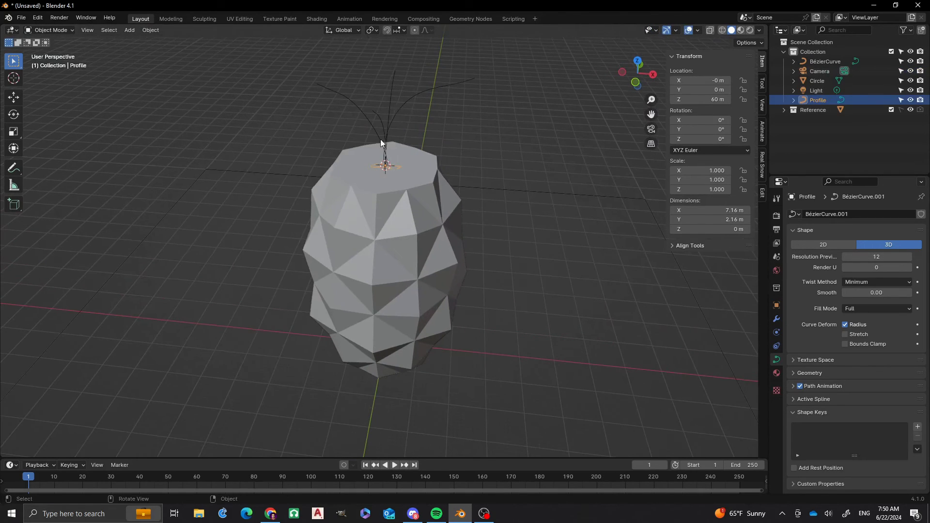
left_click(408, 103)
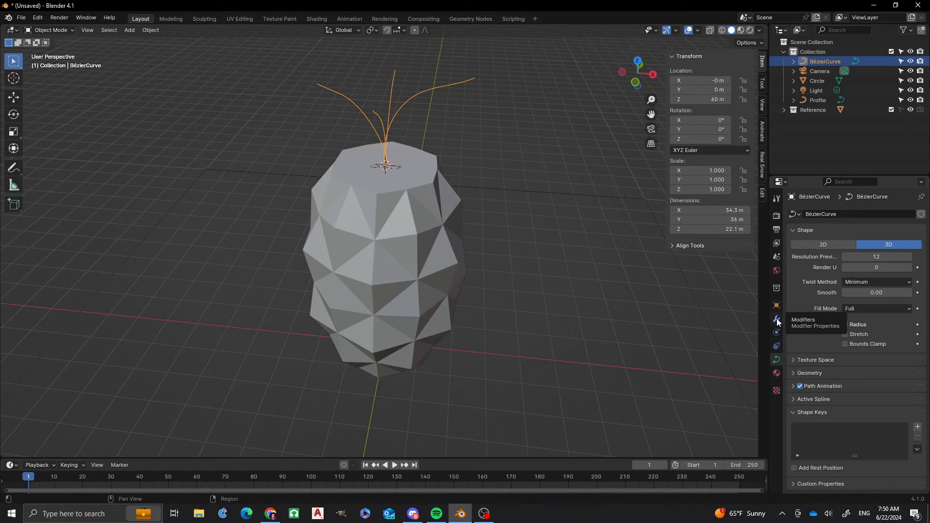
Step: Set the leaf curves' Geometry Bevel to Object using the Profile curve
left_click(776, 371)
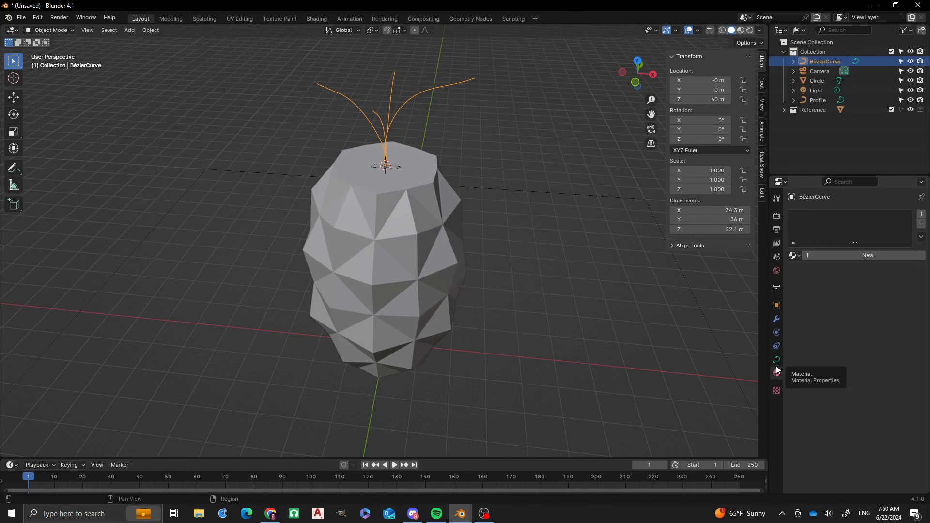
left_click(777, 358)
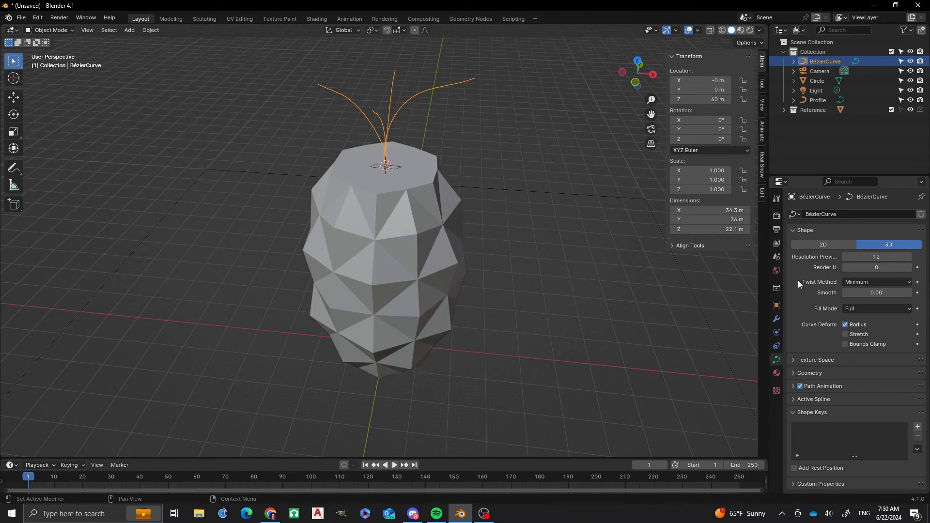
left_click(793, 376)
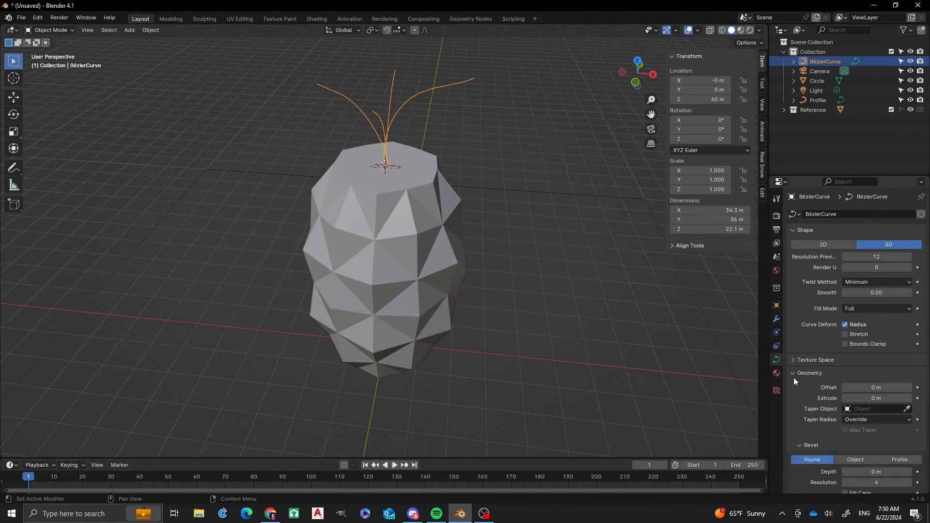
scroll(815, 333, "down", 6)
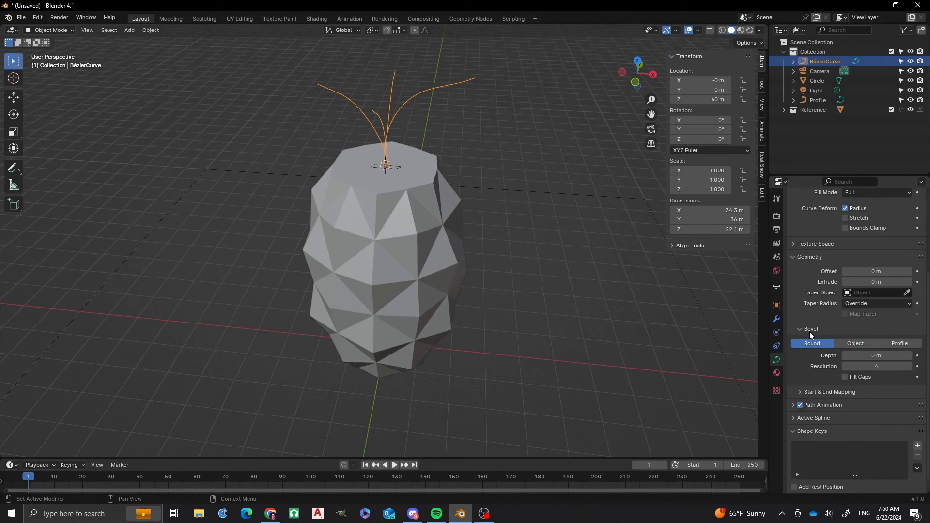
left_click(855, 343)
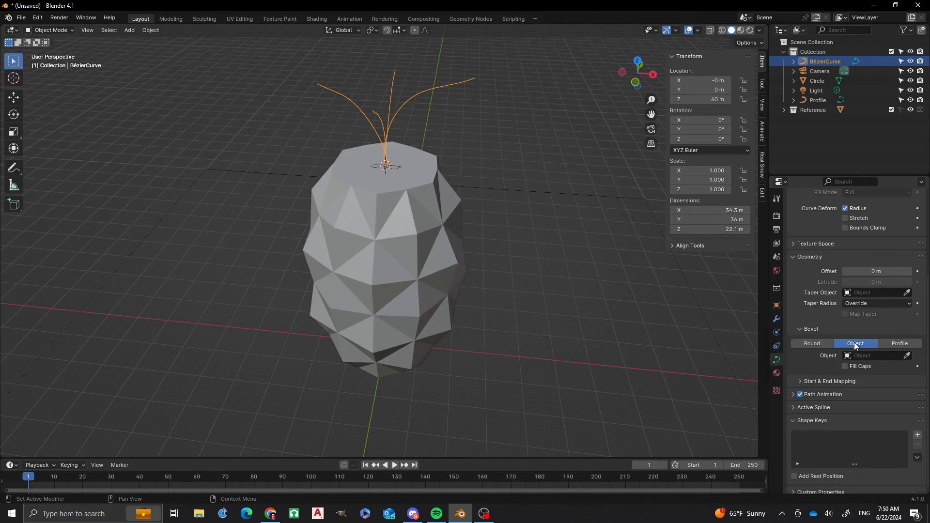
left_click(861, 354)
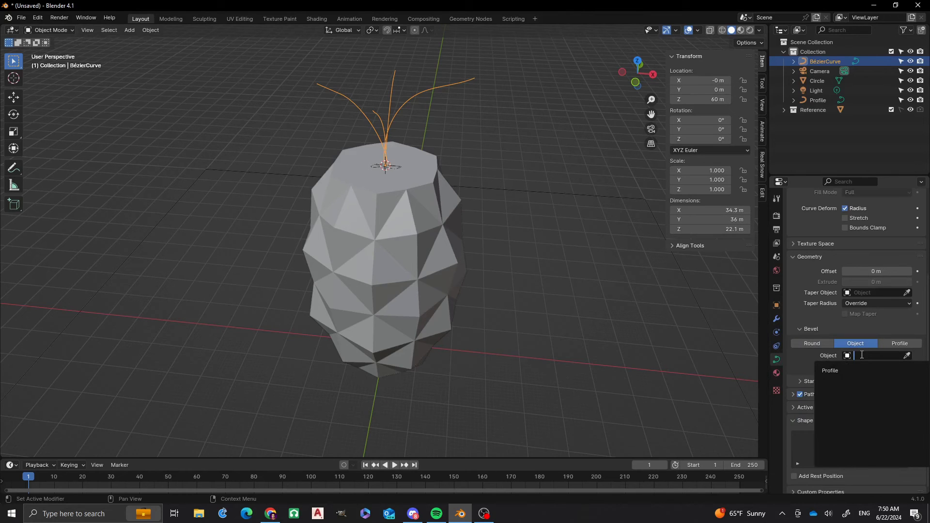
left_click(832, 370)
Step: Enable Fill Caps to close the open ends of the leaf blades
middle_click_drag(324, 158, 378, 167)
scroll(422, 102, "up", 4)
middle_click_drag(427, 108, 435, 192, "shift")
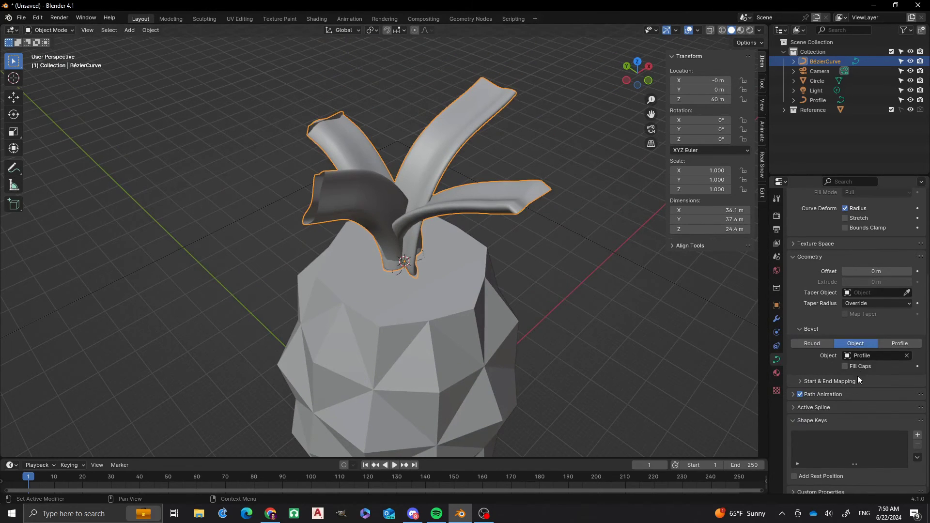
left_click(845, 367)
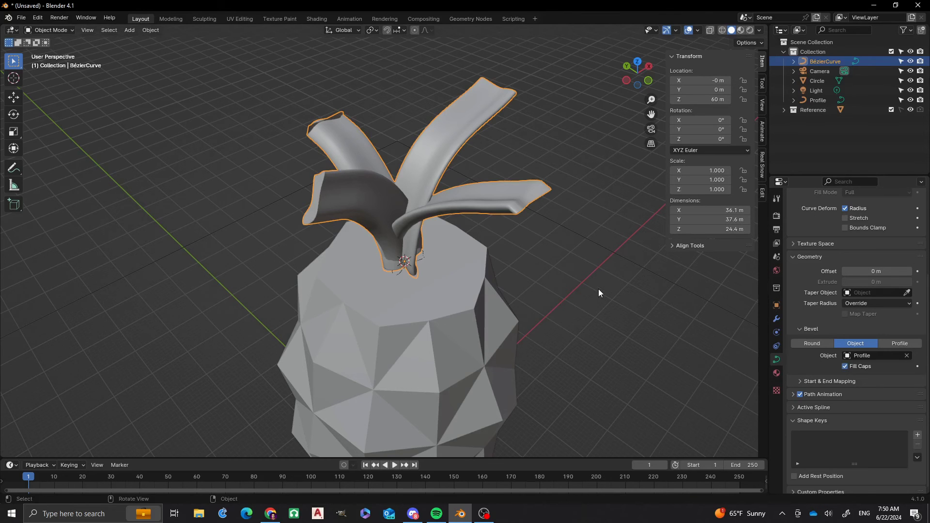
Step: Enter Edit Mode on the leaf curves and select a leaf tip control point
middle_click_drag(518, 258, 315, 181)
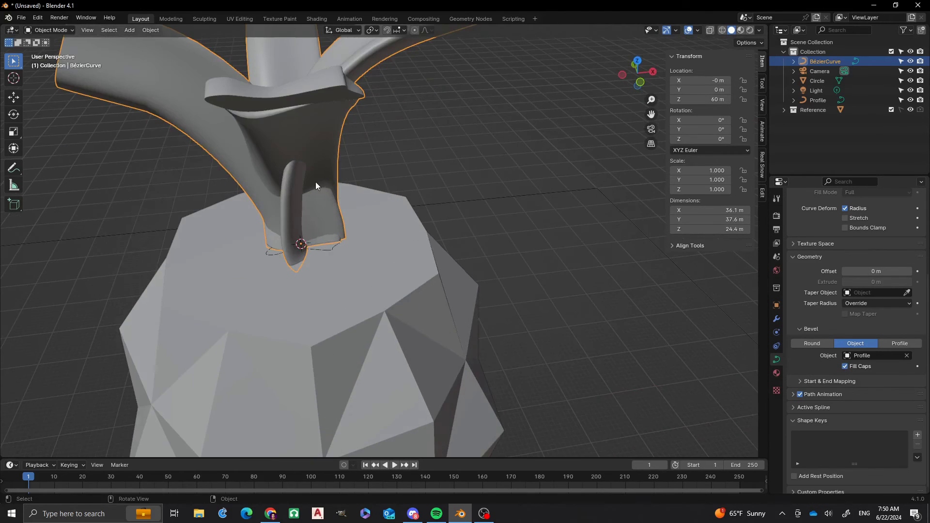
scroll(376, 208, "down", 3)
middle_click_drag(512, 224, 425, 199)
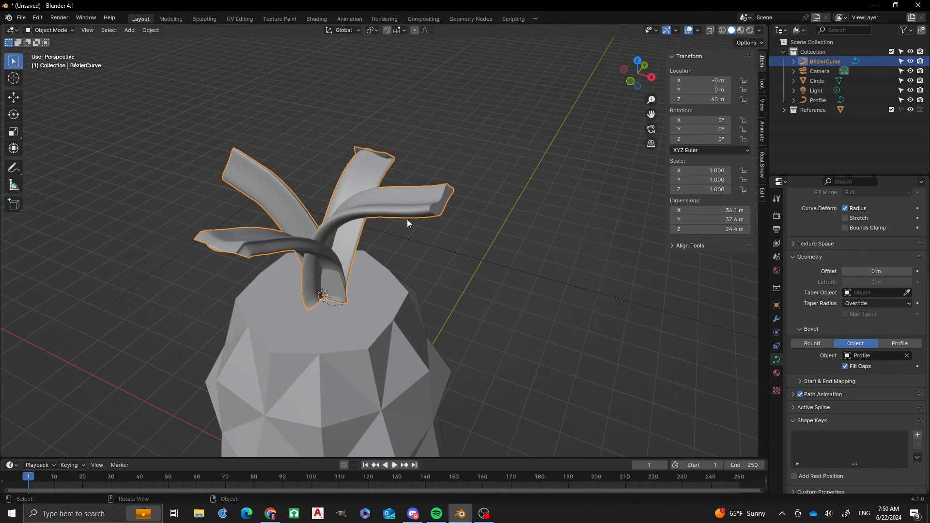
middle_click_drag(339, 257, 361, 240, "shift")
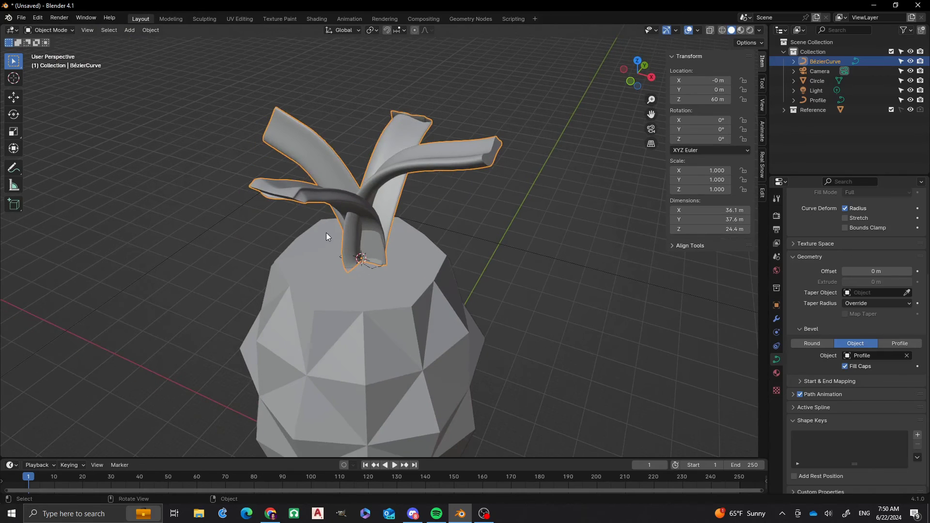
key("Tab")
left_click(275, 193)
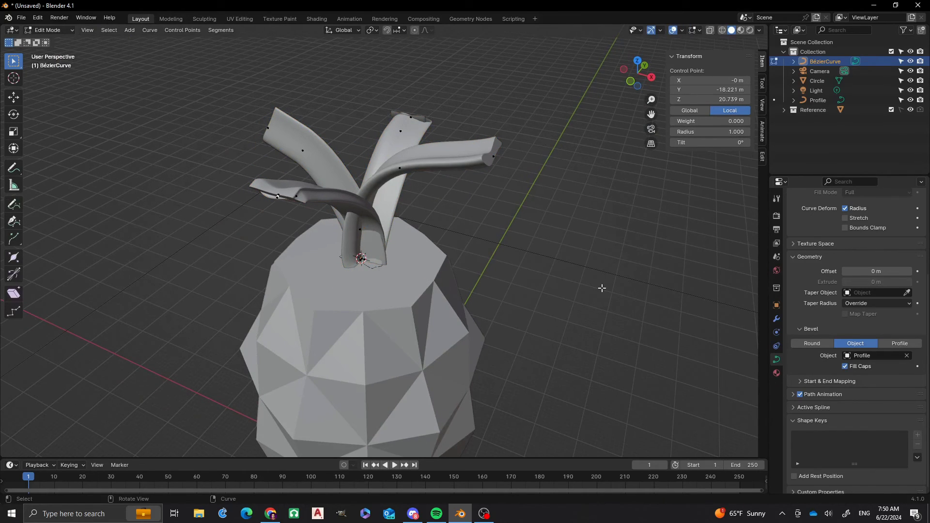
Step: Thin three leaf tip radii to 0.194, 0.104 and 0.308 with Alt+S
key("alt+s")
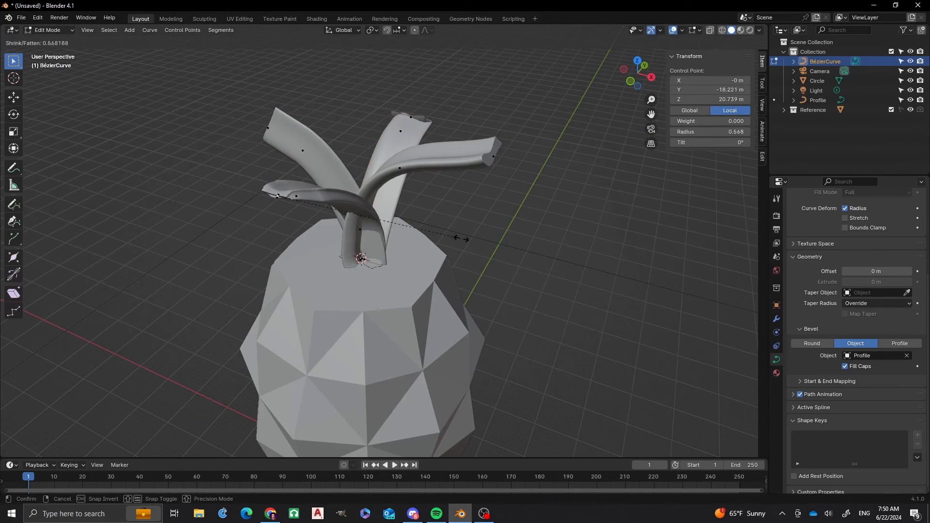
left_click(315, 175)
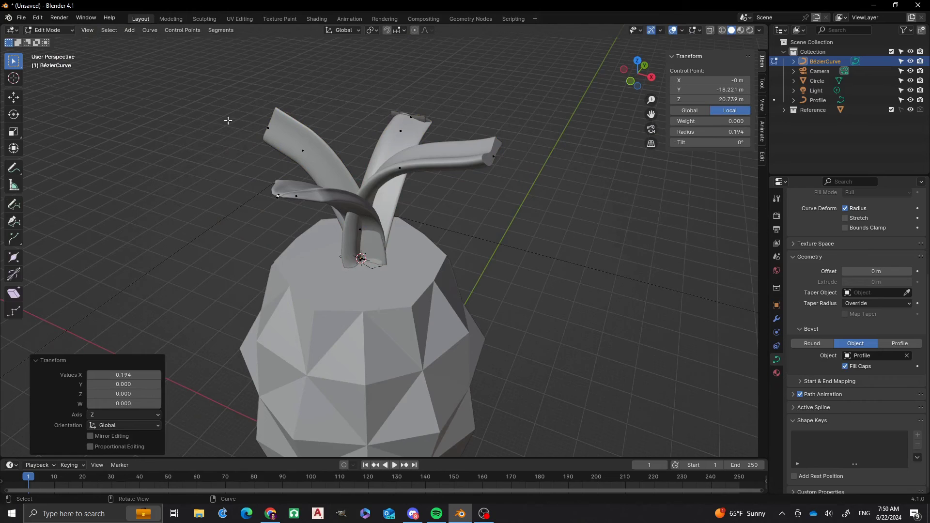
left_click(268, 129)
middle_click_drag(349, 234, 370, 204)
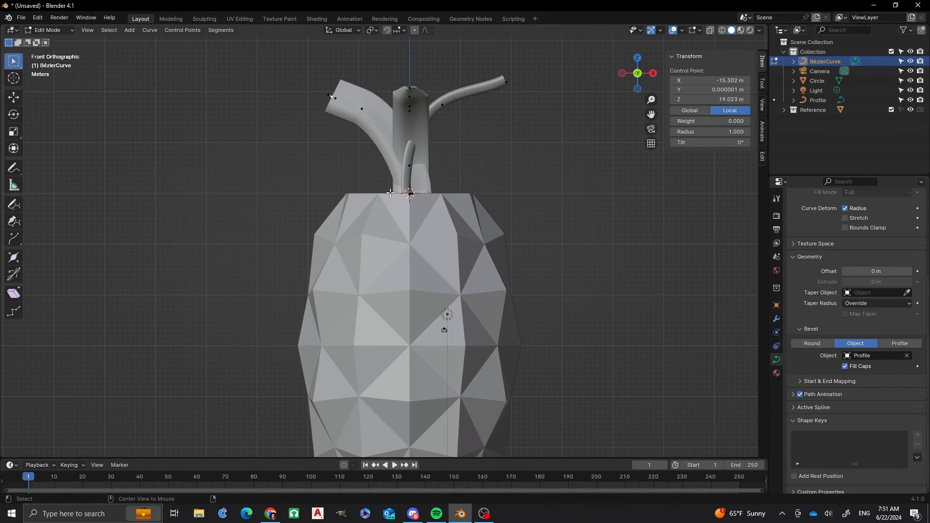
key("alt+s")
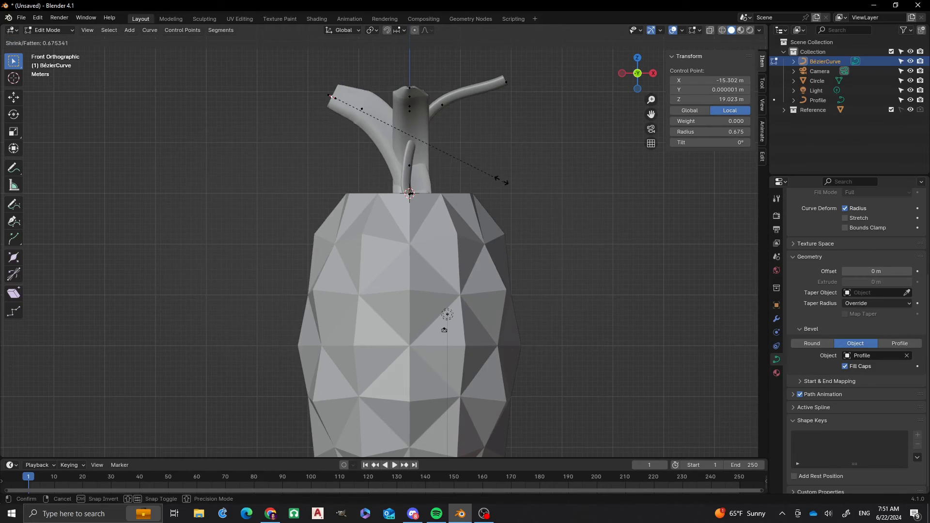
left_click(357, 110)
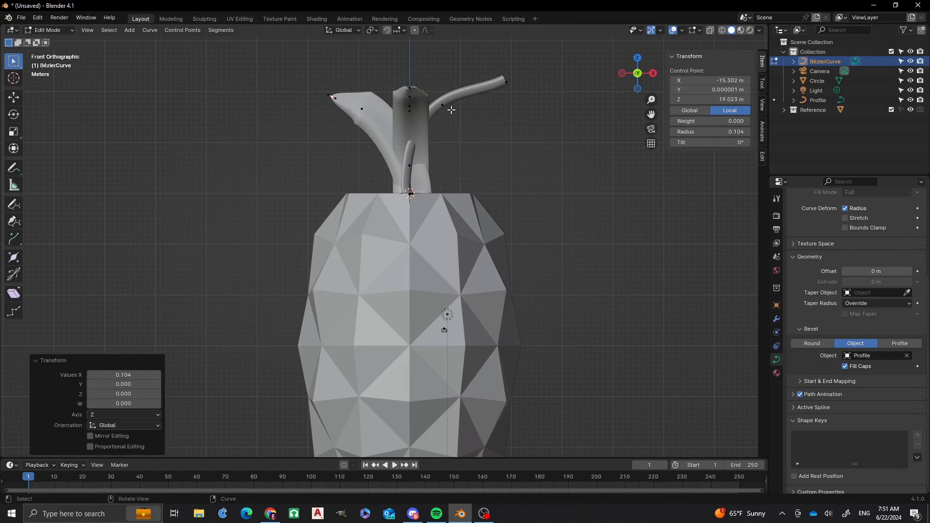
left_click(514, 80)
key("alt+s")
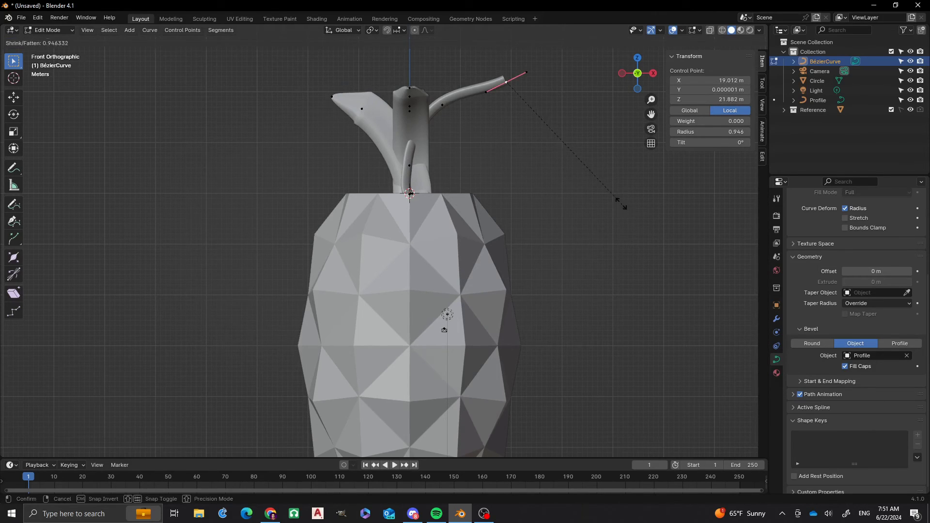
left_click(443, 154)
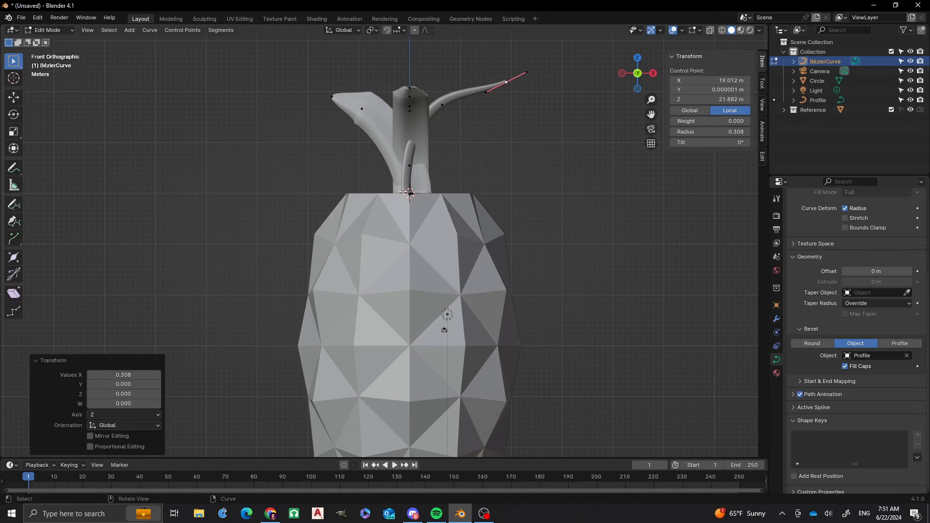
left_click(352, 176)
Step: Shrink the stem base control point's radius to 0.146
key("c")
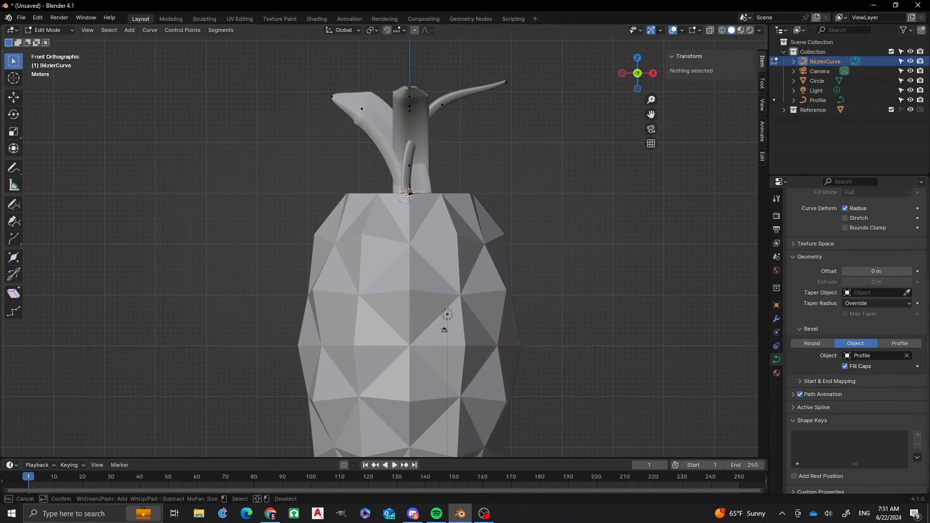
left_click(408, 201)
key("Escape")
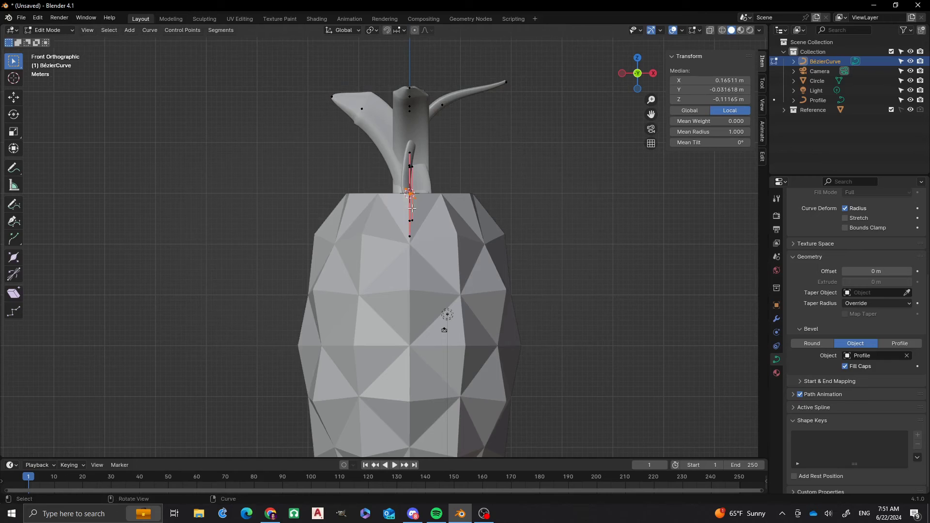
key("alt+s")
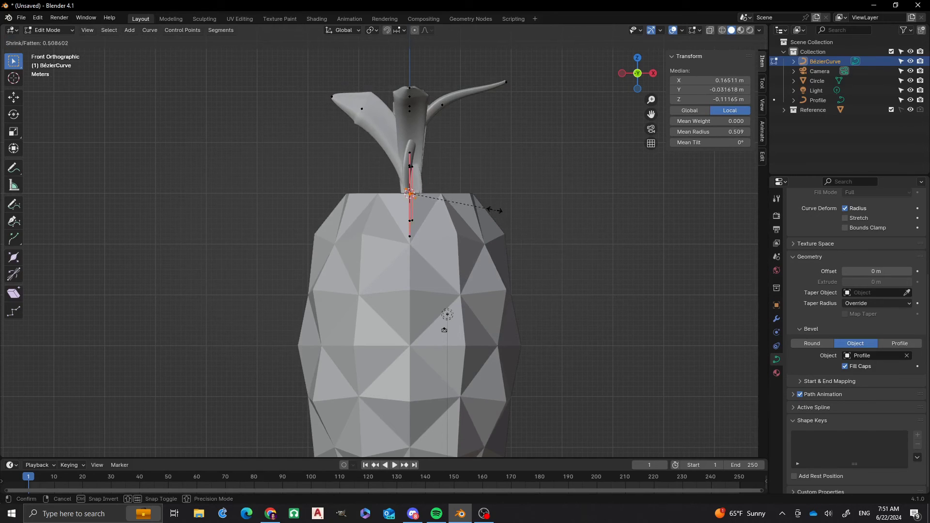
left_click(444, 329)
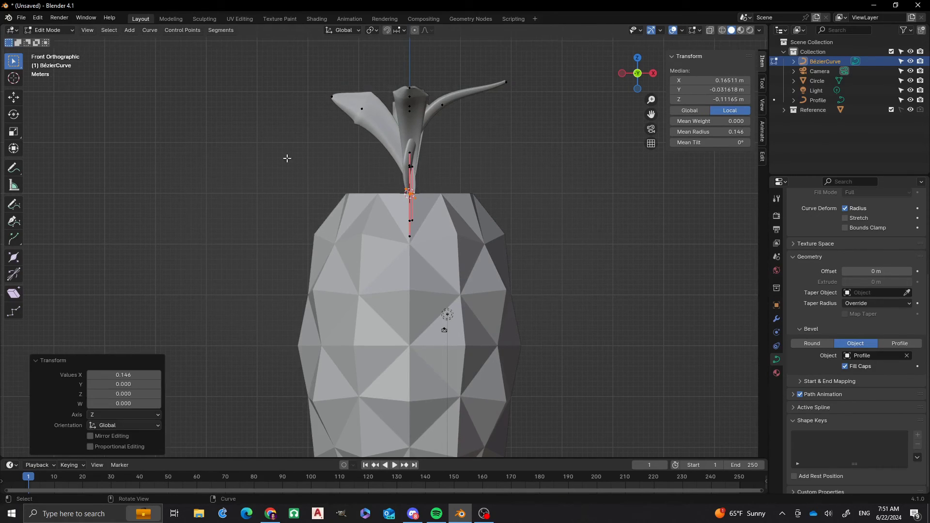
left_click(267, 149)
middle_click_drag(267, 150, 307, 182)
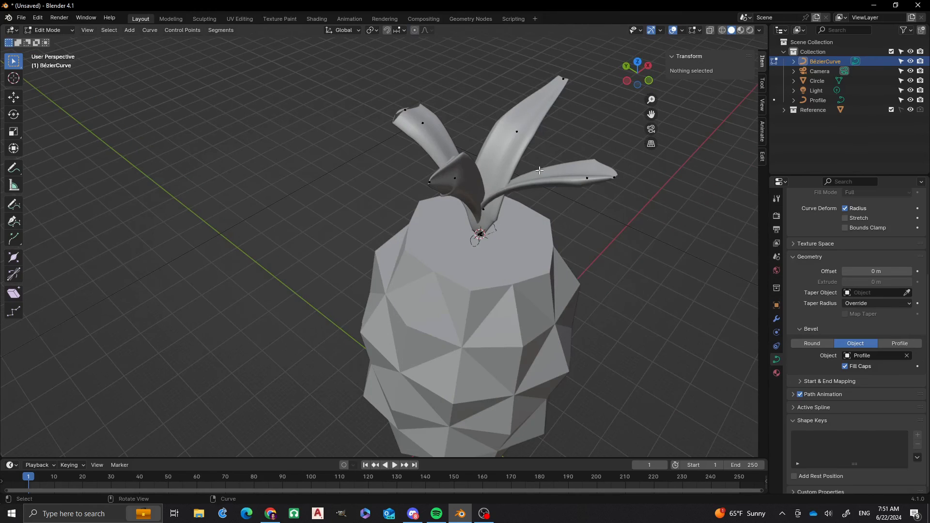
left_click(515, 131)
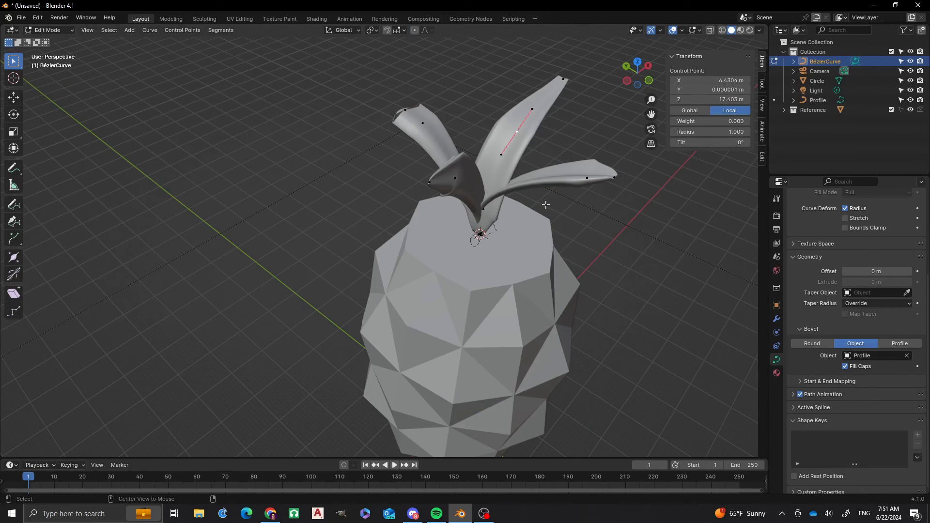
Step: Widen two leaf points to radii 1.781 and 1.554, and resize the left leaf tip
key("alt+s")
left_click(592, 247)
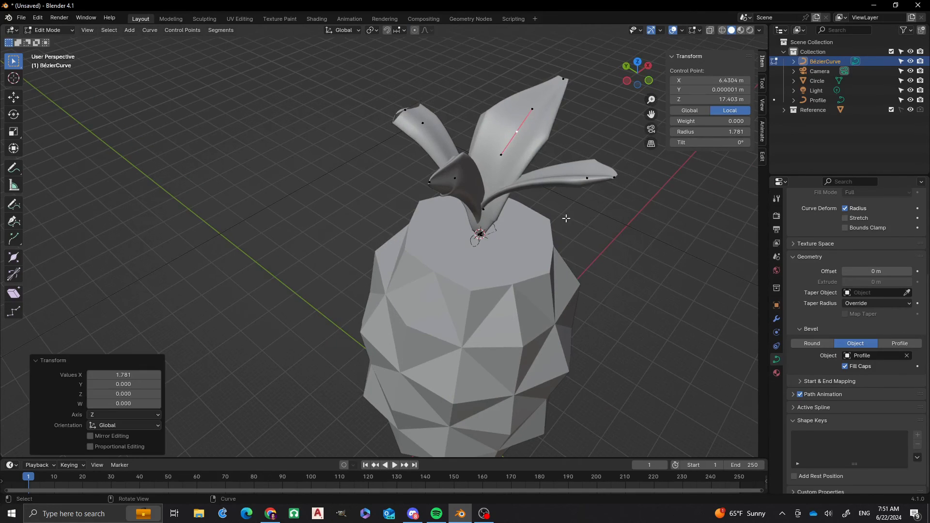
middle_click_drag(520, 190, 618, 173)
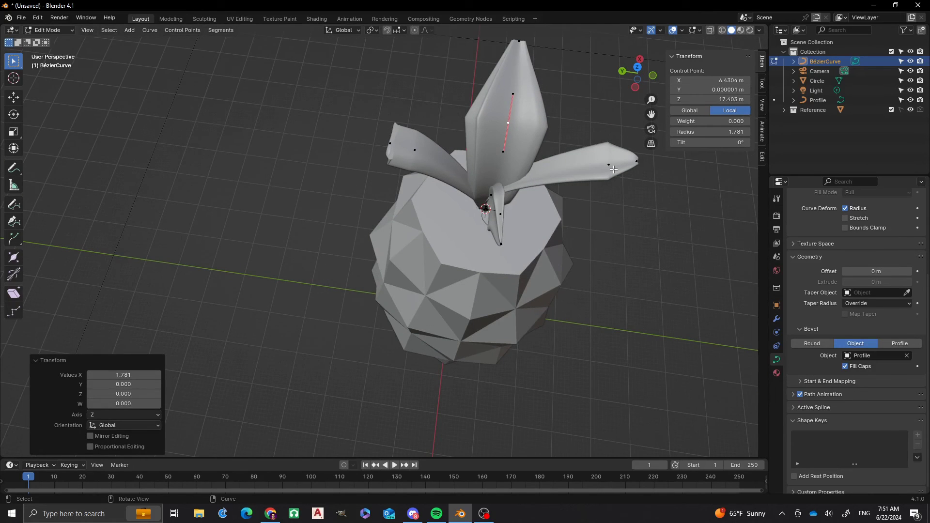
left_click(611, 167)
key("alt+s")
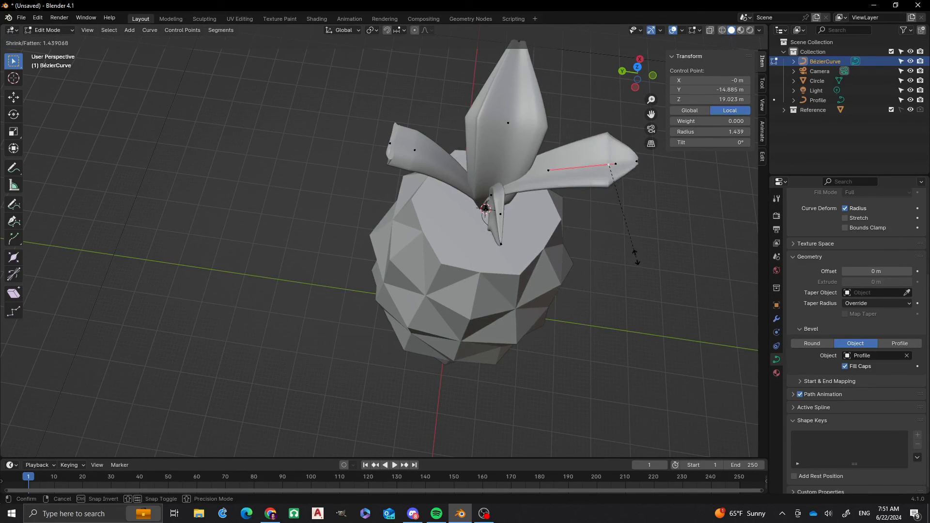
left_click(638, 264)
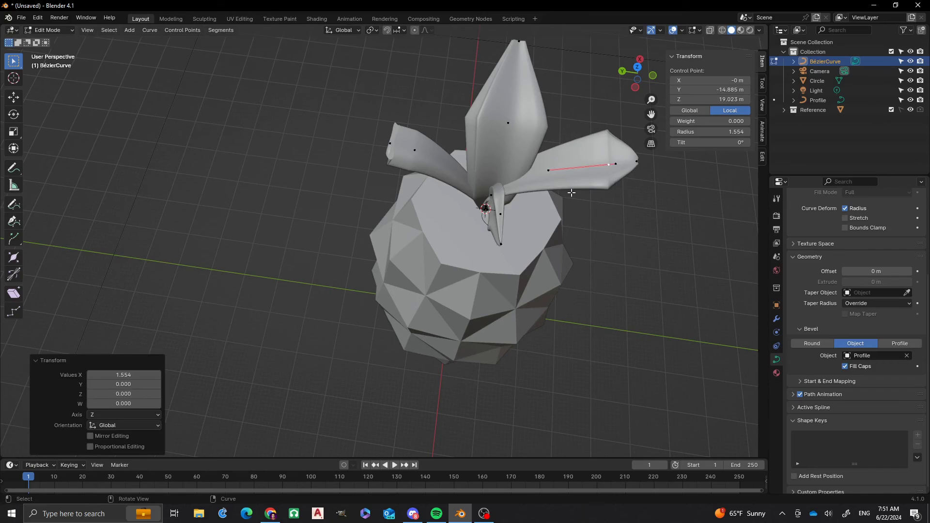
left_click(392, 142)
key("alt+s")
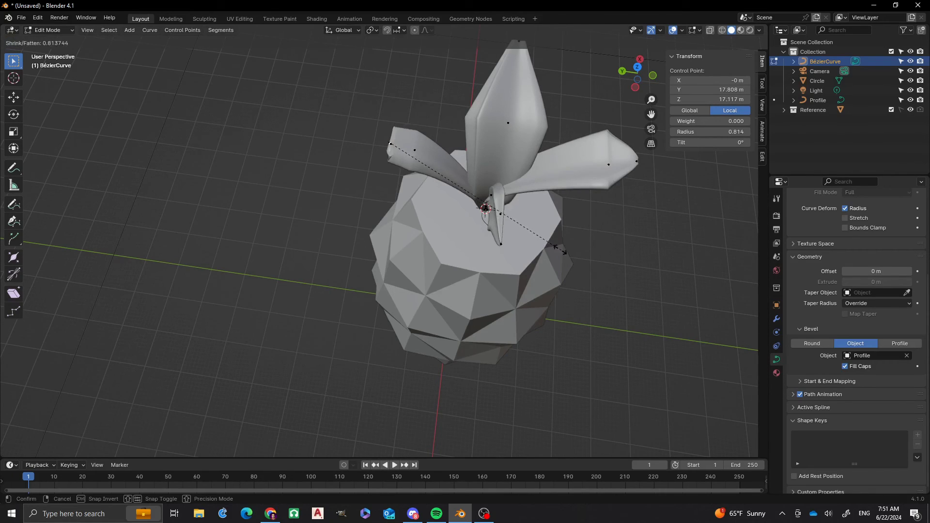
left_click(469, 192)
Step: Widen two more leaf control points to radii 1.774 and 1.317
middle_click_drag(334, 177, 404, 101)
left_click(411, 97)
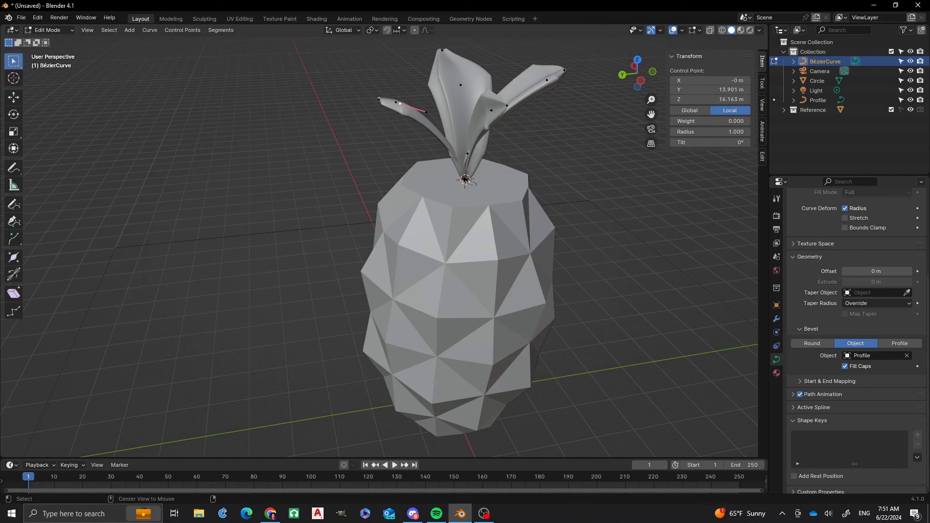
key("alt+s")
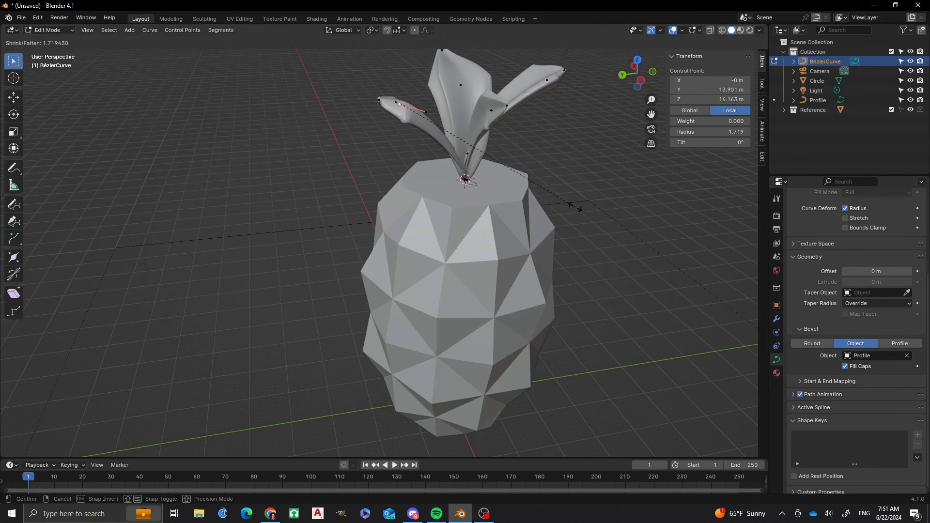
left_click(569, 205)
middle_click_drag(486, 131, 493, 147)
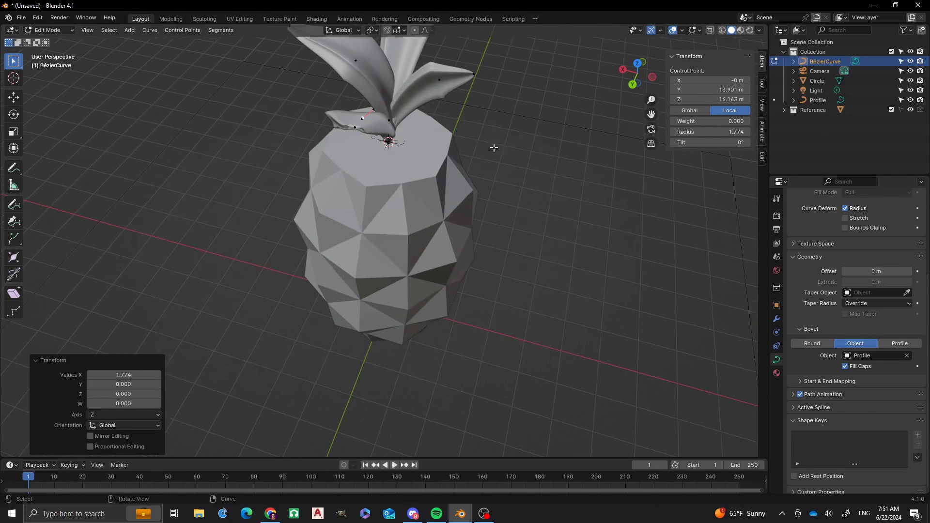
left_click(434, 77)
key("alt+s")
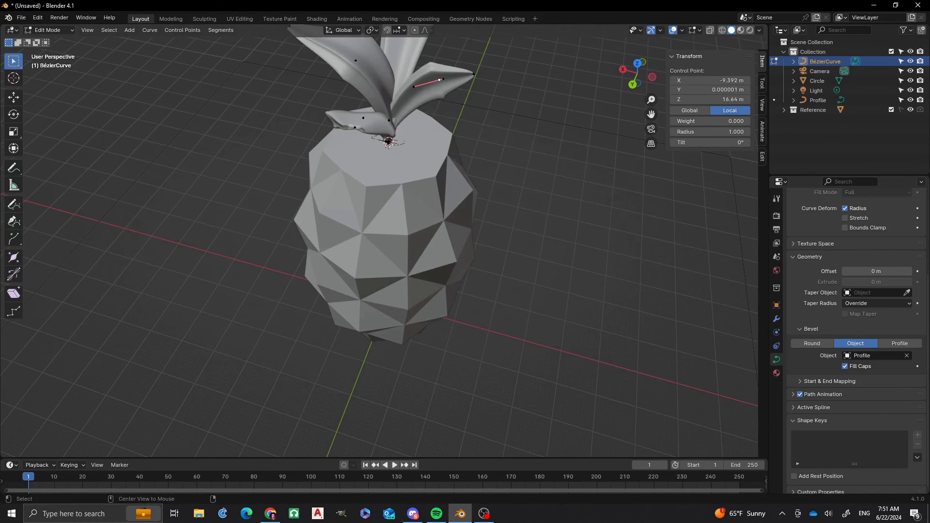
left_click(505, 138)
Step: Widen another leaf point to radius 1.530 and begin tilting it with Ctrl+T
middle_click_drag(482, 198, 501, 180)
scroll(489, 119, "up", 2)
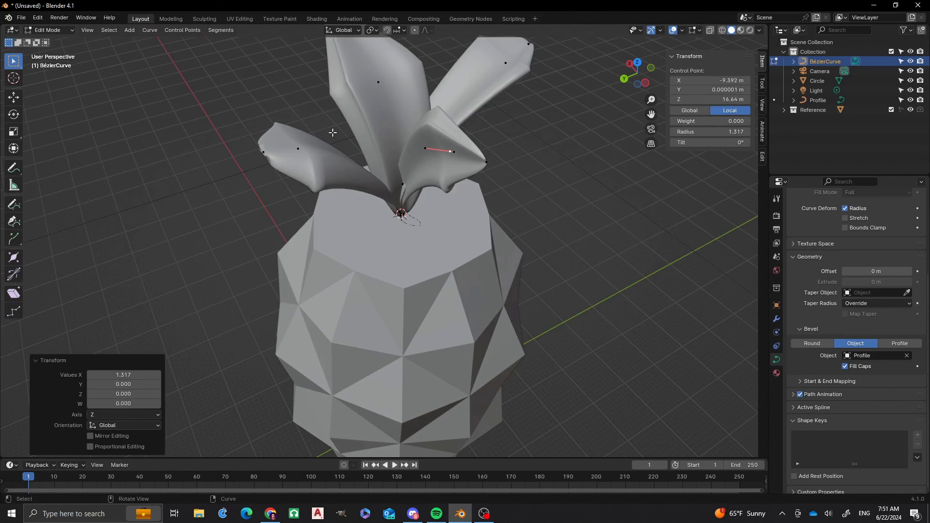
middle_click_drag(389, 175, 418, 168)
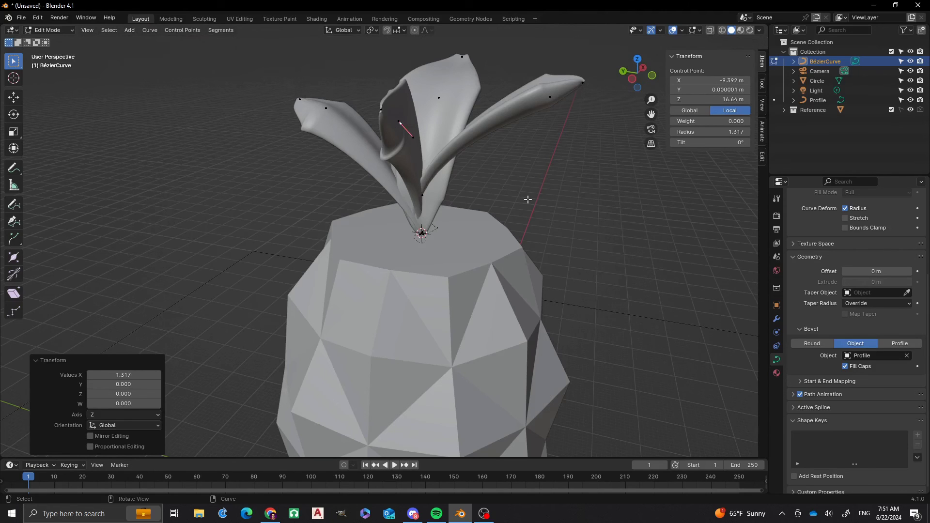
key("alt+s")
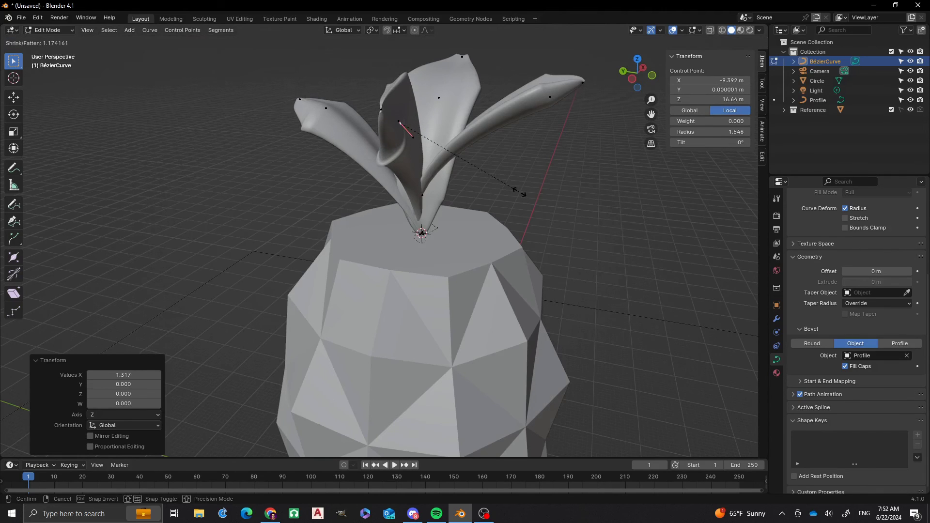
left_click(517, 192)
middle_click_drag(271, 144, 385, 188)
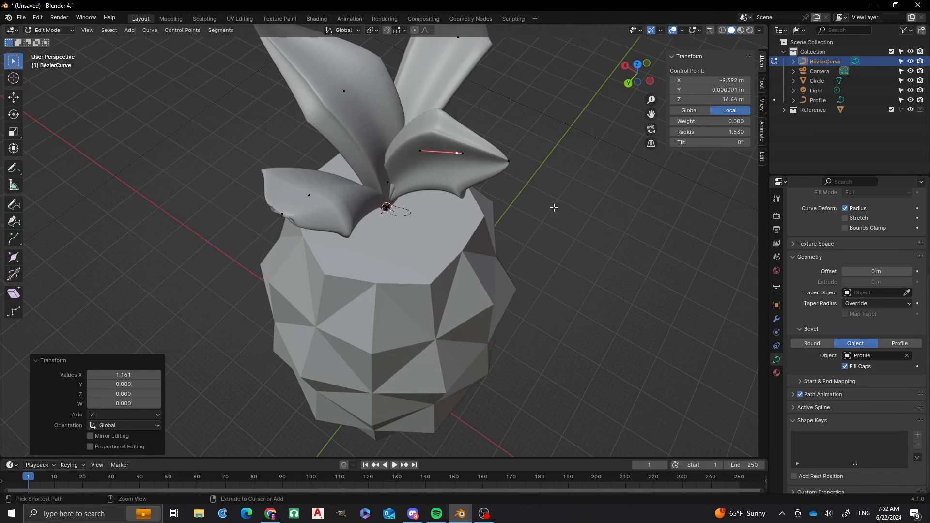
key("ctrl+t")
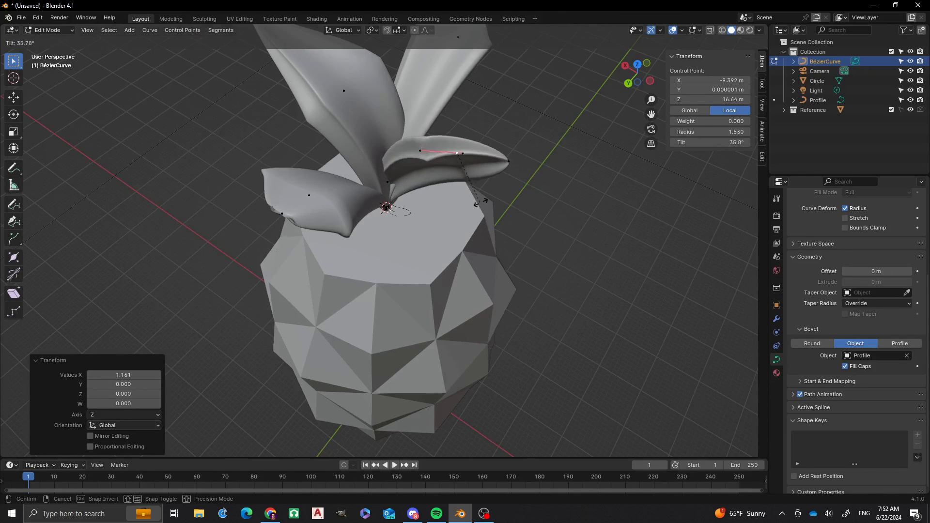
Step: Tilt the leaf's middle control point to 35.4°, then further to 56.9°
left_click(520, 277)
scroll(351, 153, "down", 3)
left_click(437, 102)
middle_click_drag(519, 189, 479, 177)
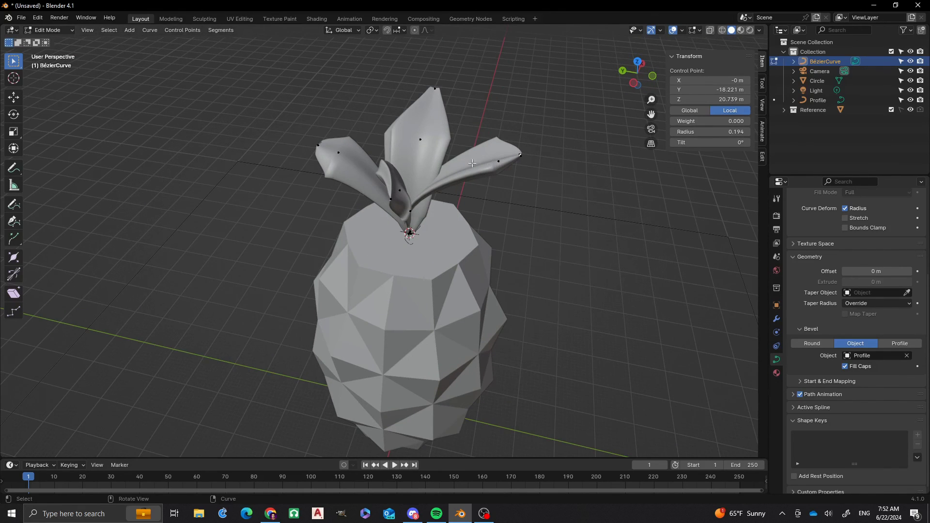
mouse_move(365, 193)
middle_mouse_down()
mouse_move(321, 186)
mouse_move(362, 186)
middle_mouse_up()
left_click(354, 165)
key("ctrl+t")
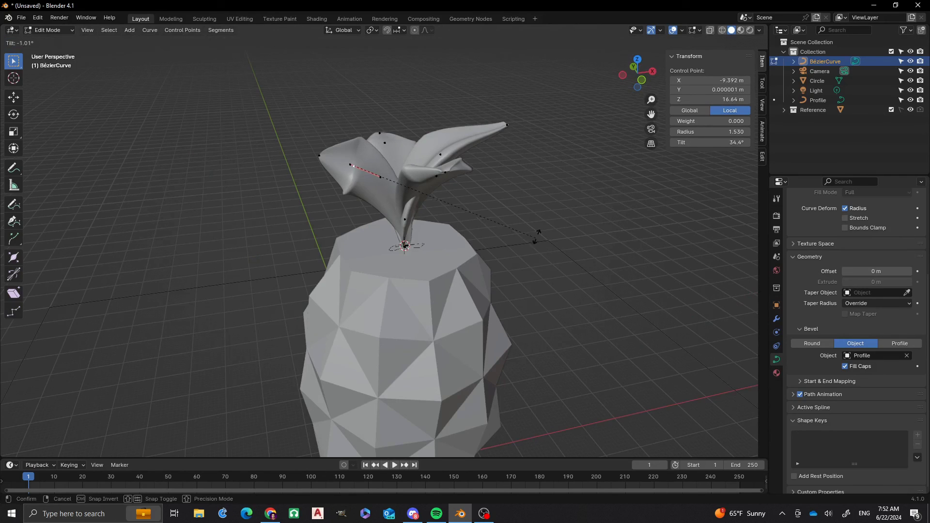
left_click(484, 252)
middle_click_drag(484, 252, 446, 227)
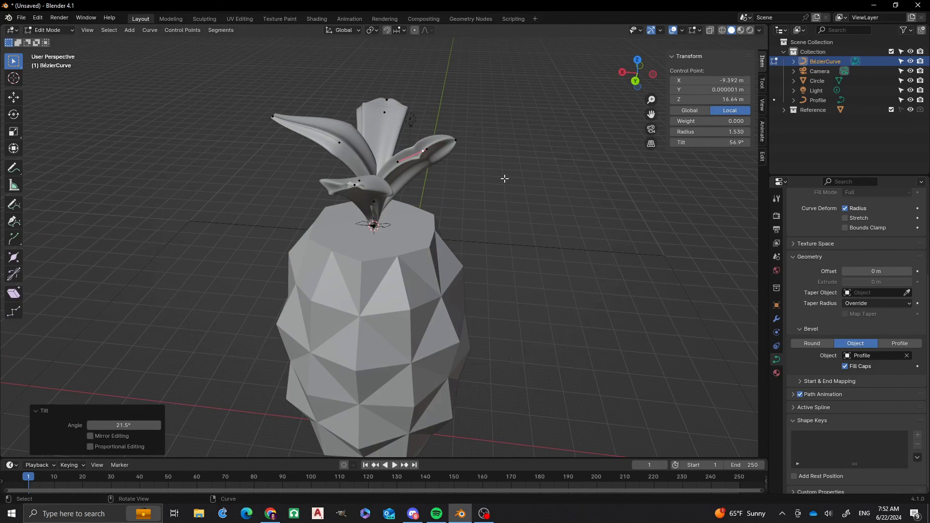
Step: Scale the twisted leaf point's handles to 0.397 and move the point
key("s")
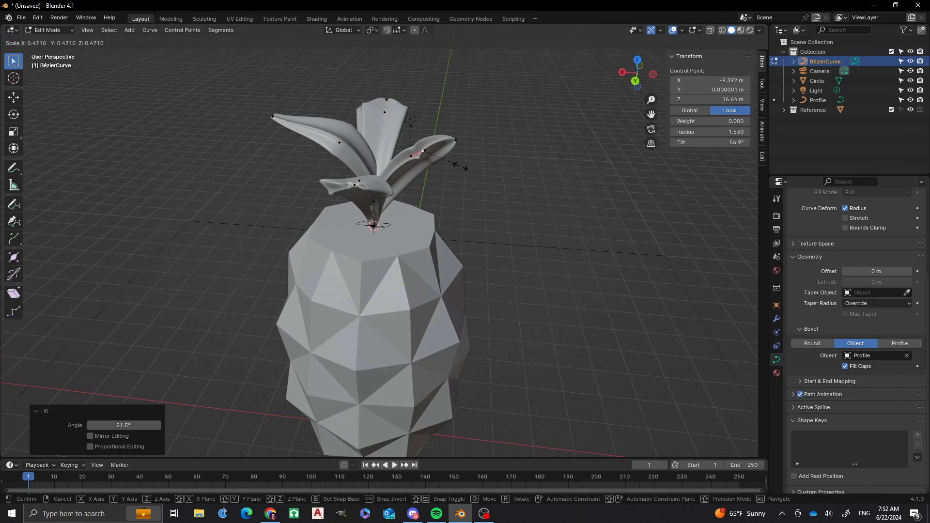
left_click(455, 165)
scroll(435, 151, "up", 3)
scroll(419, 160, "up", 2, "shift")
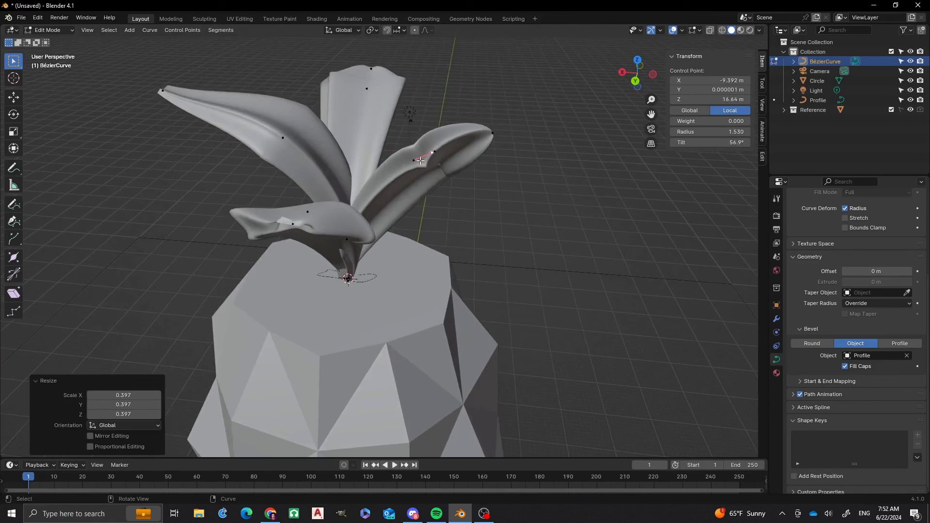
scroll(420, 161, "up", 2)
key("g")
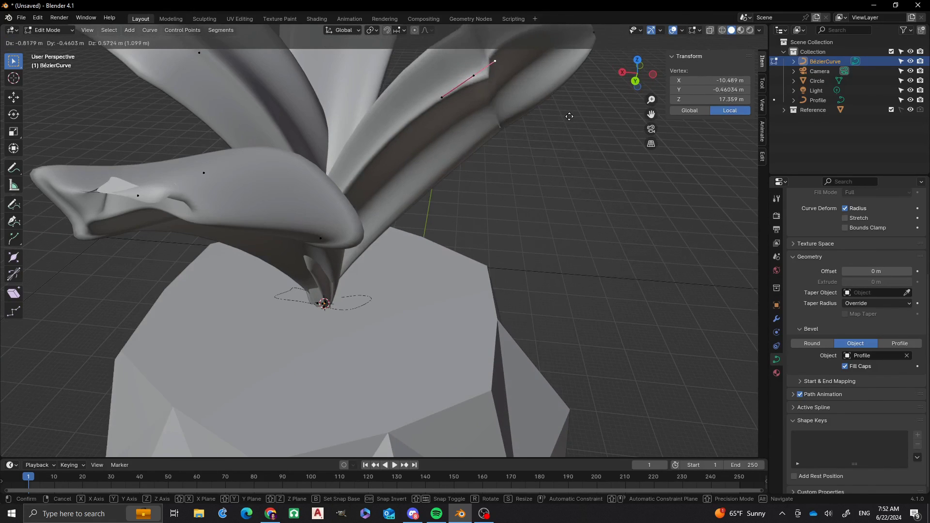
left_click(557, 121)
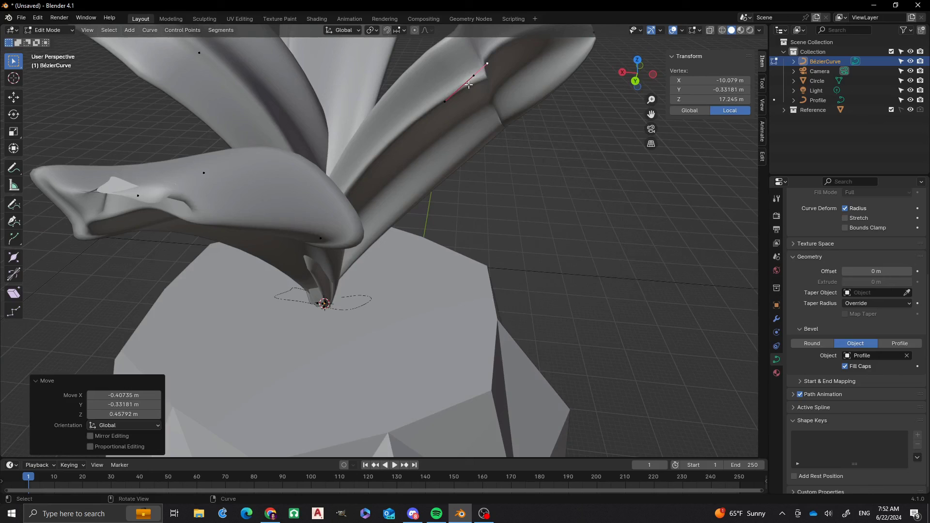
Step: Move one handle end of the leaf's control point to reshape the blade
left_click(473, 79)
left_click(443, 99)
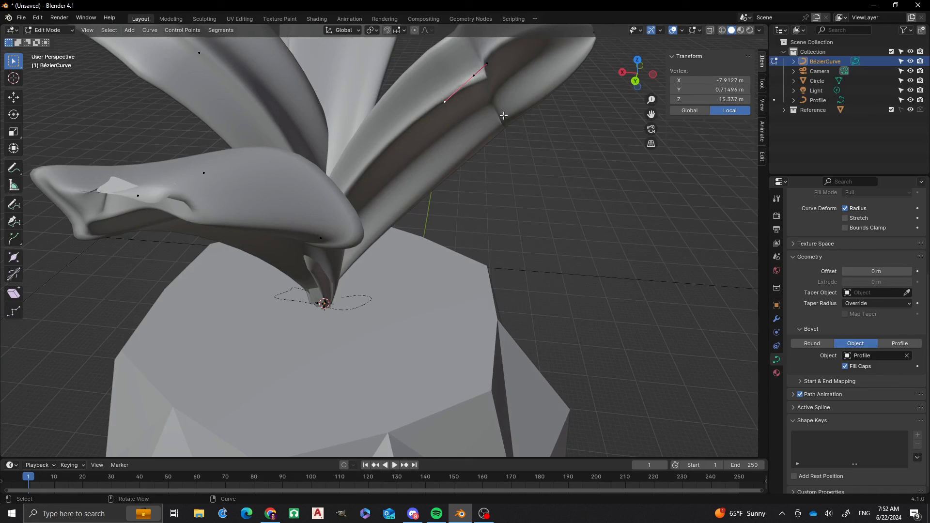
key("g")
left_click(556, 141)
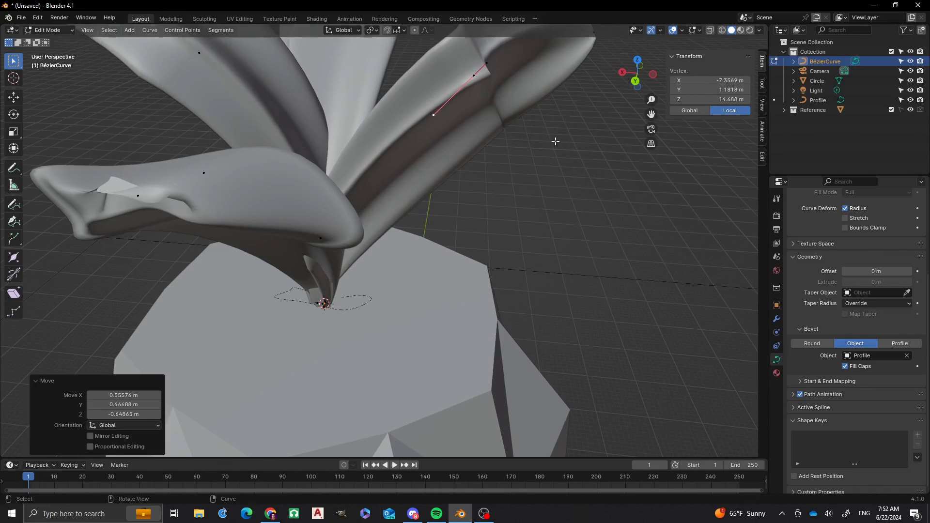
Step: Rescale the leaf point's handles by 1.074 and deselect all points
middle_click_drag(437, 94, 451, 191)
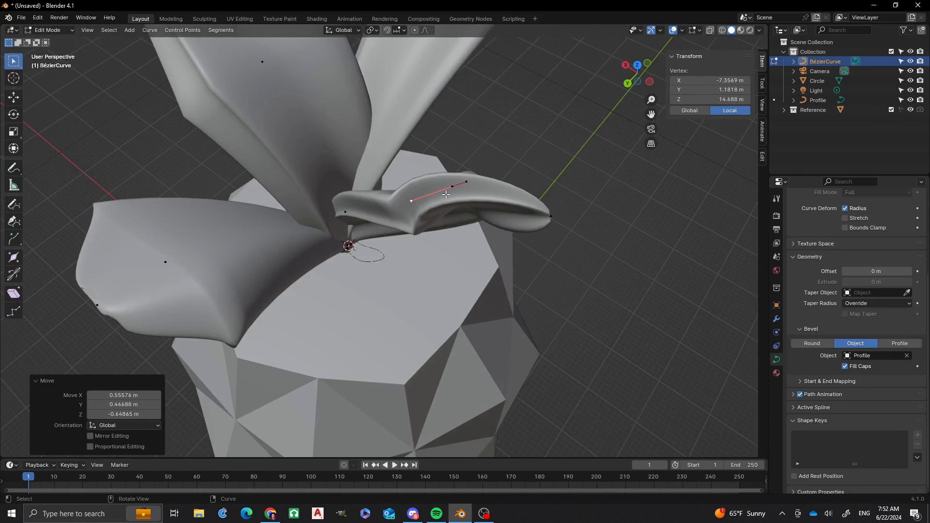
left_click(451, 187)
key("s")
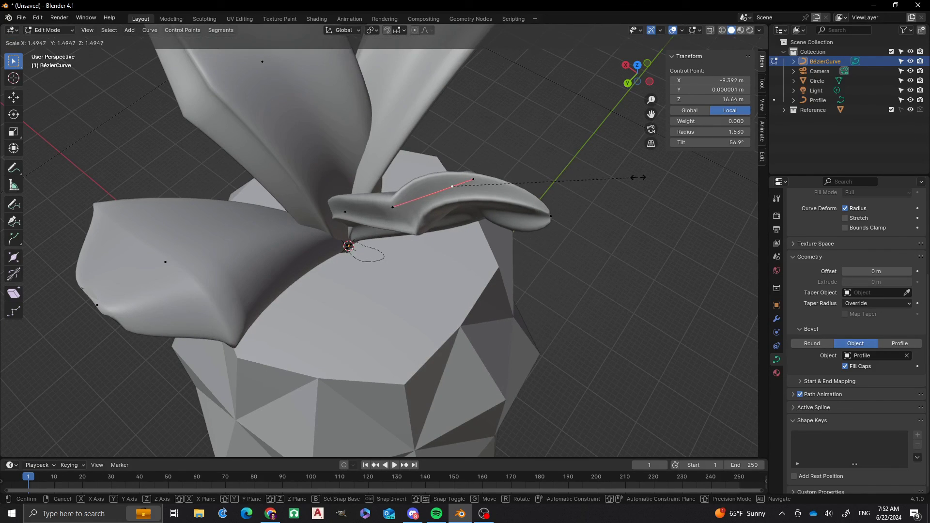
left_click(586, 184)
scroll(436, 203, "down", 5)
middle_click_drag(435, 203, 354, 214)
middle_click_drag(428, 227, 369, 209)
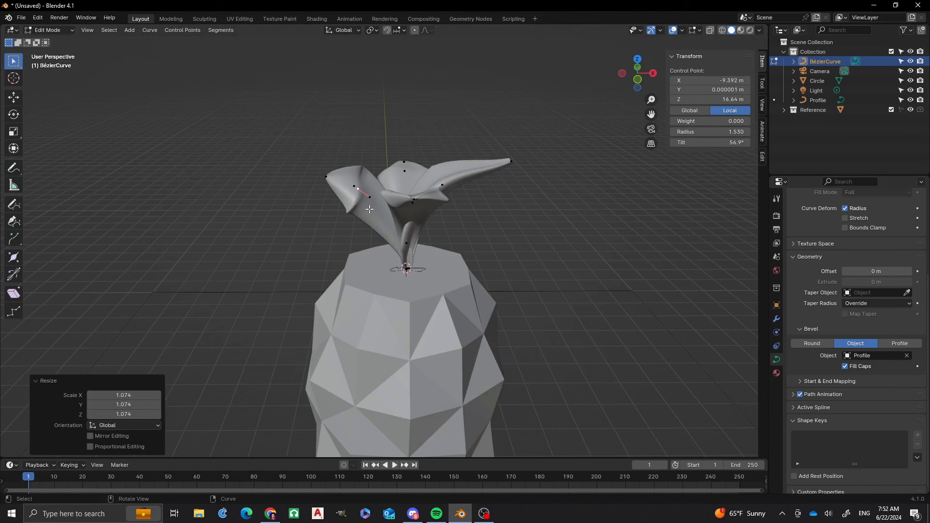
middle_click_drag(278, 222, 508, 170)
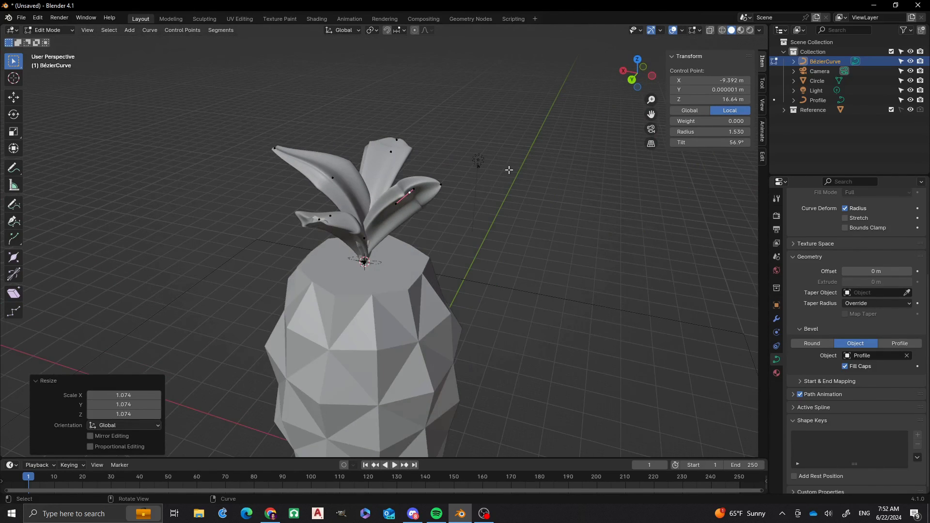
left_click(508, 170)
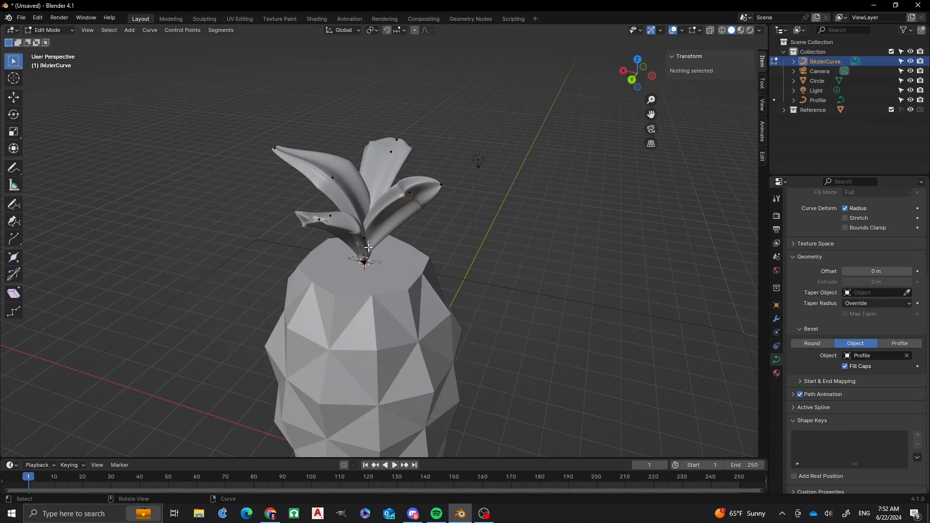
Step: Switch to Object Mode and frame the pineapple with its twisted leaf crown from the front
key("Tab")
middle_click_drag(369, 249, 282, 250)
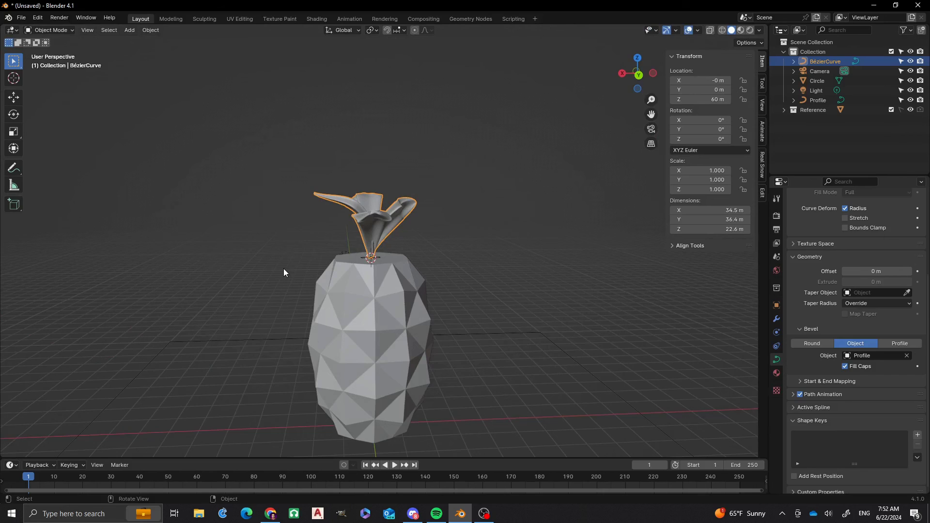
middle_click_drag(289, 301, 334, 270, "shift")
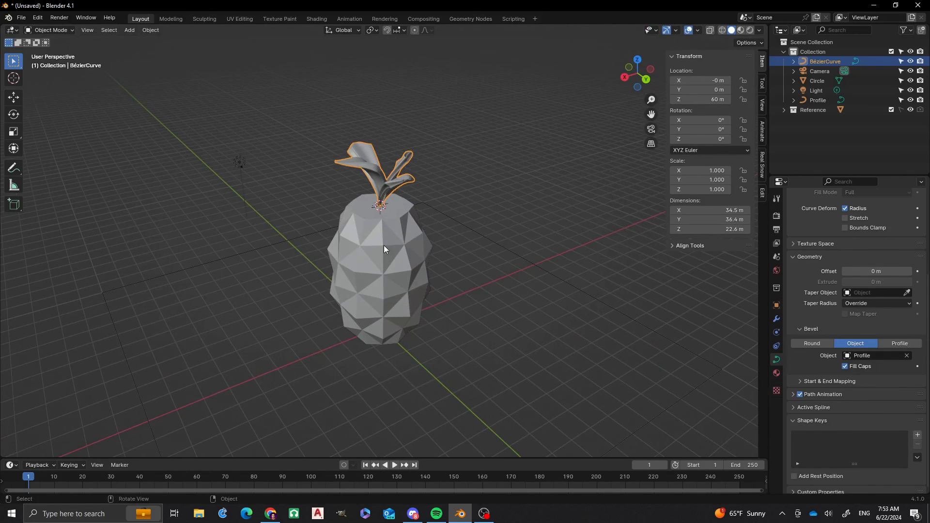